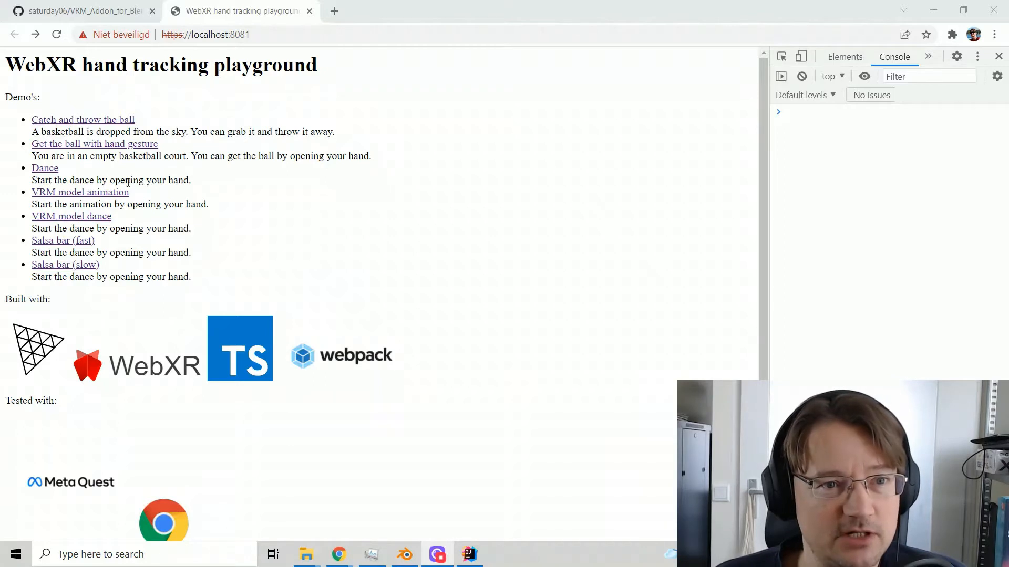
View the Dance and VRM model animation demos of the WebXR hand tracking playground, returning to the demo list after each
{"action": "left_click", "coordinate": [45, 168]}
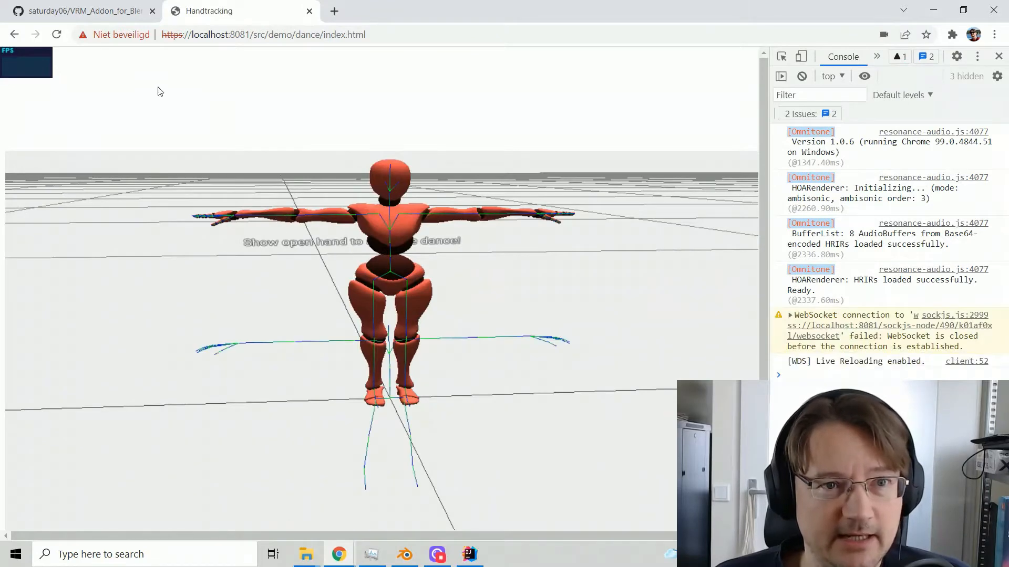
{"action": "left_click", "coordinate": [14, 34]}
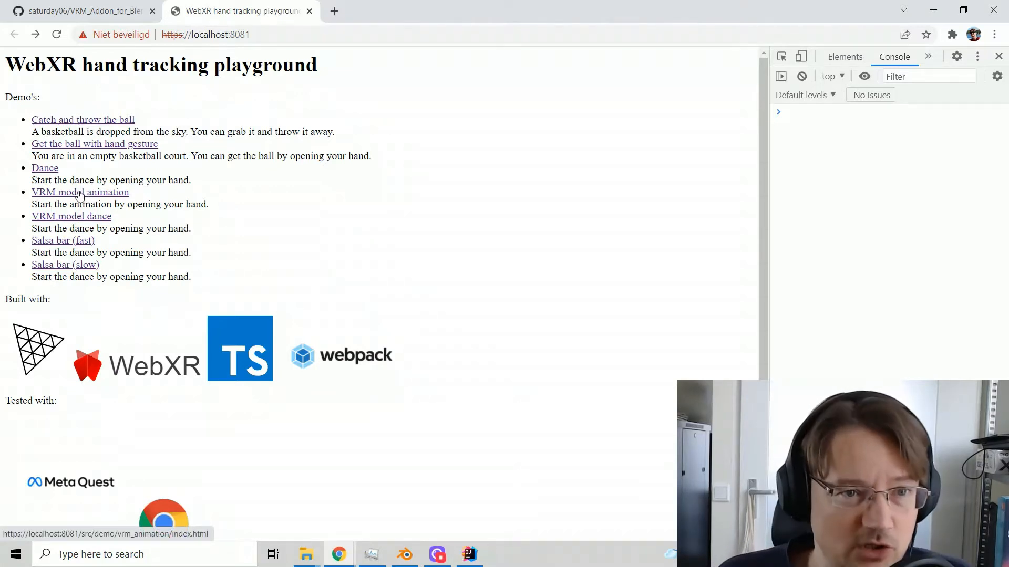
{"action": "left_click", "coordinate": [80, 195]}
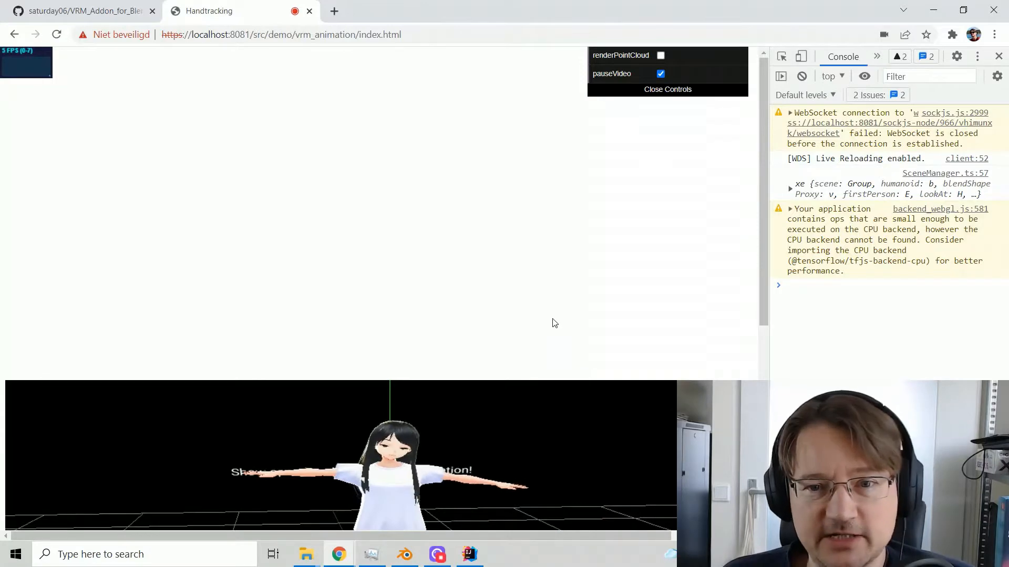
{"action": "scroll", "coordinate": [552, 322], "scroll_direction": "down", "scroll_amount": 5}
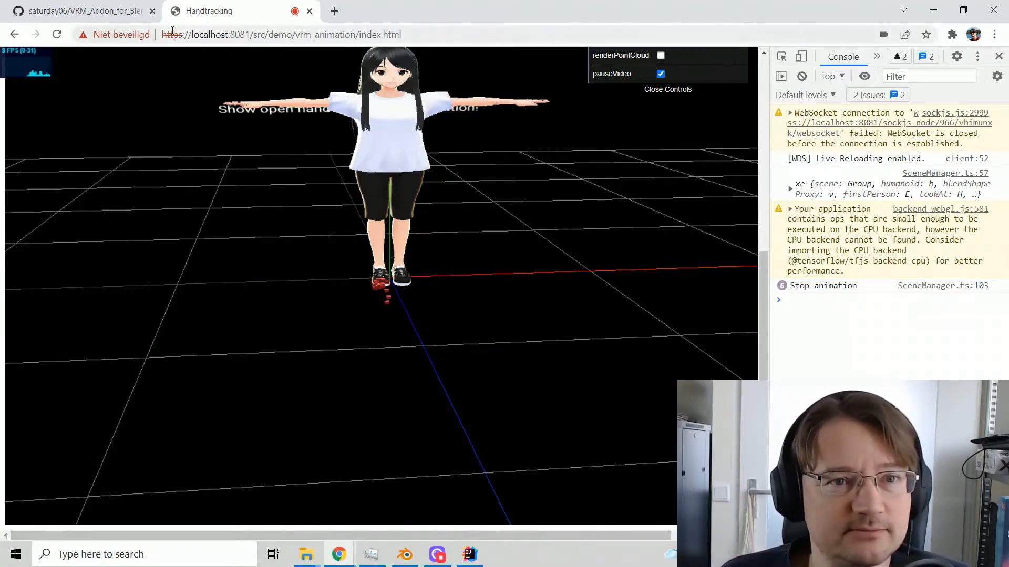
{"action": "left_click", "coordinate": [14, 34]}
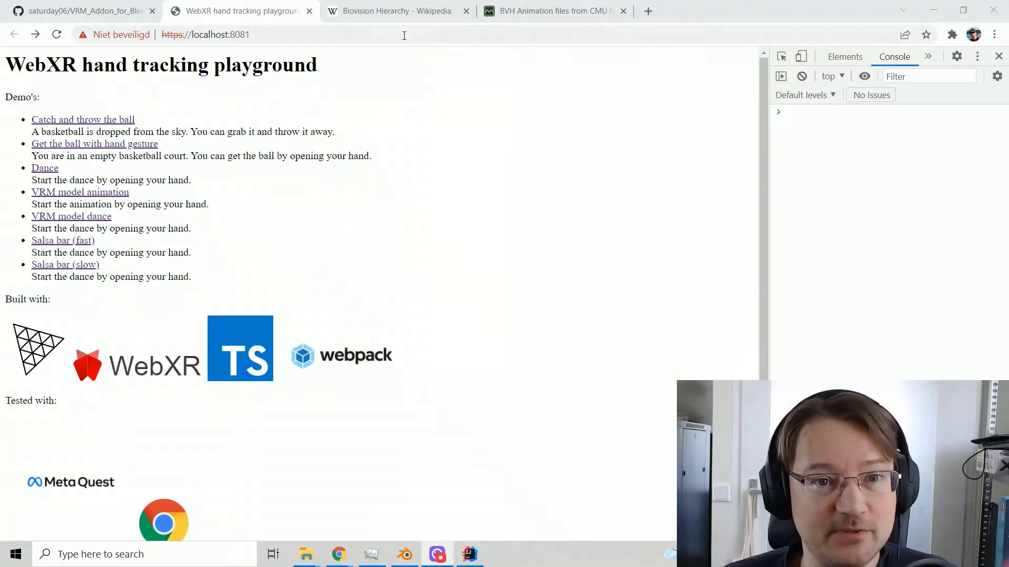
Look at the Wikipedia article on Biovision Hierarchy and the list of CMU BVH zip files on the Outworldz page
{"action": "left_click", "coordinate": [396, 11]}
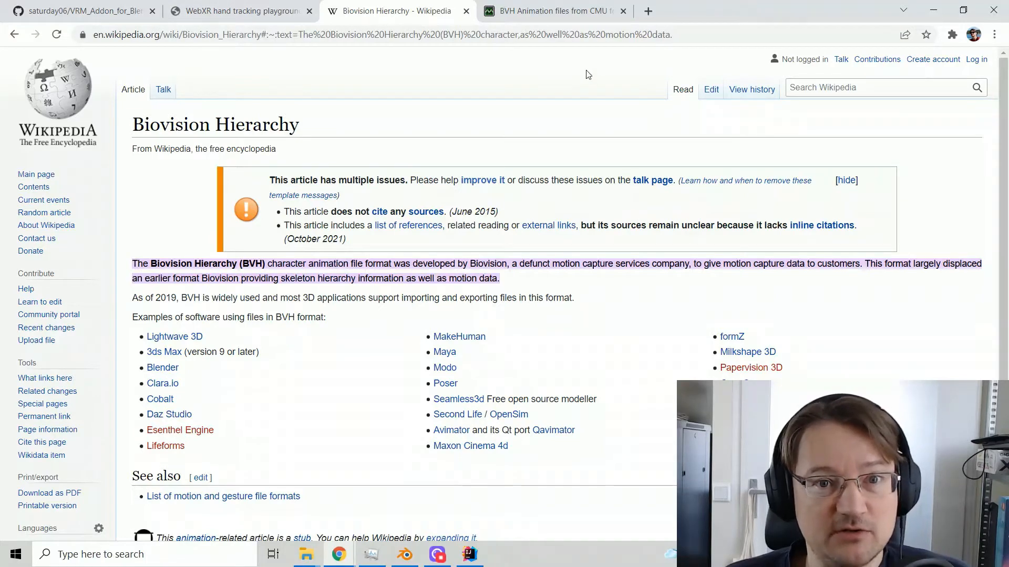
{"action": "left_click", "coordinate": [555, 13]}
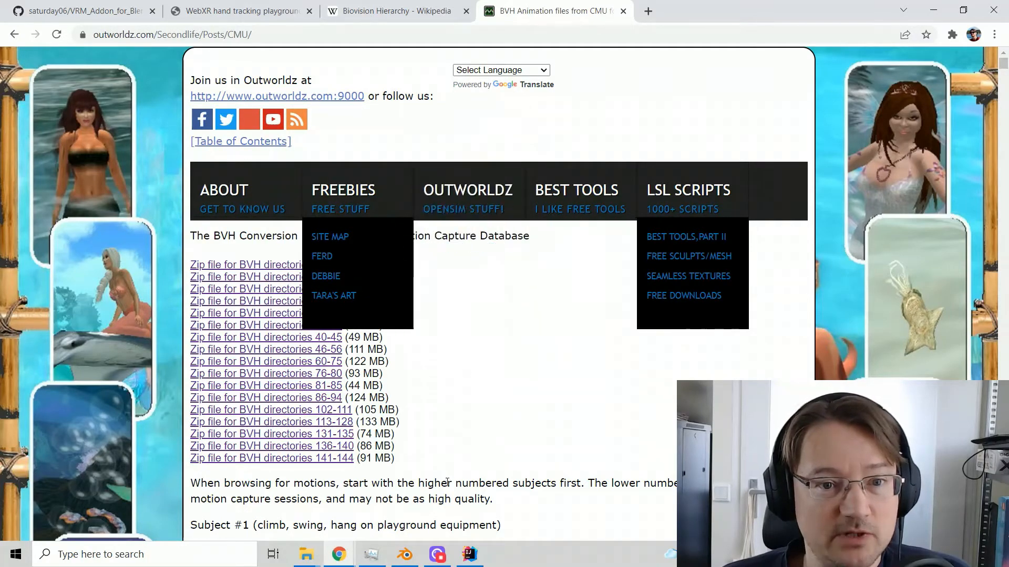
{"action": "scroll", "coordinate": [448, 482], "scroll_direction": "down", "scroll_amount": 6}
{"action": "scroll", "coordinate": [447, 483], "scroll_direction": "up", "scroll_amount": 5}
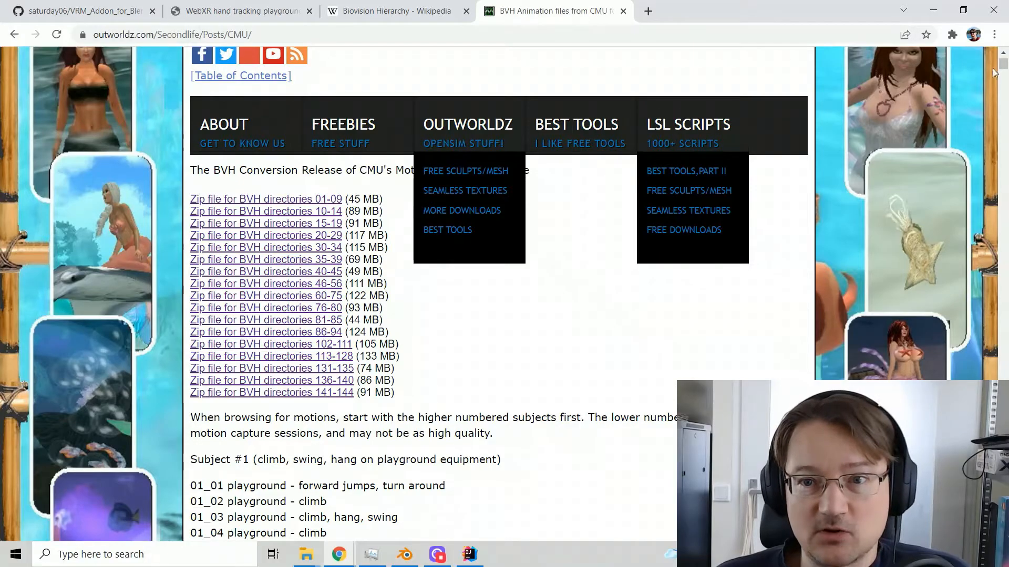
Find and examine the salsa dance motions of subjects #60 and #61 in the CMU motion list
{"action": "left_click_drag", "start_coordinate": [1002, 66], "coordinate": [960, 210]}
{"action": "scroll", "coordinate": [517, 106], "scroll_direction": "up", "scroll_amount": 1}
{"action": "scroll", "coordinate": [508, 111], "scroll_direction": "up", "scroll_amount": 2}
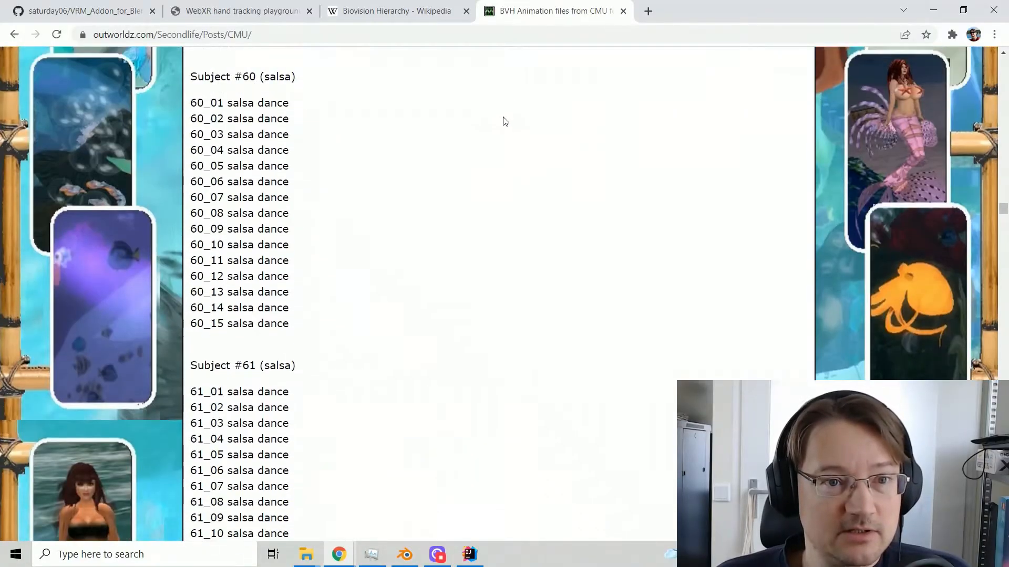
{"action": "scroll", "coordinate": [407, 136], "scroll_direction": "down", "scroll_amount": 2}
{"action": "scroll", "coordinate": [360, 139], "scroll_direction": "up", "scroll_amount": 2}
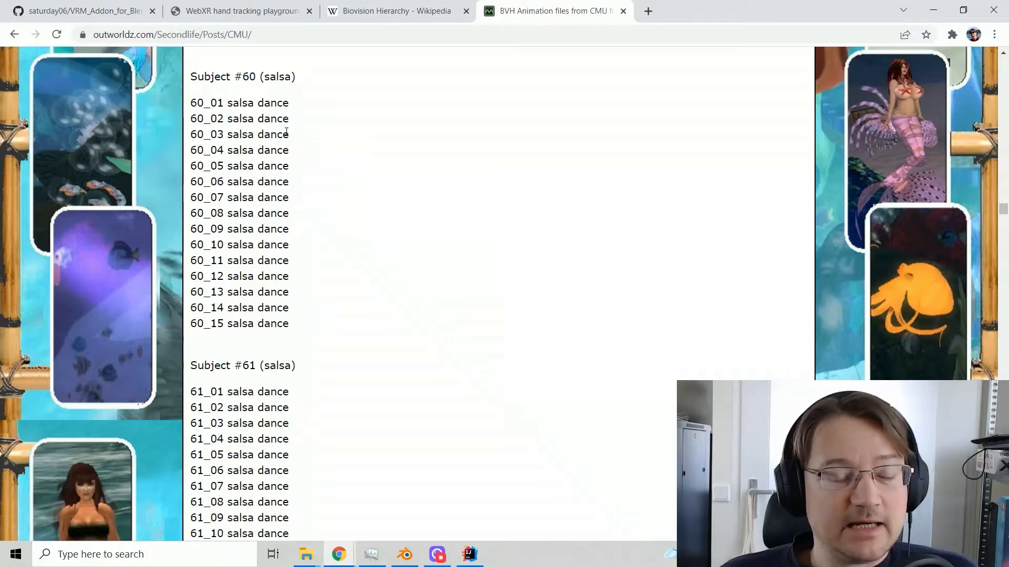
{"action": "scroll", "coordinate": [420, 156], "scroll_direction": "down", "scroll_amount": 2}
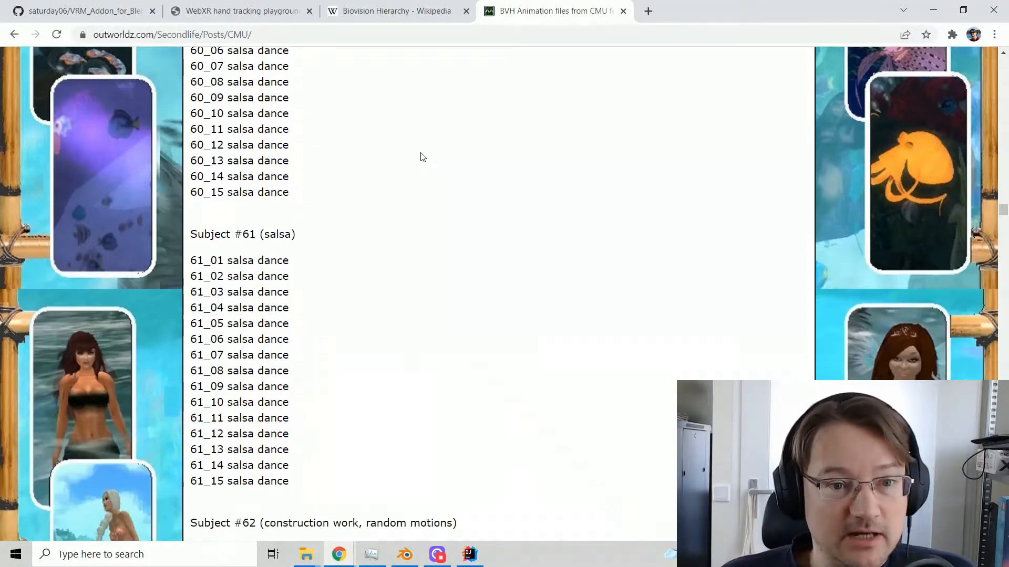
{"action": "scroll", "coordinate": [421, 156], "scroll_direction": "up", "scroll_amount": 2}
{"action": "scroll", "coordinate": [423, 158], "scroll_direction": "down", "scroll_amount": 2}
{"action": "scroll", "coordinate": [423, 159], "scroll_direction": "up", "scroll_amount": 1}
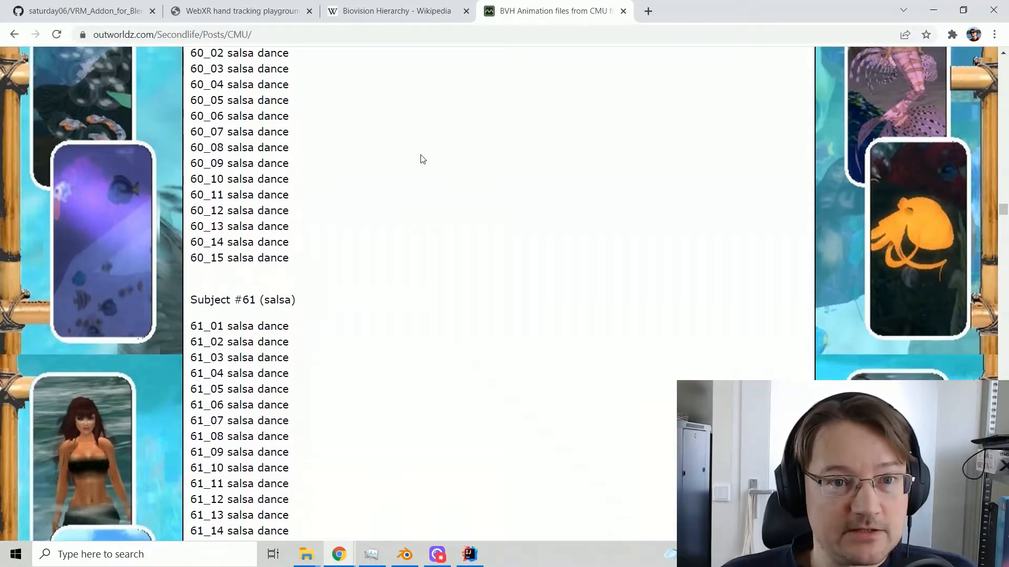
{"action": "scroll", "coordinate": [422, 160], "scroll_direction": "up", "scroll_amount": 1}
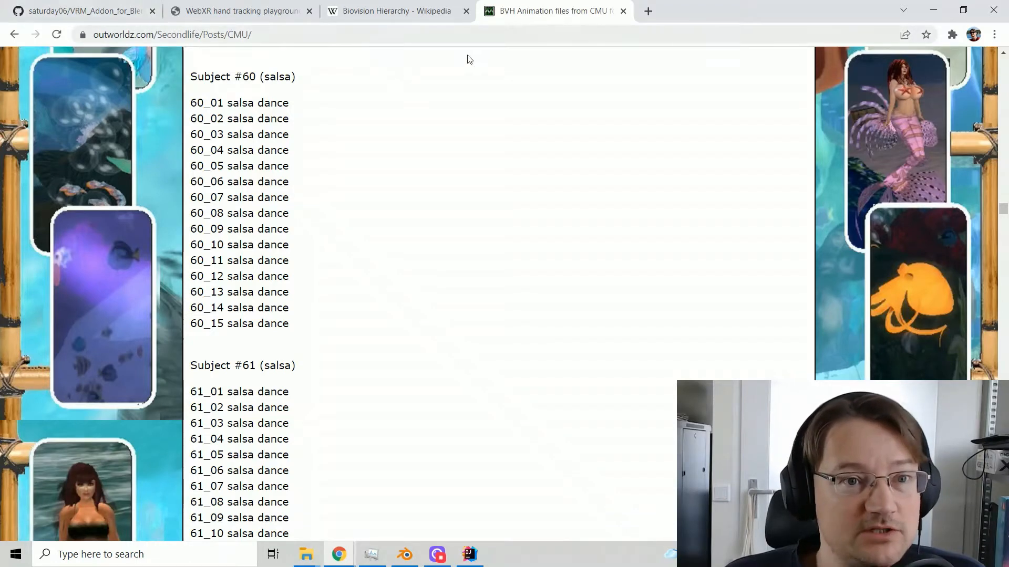
Open a salsa bar demo in the WebXR playground and examine the dancing couple up close from several angles
{"action": "left_click", "coordinate": [246, 14]}
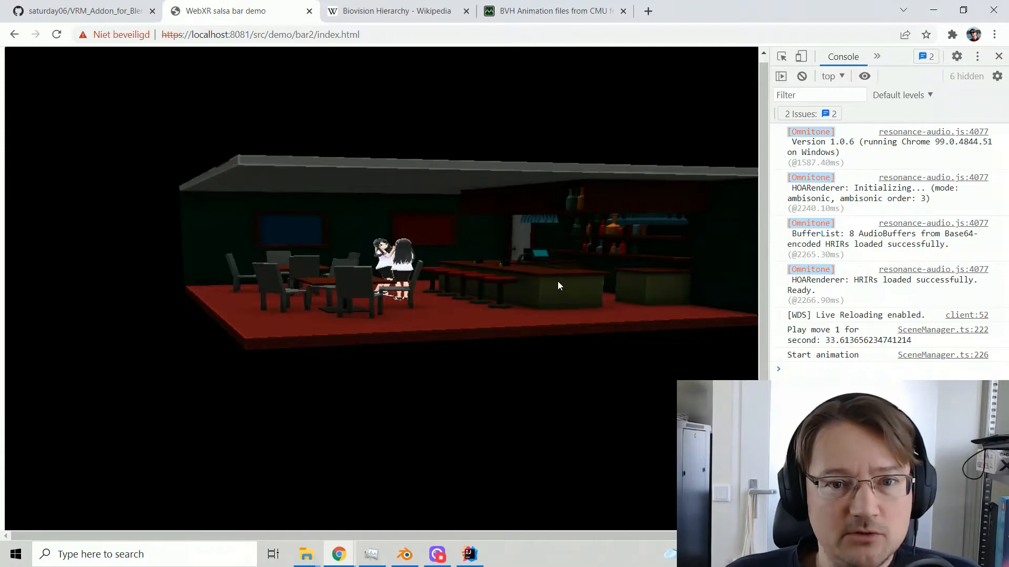
{"action": "key", "text": "Up"}
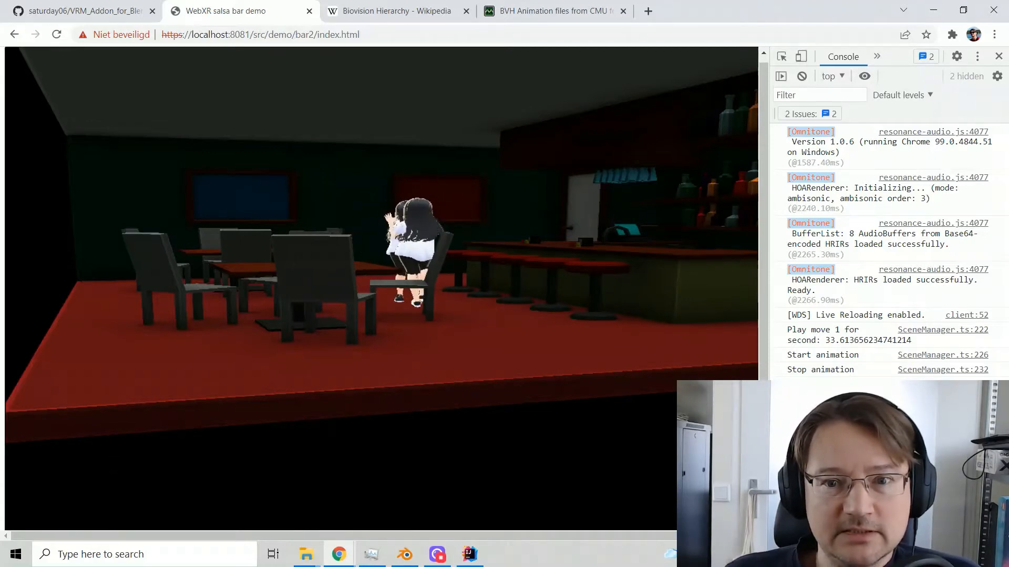
{"action": "left_click_drag", "start_coordinate": [308, 245], "coordinate": [414, 271]}
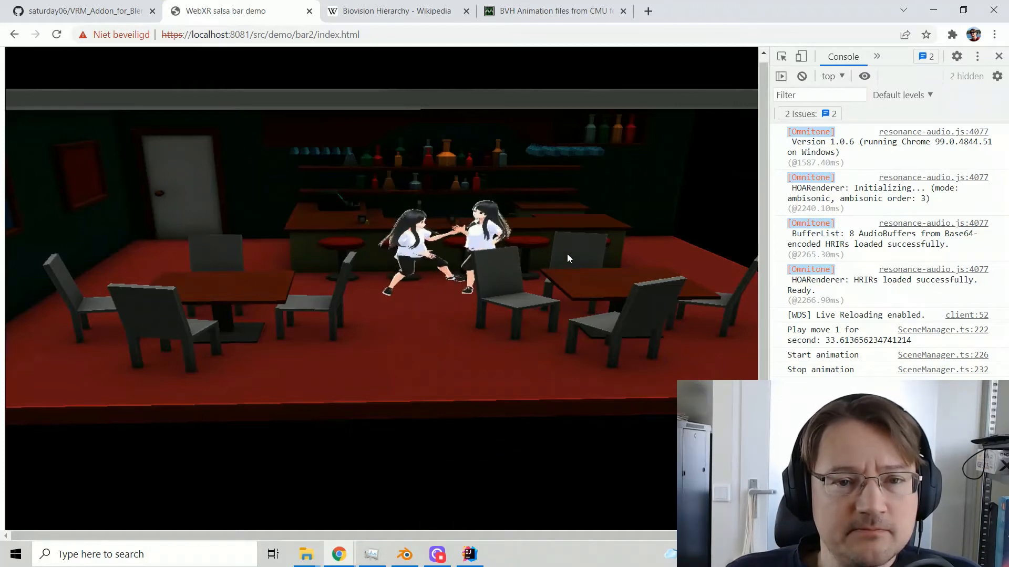
{"action": "scroll", "coordinate": [566, 254], "scroll_direction": "up", "scroll_amount": 3}
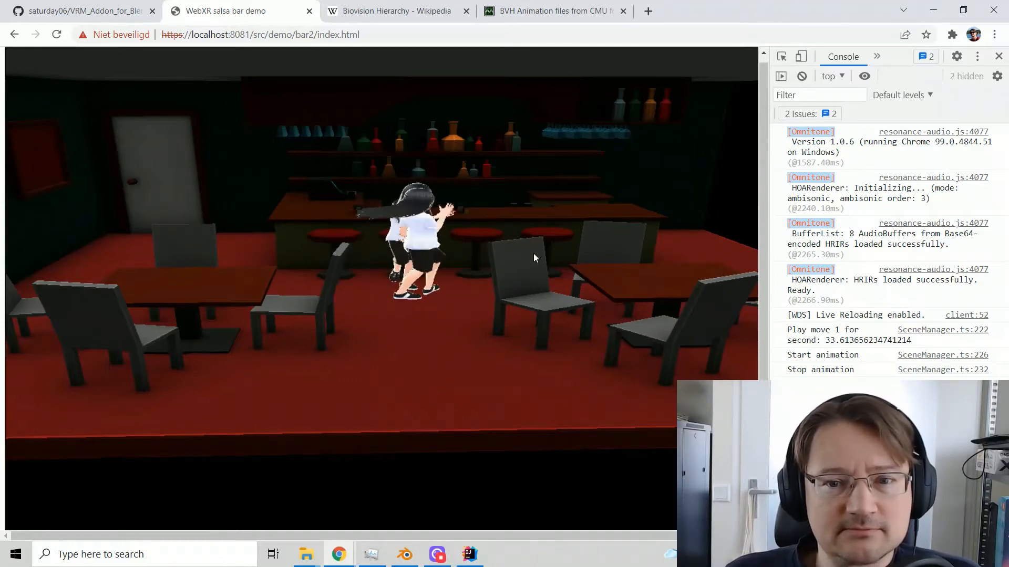
{"action": "scroll", "coordinate": [526, 251], "scroll_direction": "up", "scroll_amount": 5}
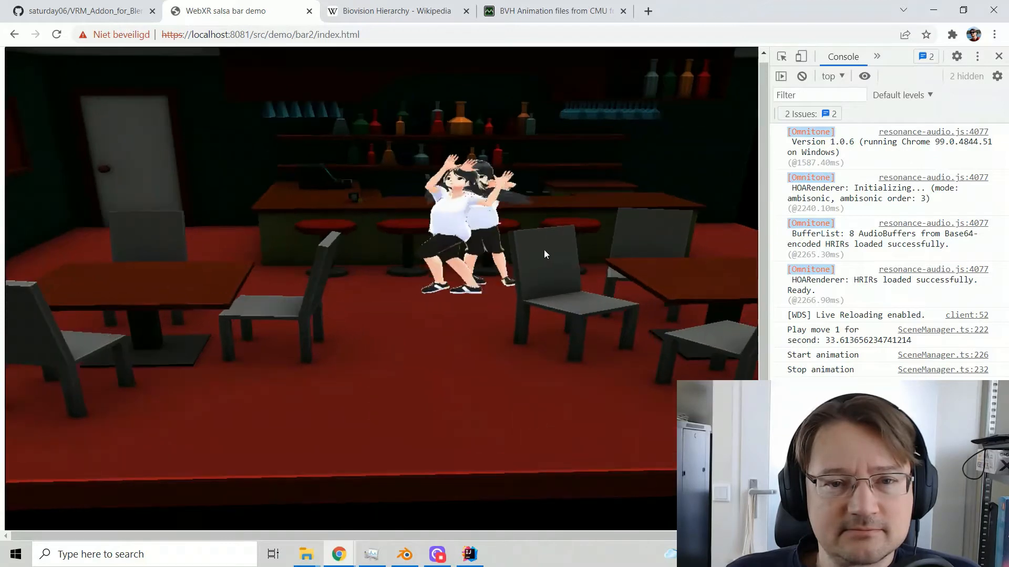
{"action": "right_click_drag", "start_coordinate": [526, 183], "coordinate": [441, 278]}
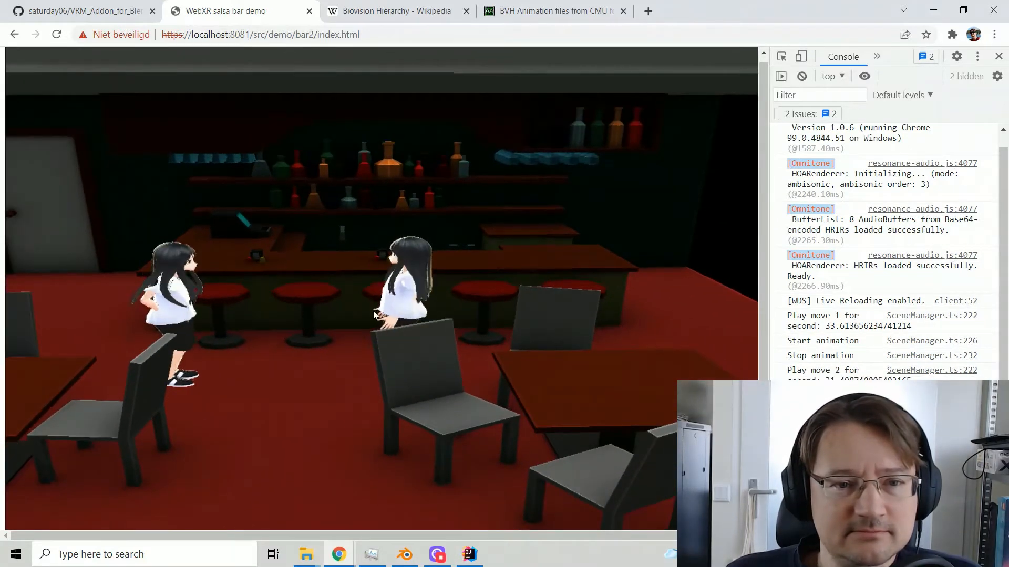
{"action": "scroll", "coordinate": [420, 289], "scroll_direction": "up", "scroll_amount": 2}
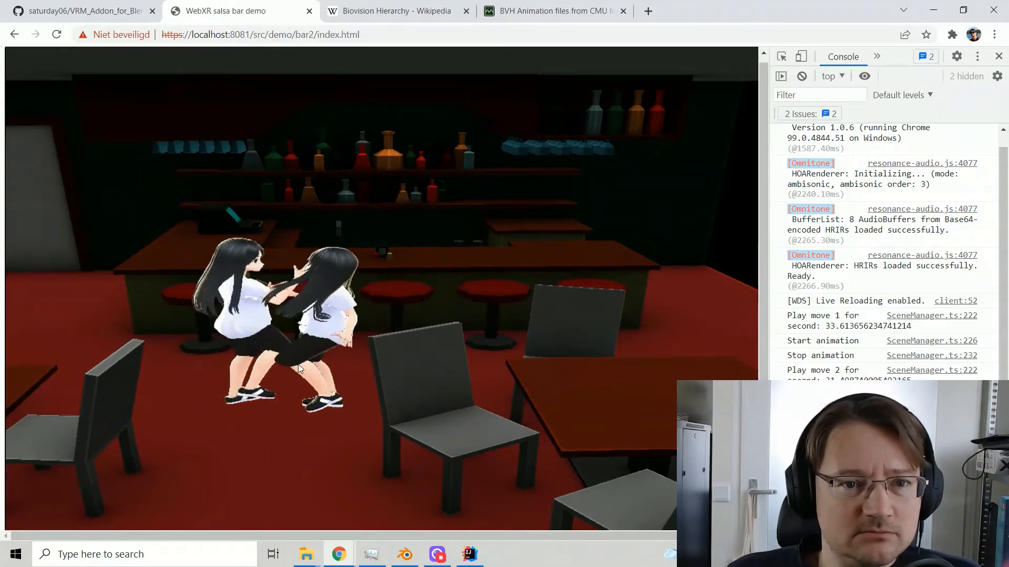
{"action": "left_click_drag", "start_coordinate": [261, 372], "coordinate": [287, 335]}
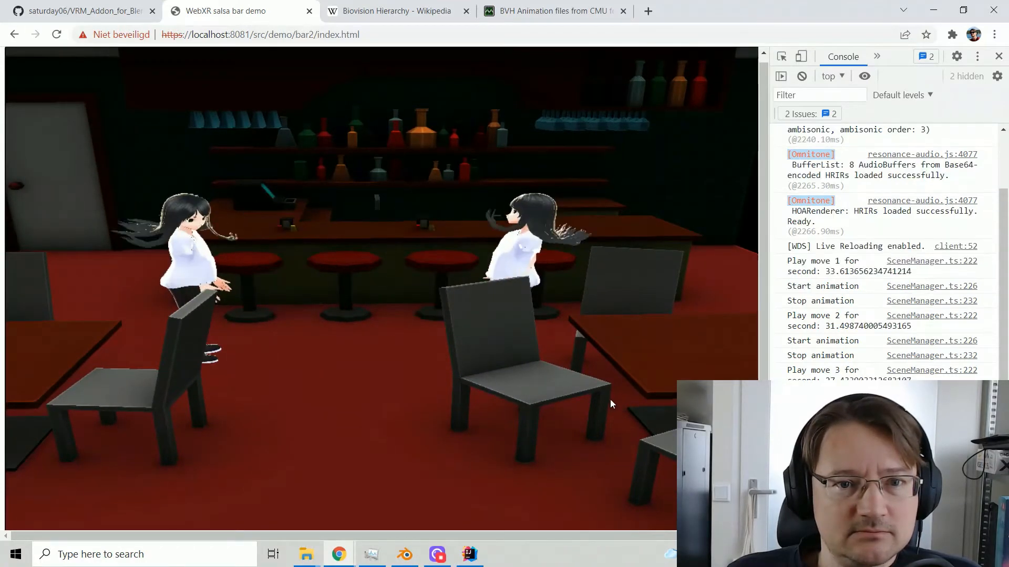
{"action": "left_click_drag", "start_coordinate": [593, 376], "coordinate": [426, 382]}
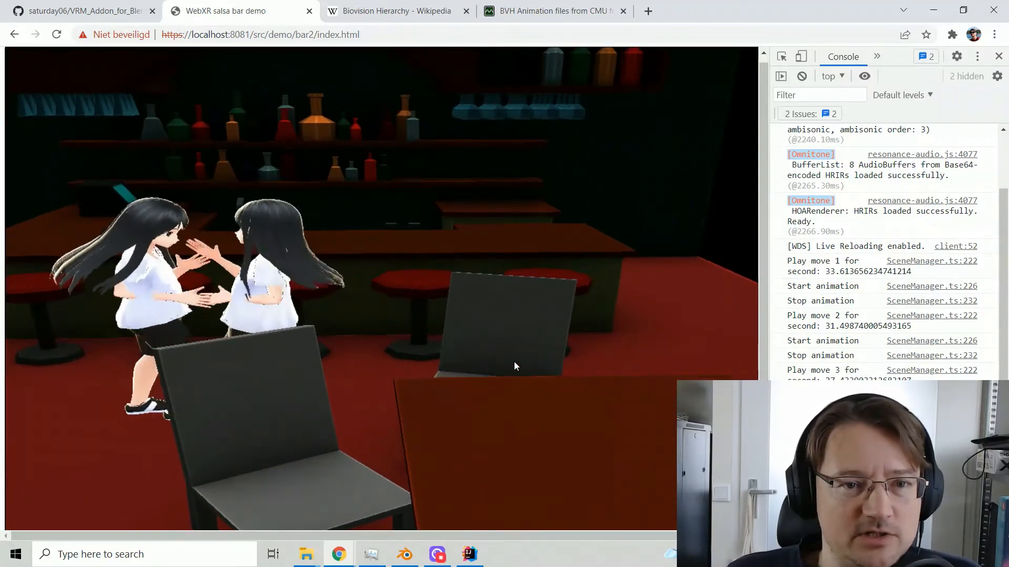
{"action": "left_click_drag", "start_coordinate": [359, 374], "coordinate": [304, 385]}
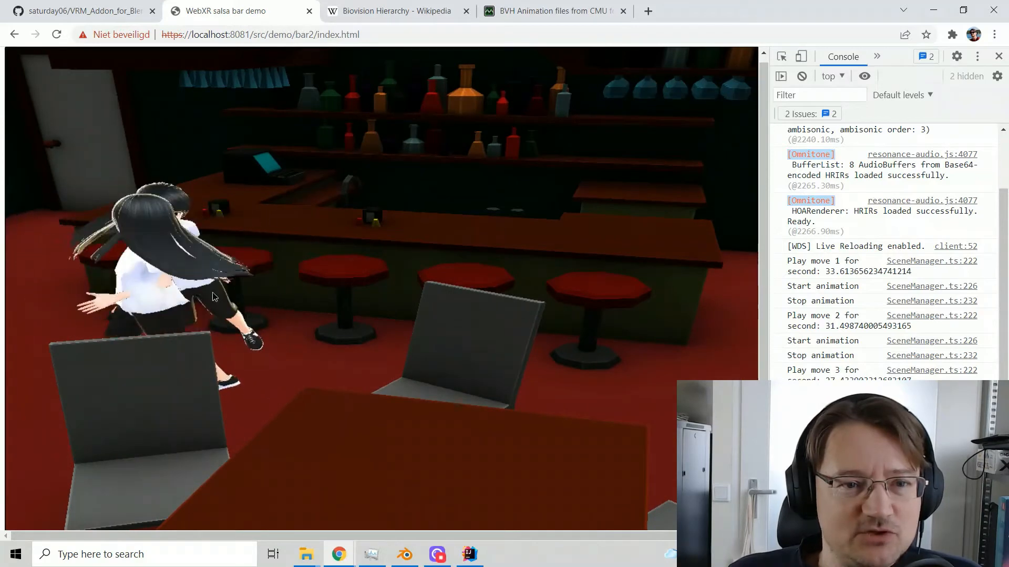
{"action": "left_click_drag", "start_coordinate": [213, 292], "coordinate": [247, 275]}
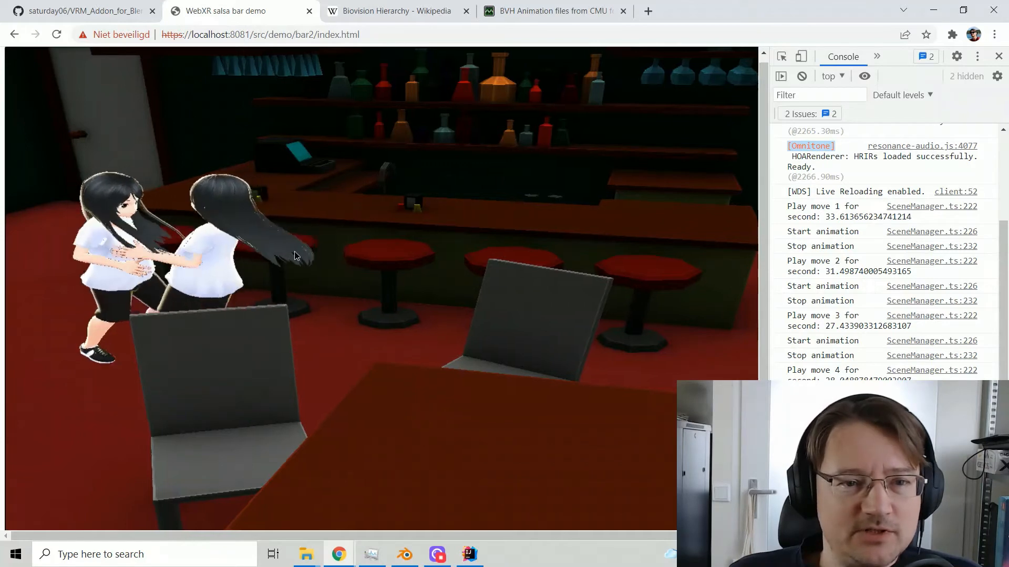
{"action": "right_click_drag", "start_coordinate": [294, 252], "coordinate": [325, 257]}
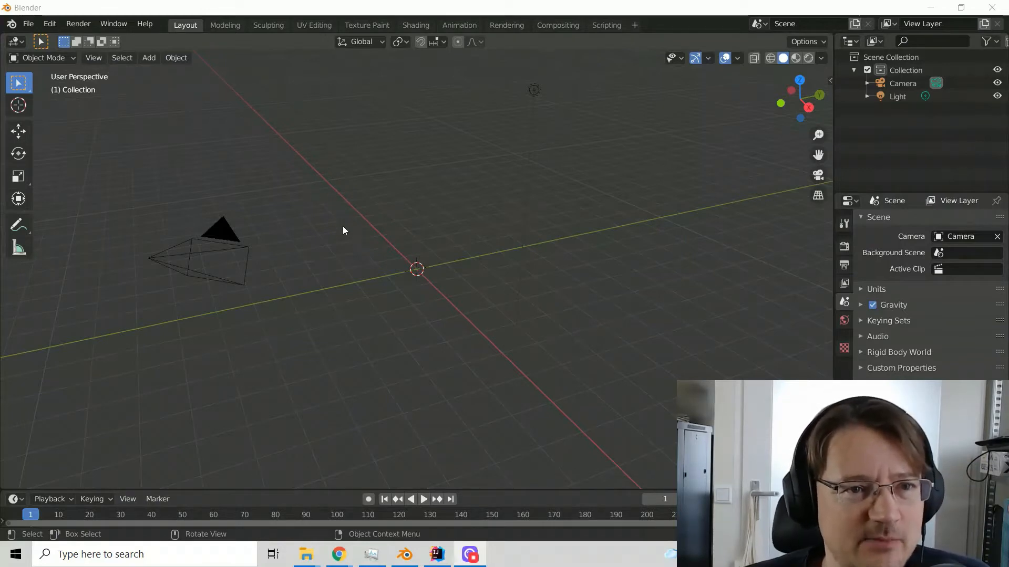
Switch from Blender to the browser and examine the VRM add-on's installation instructions on GitHub
{"action": "left_click", "coordinate": [89, 58]}
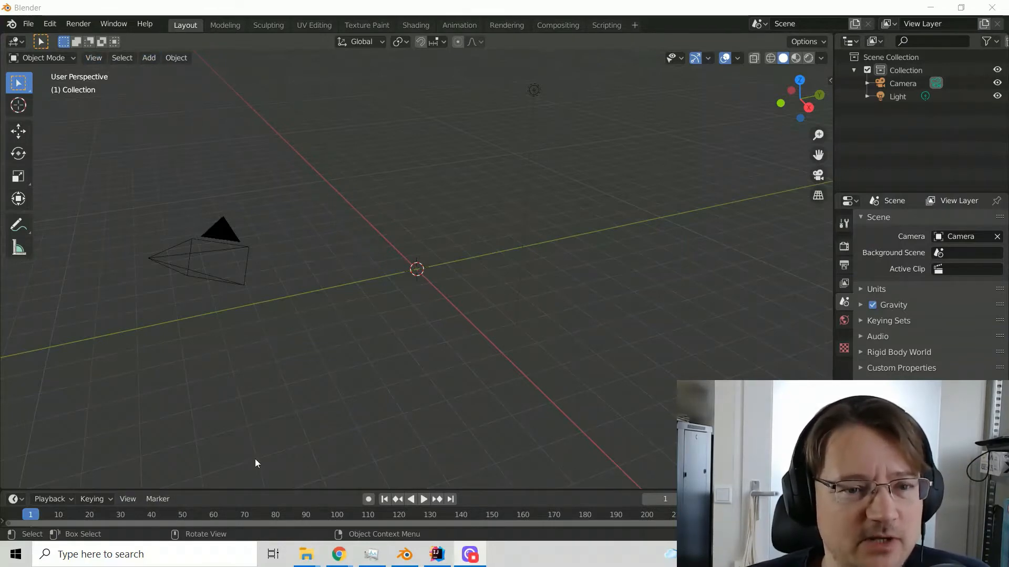
{"action": "mouse_move", "coordinate": [441, 561]}
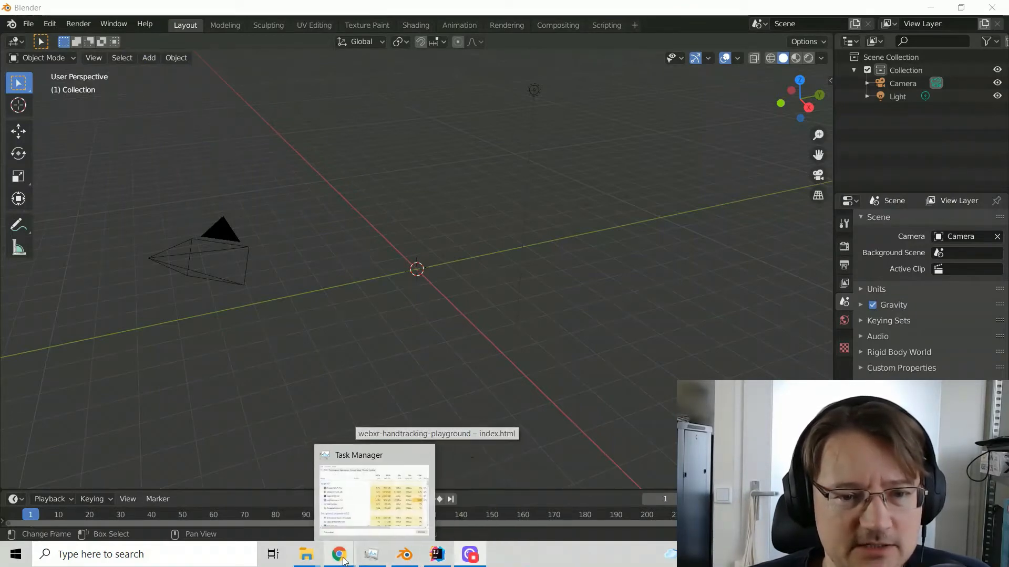
{"action": "mouse_move", "coordinate": [339, 555]}
{"action": "left_click", "coordinate": [420, 528]}
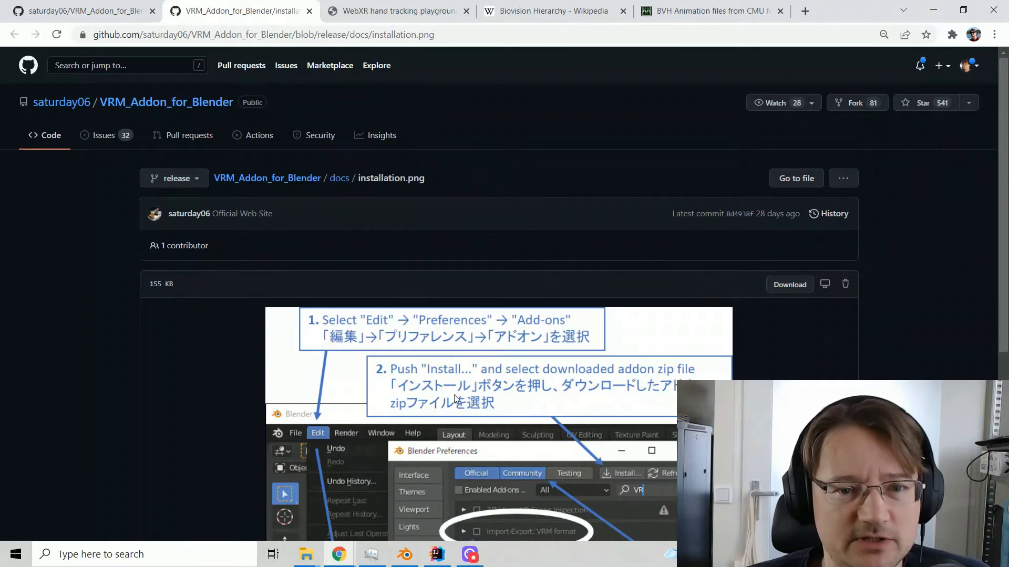
{"action": "scroll", "coordinate": [440, 419], "scroll_direction": "down", "scroll_amount": 5}
Switch back to Blender and bring up the file import options
{"action": "left_click", "coordinate": [406, 556]}
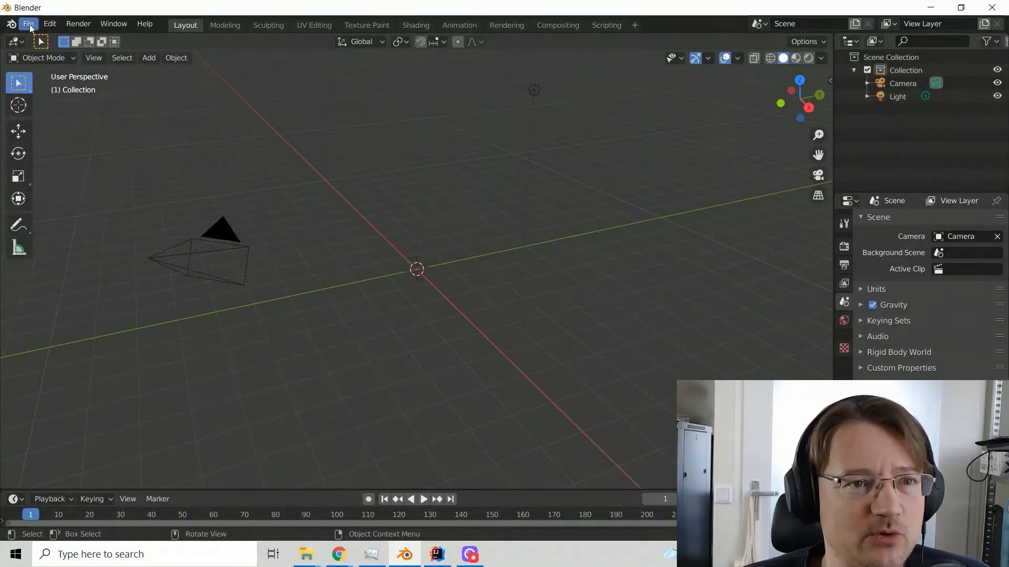
{"action": "left_click", "coordinate": [29, 24]}
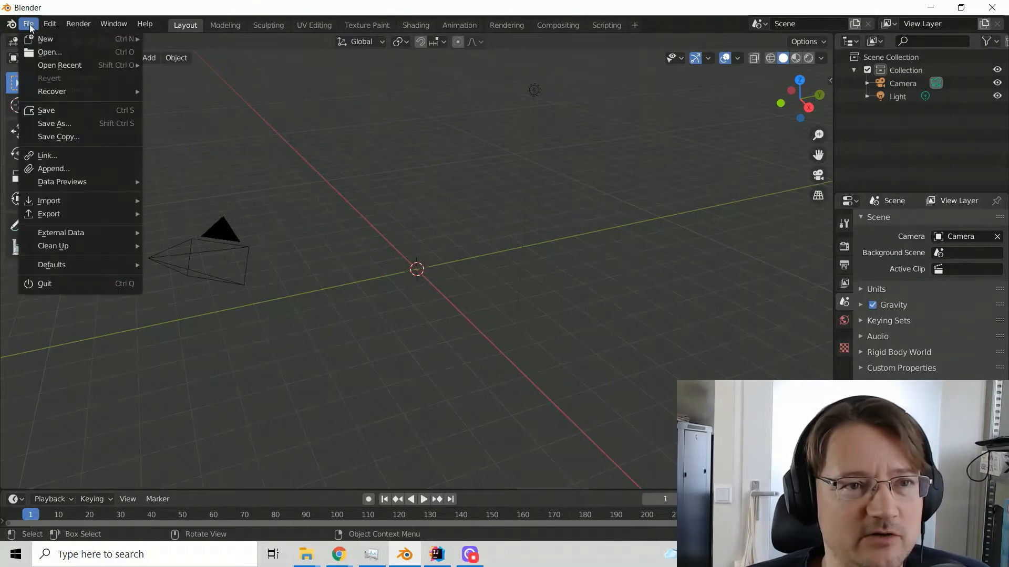
{"action": "mouse_move", "coordinate": [74, 201]}
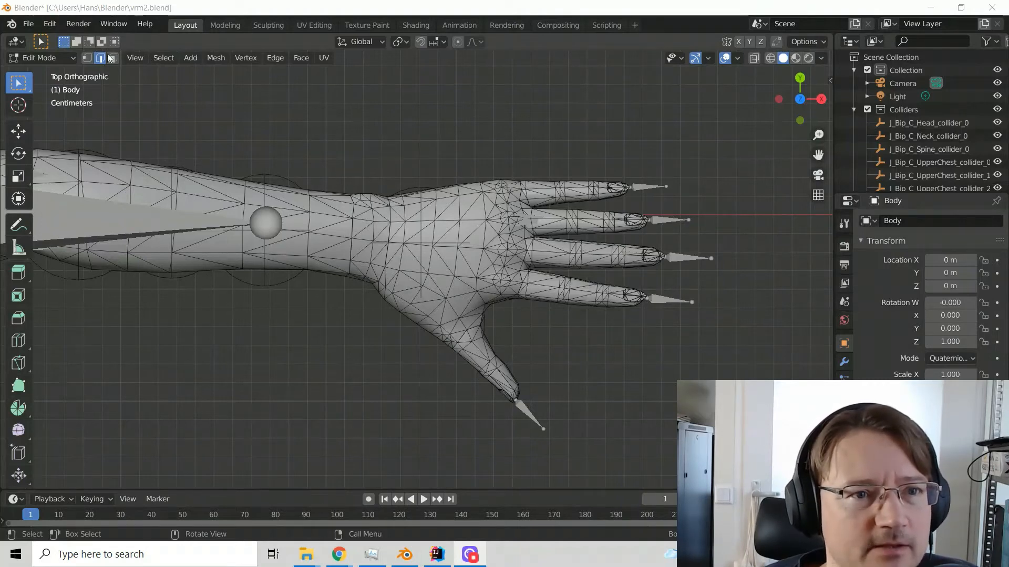
Select the hand's vertices on the Body mesh from the wrist to the fingertips, on both the top and bottom sides
{"action": "left_click", "coordinate": [87, 57]}
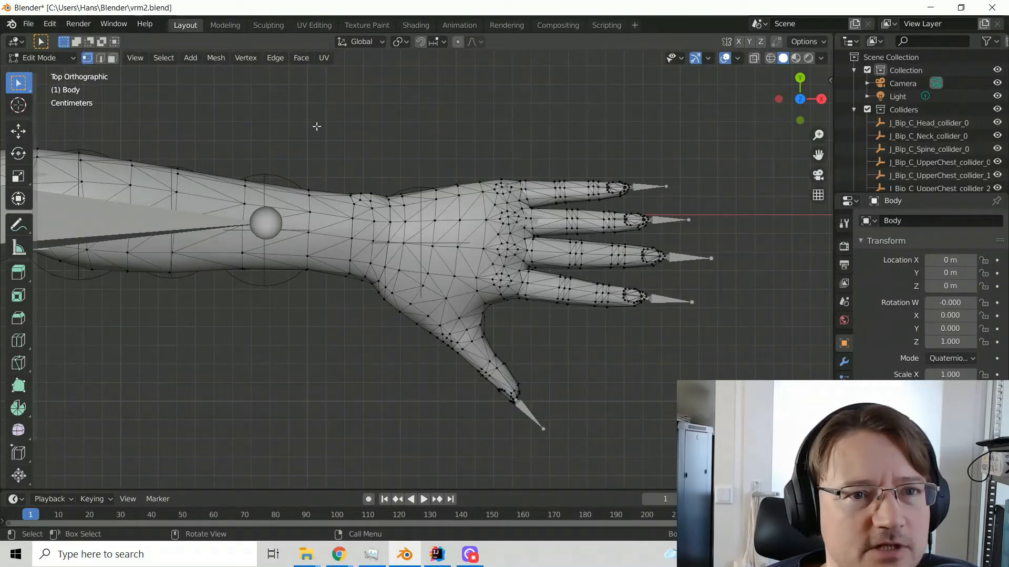
{"action": "left_click_drag", "start_coordinate": [334, 132], "coordinate": [741, 443]}
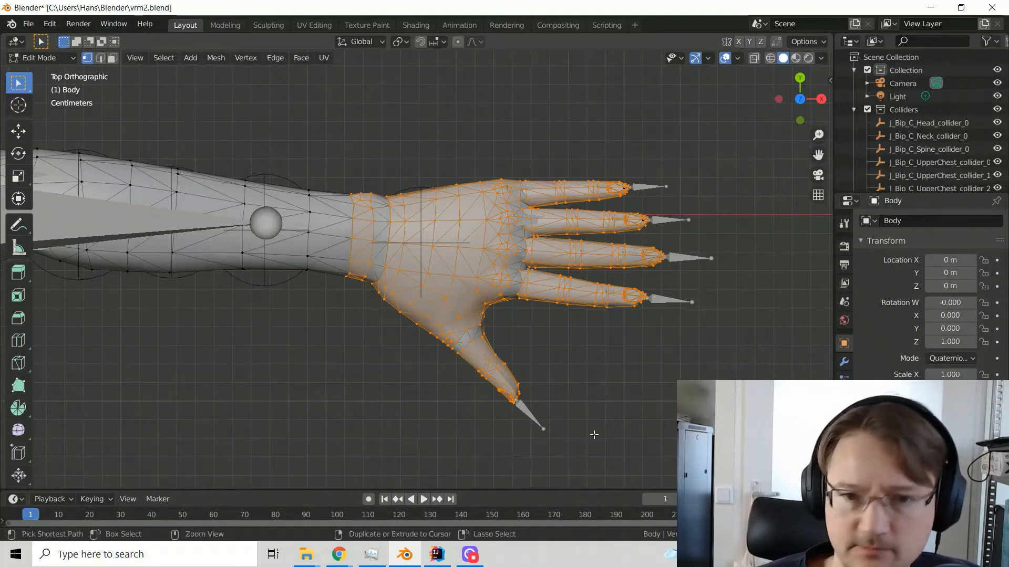
{"action": "middle_click_drag", "start_coordinate": [592, 430], "coordinate": [594, 435]}
{"action": "key", "text": "ctrl+KP_7"}
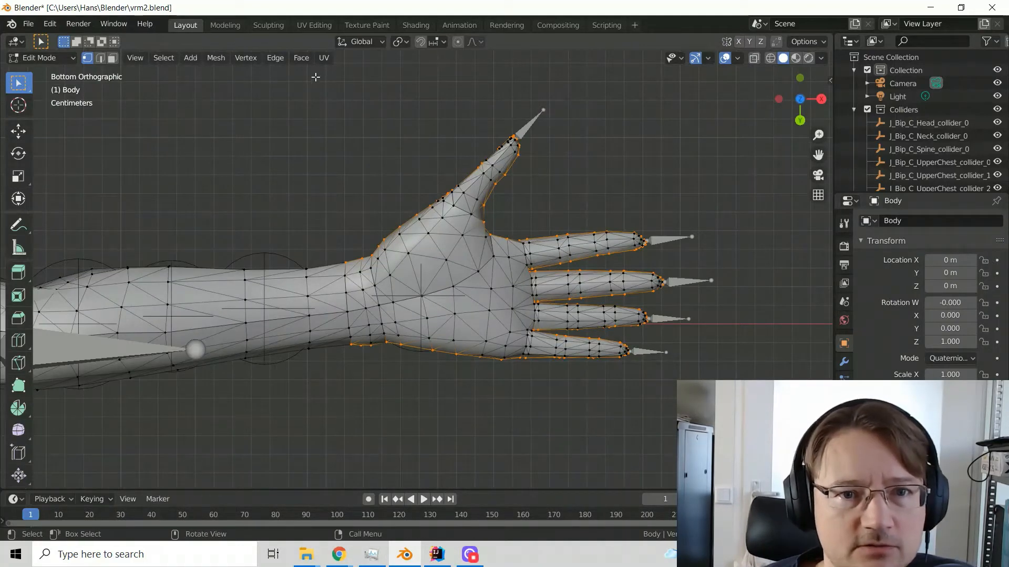
{"action": "left_click_drag", "start_coordinate": [317, 80], "coordinate": [702, 378]}
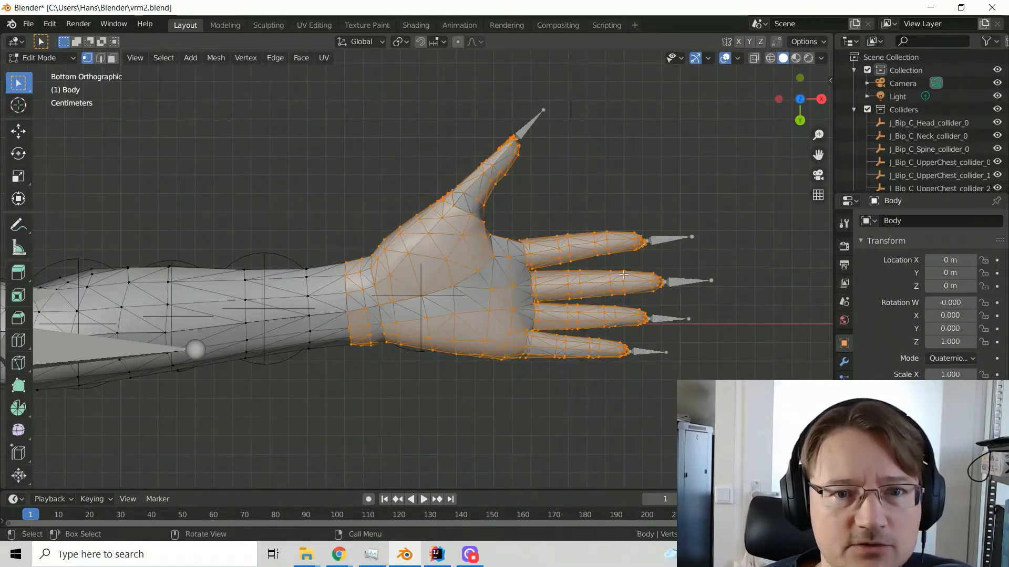
Switch to face selection and select the hand's faces from the wrist to the fingertips on both the palm side and the back
{"action": "left_click", "coordinate": [114, 59]}
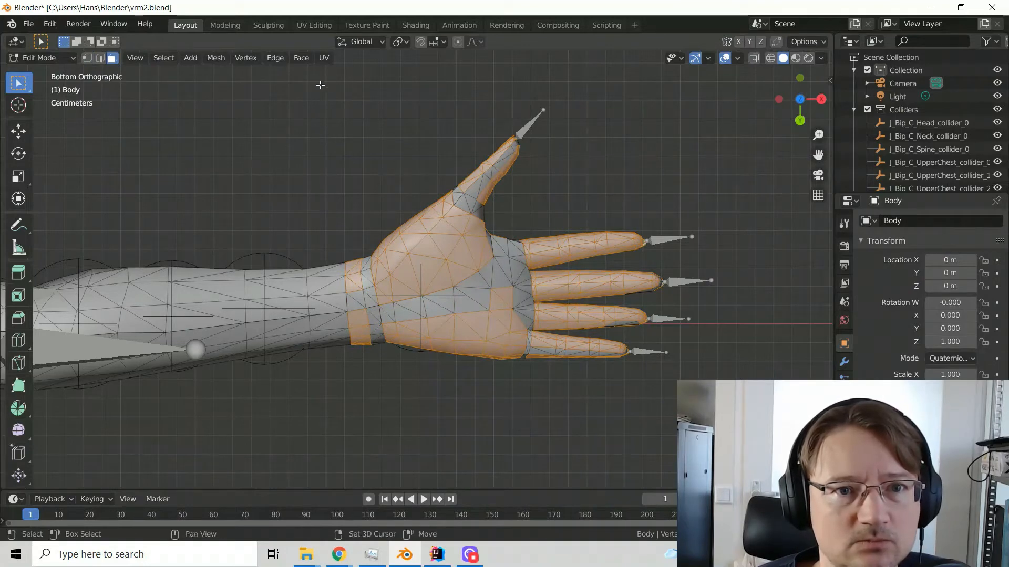
{"action": "left_click_drag", "start_coordinate": [315, 82], "coordinate": [728, 420], "text": "shift"}
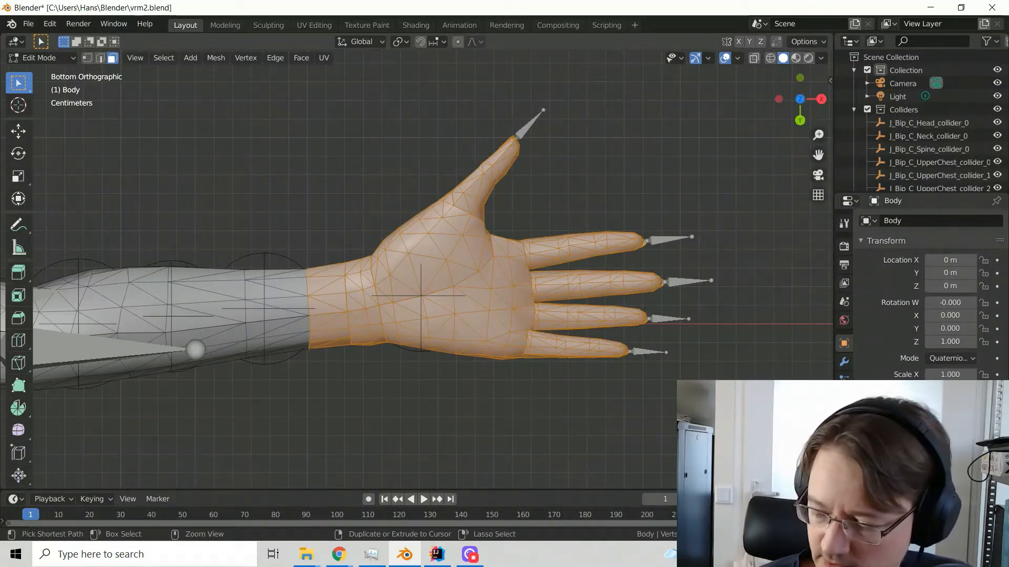
{"action": "key", "text": "KP_7"}
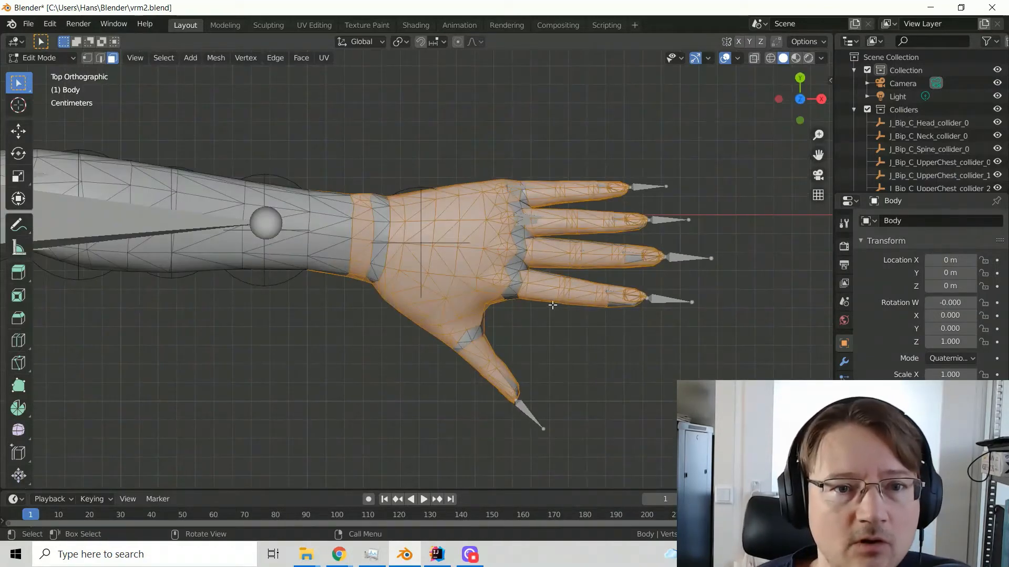
{"action": "left_click_drag", "start_coordinate": [339, 148], "coordinate": [739, 450], "text": "shift"}
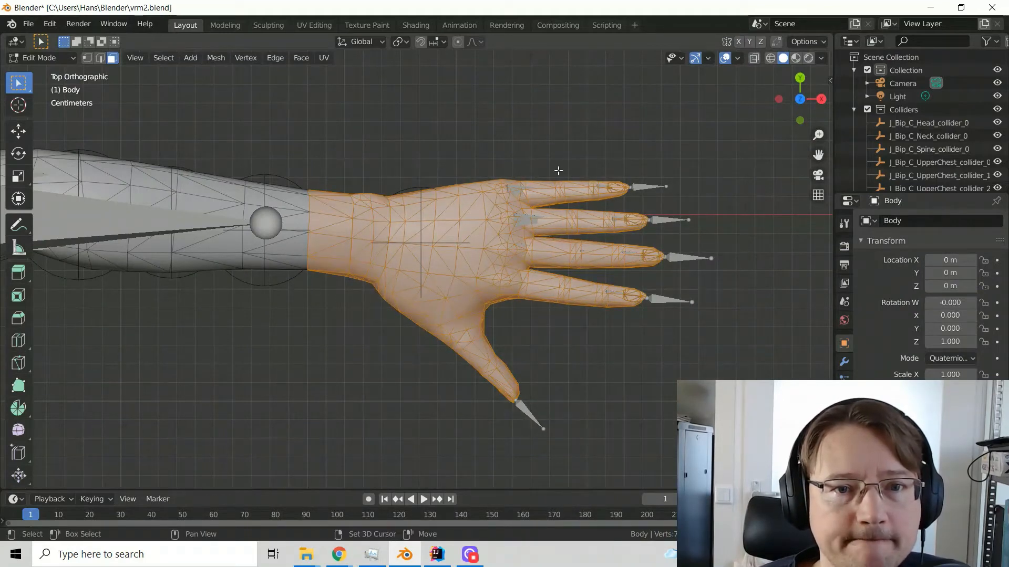
Switch to edge selection and check the selected edges of the hand from above, below and an angle
{"action": "left_click", "coordinate": [100, 58]}
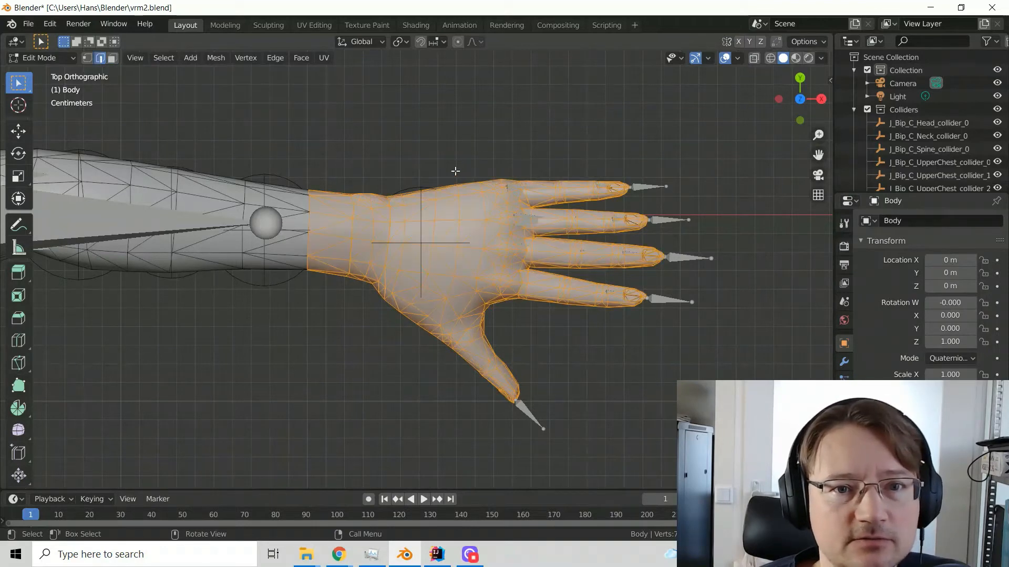
{"action": "key", "text": "b"}
{"action": "left_click_drag", "start_coordinate": [554, 230], "coordinate": [584, 267]}
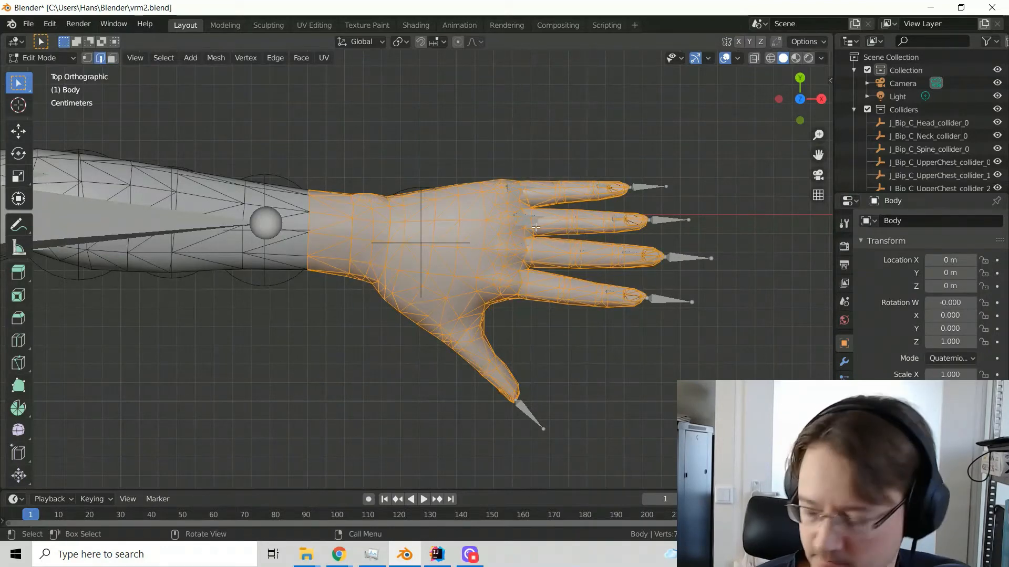
{"action": "key", "text": "ctrl+KP_7"}
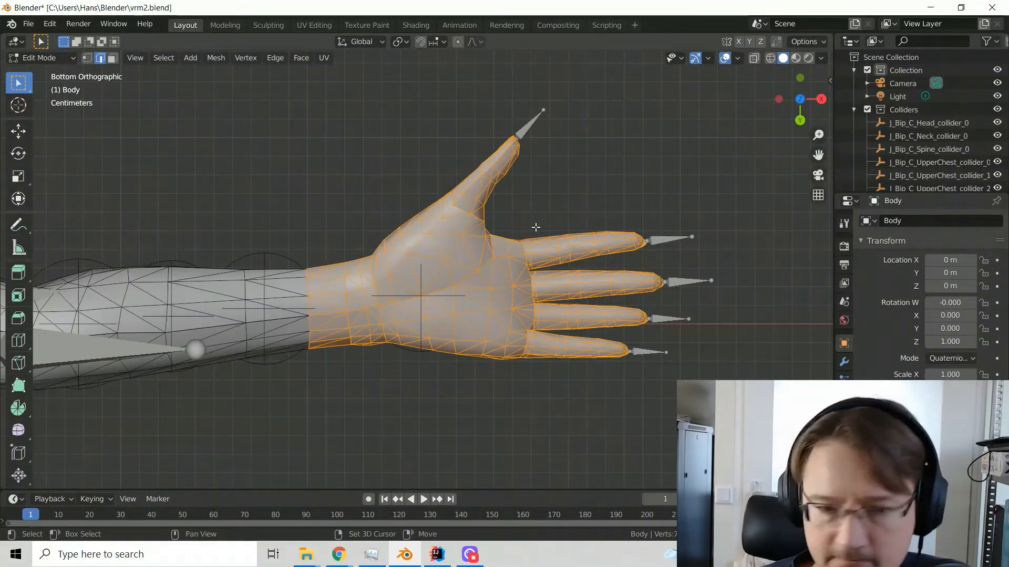
{"action": "middle_click_drag", "start_coordinate": [535, 227], "coordinate": [535, 227]}
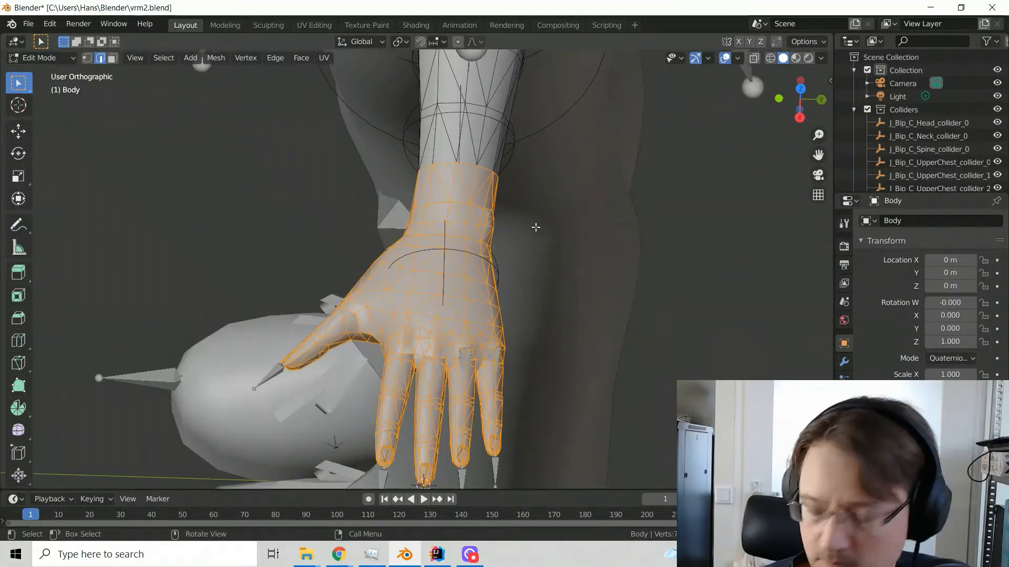
{"action": "key", "text": "KP_7"}
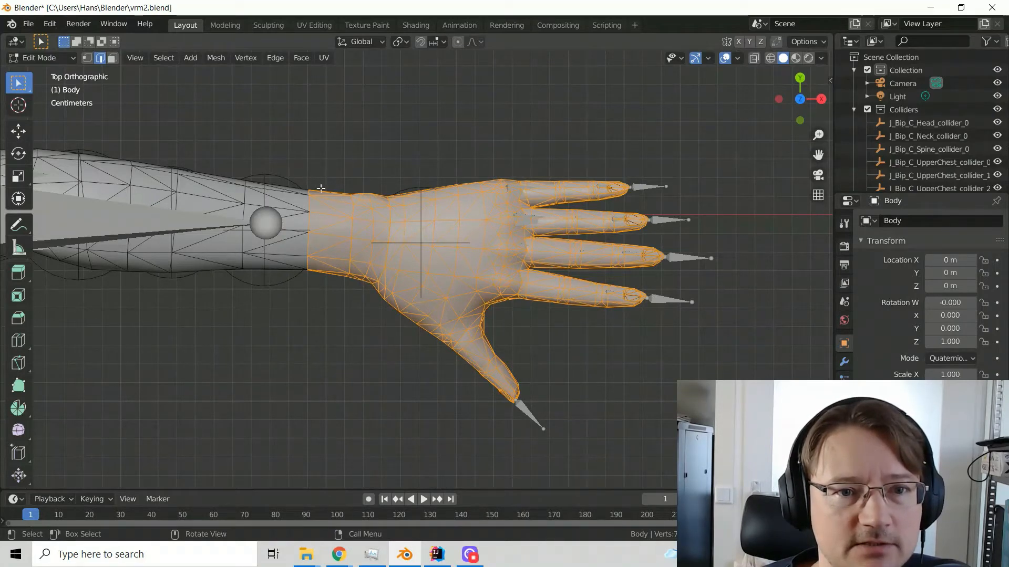
Try selecting the edges at the wrist end, undo that selection, and shrink the hand selection with Select Less
{"action": "left_click_drag", "start_coordinate": [306, 175], "coordinate": [323, 289], "text": "shift"}
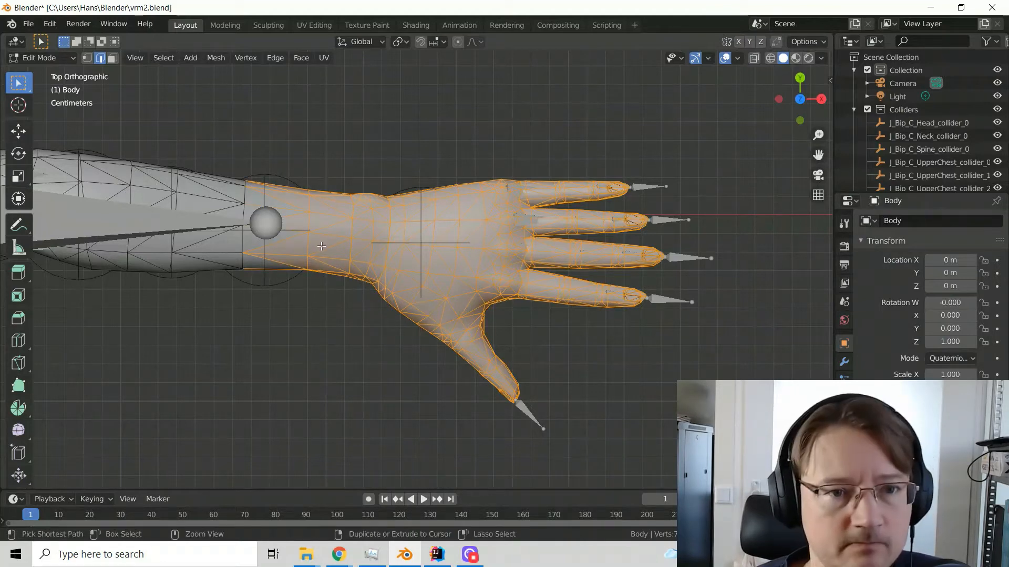
{"action": "key", "text": "ctrl+z"}
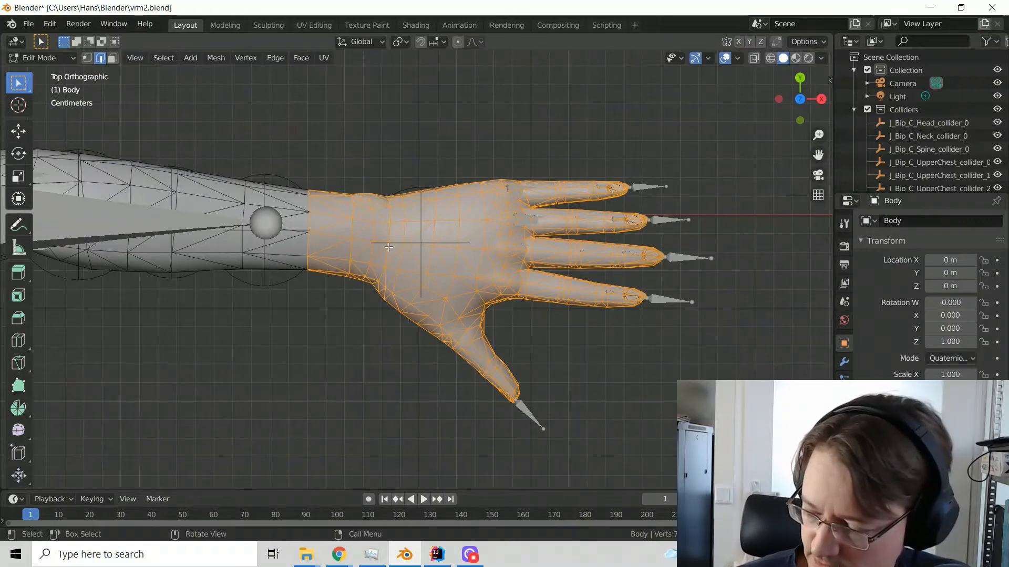
{"action": "key", "text": "ctrl+KP_Subtract"}
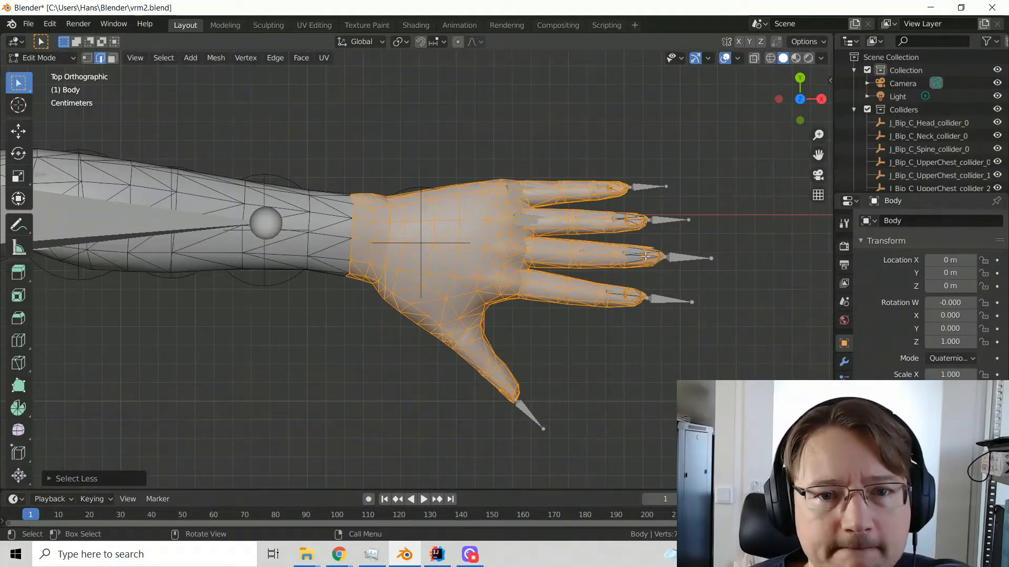
{"action": "scroll", "coordinate": [679, 248], "scroll_direction": "up", "scroll_amount": 2}
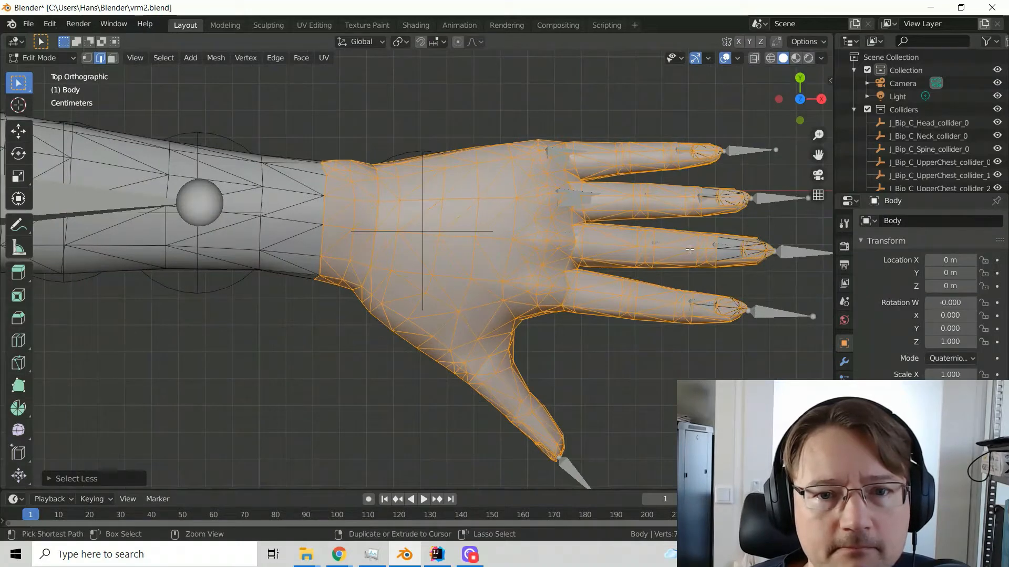
{"action": "middle_click_drag", "start_coordinate": [680, 248], "coordinate": [472, 223], "text": "ctrl"}
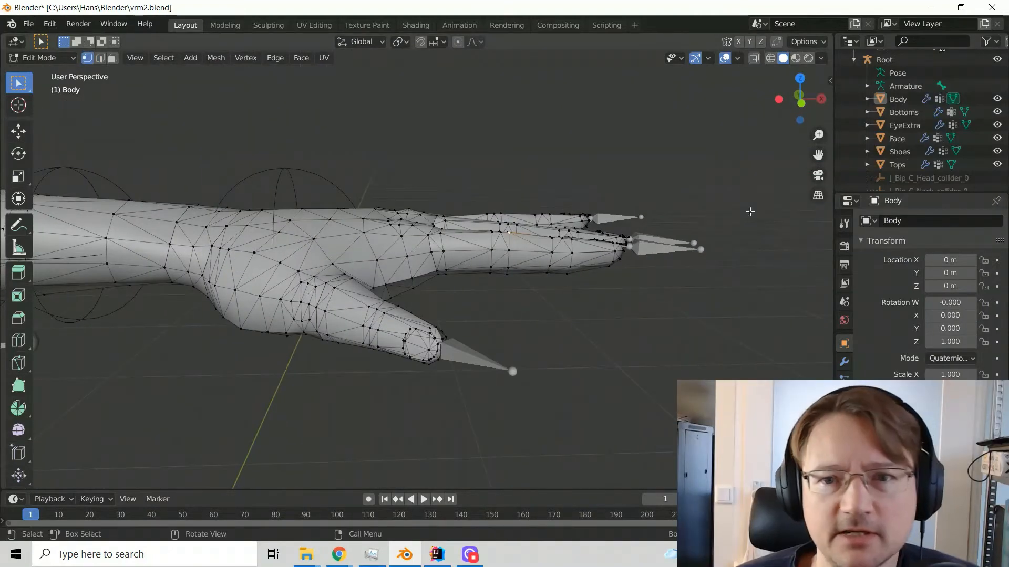
Delete the Armature under the Root object
{"action": "left_click", "coordinate": [912, 89]}
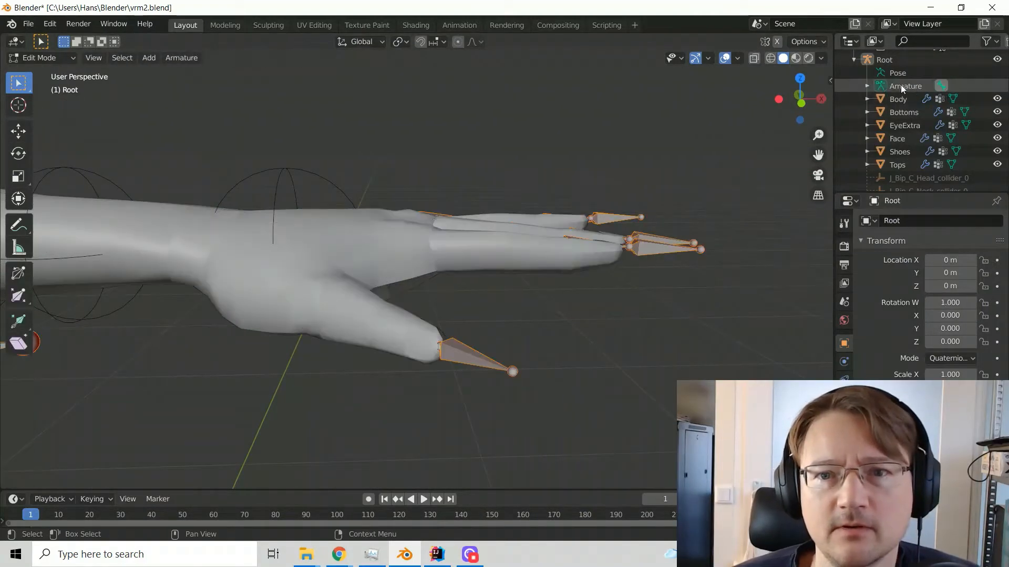
{"action": "key", "text": "Tab"}
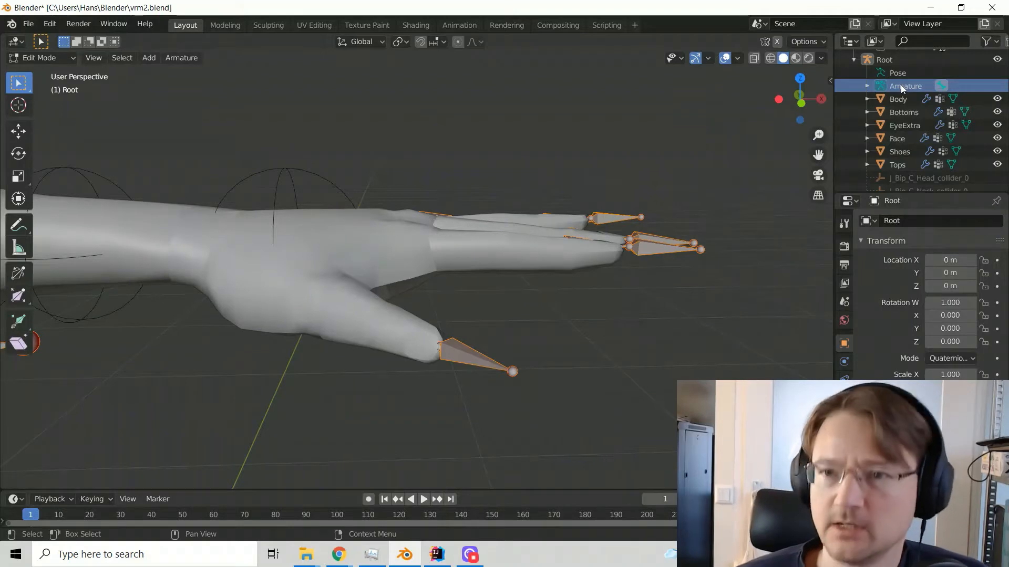
{"action": "right_click", "coordinate": [900, 86]}
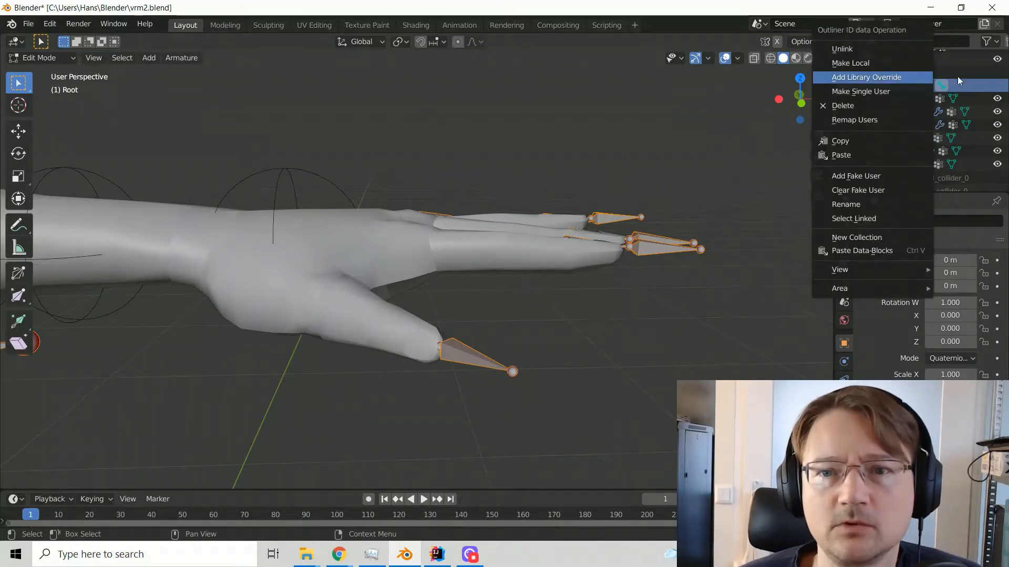
{"action": "right_click", "coordinate": [911, 86]}
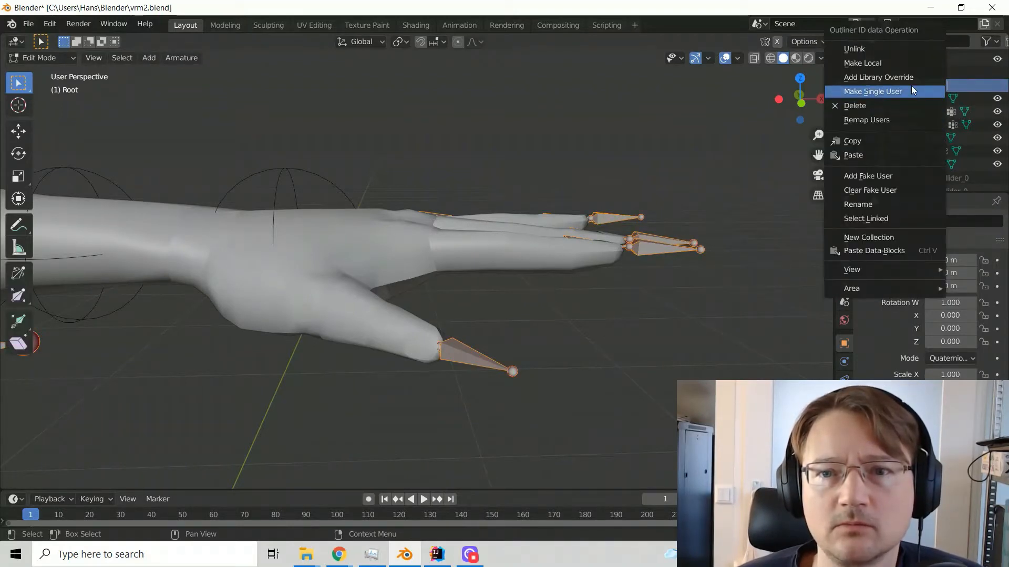
{"action": "left_click", "coordinate": [869, 105]}
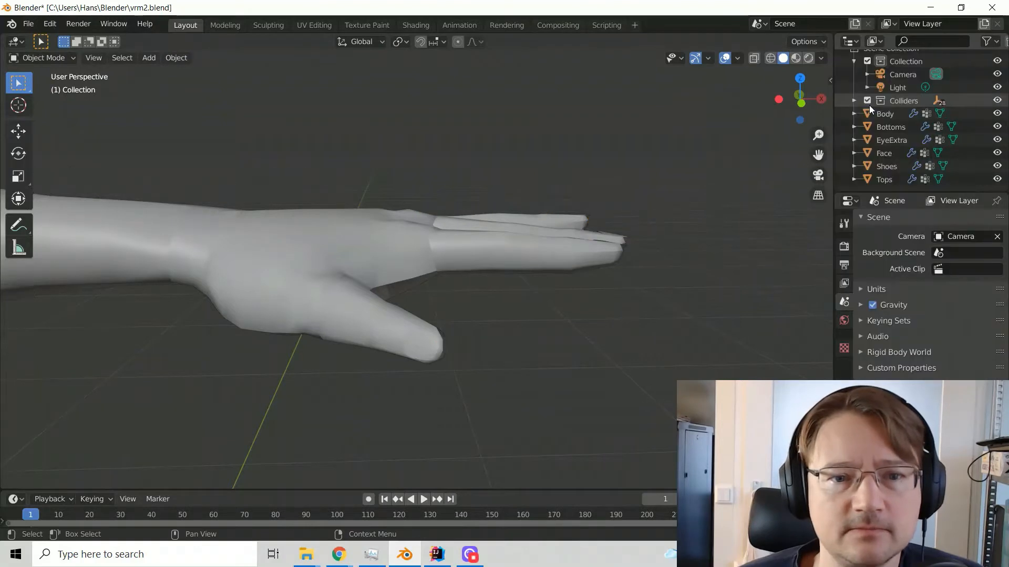
Select the Body mesh and enter Edit Mode on it
{"action": "middle_click_drag", "start_coordinate": [537, 362], "coordinate": [470, 346]}
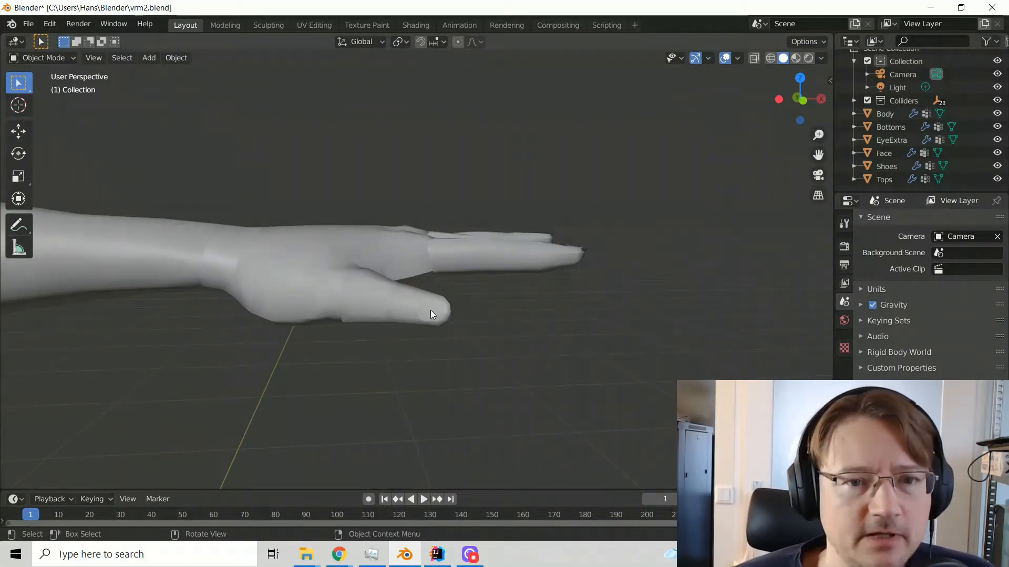
{"action": "left_click", "coordinate": [412, 303]}
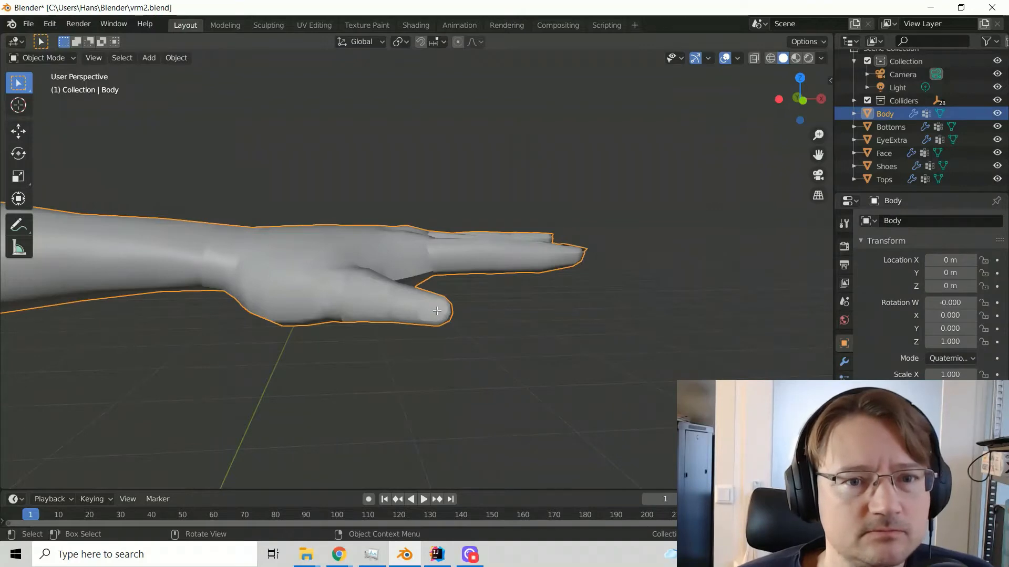
{"action": "key", "text": "Tab"}
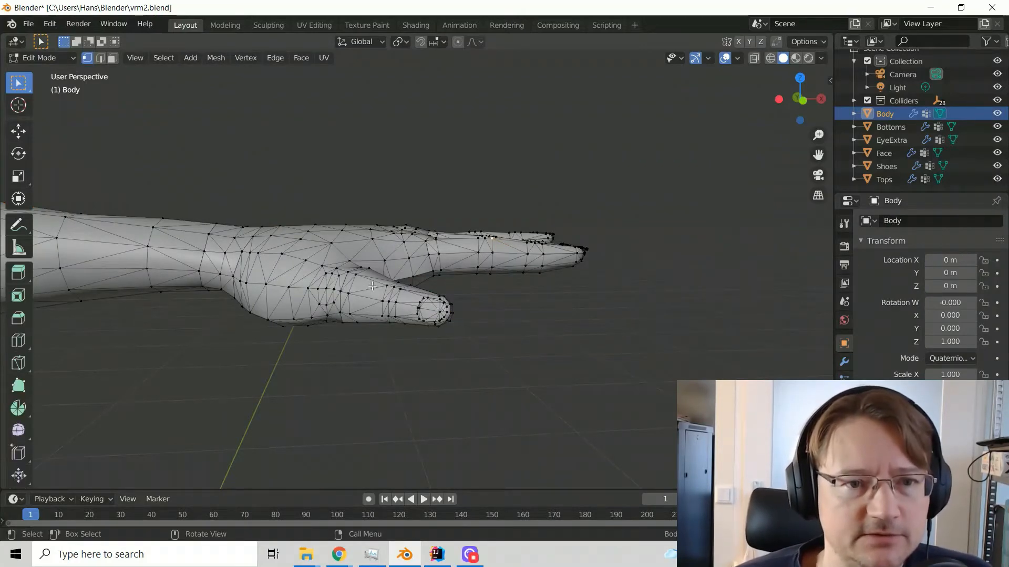
Select the vertices on the back of the hand from the wrist to the fingertips and expand the selection with Select More
{"action": "middle_click_drag", "start_coordinate": [345, 257], "coordinate": [342, 290]}
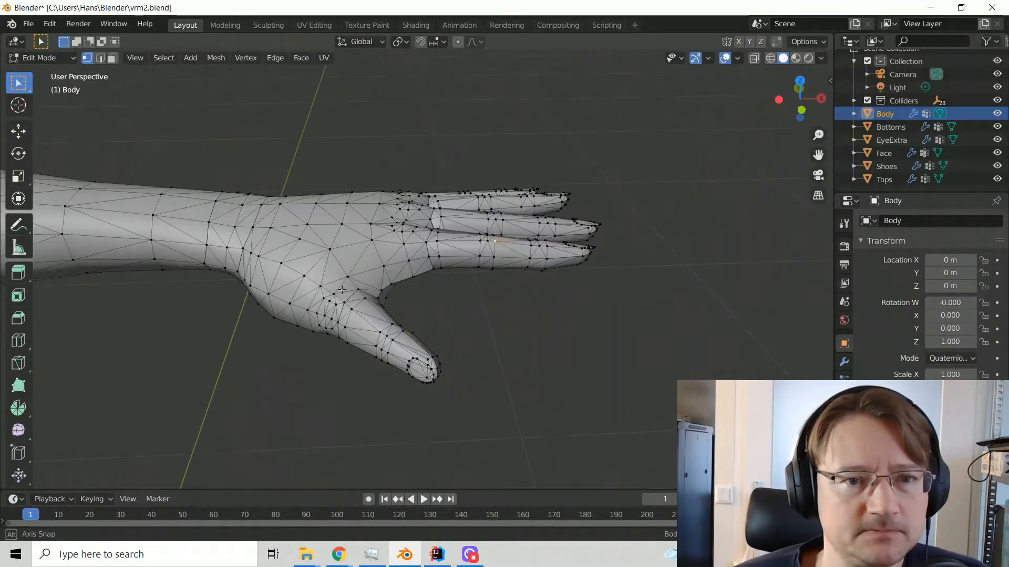
{"action": "scroll", "coordinate": [928, 144], "scroll_direction": "up", "scroll_amount": 1}
{"action": "scroll", "coordinate": [927, 145], "scroll_direction": "down", "scroll_amount": 1}
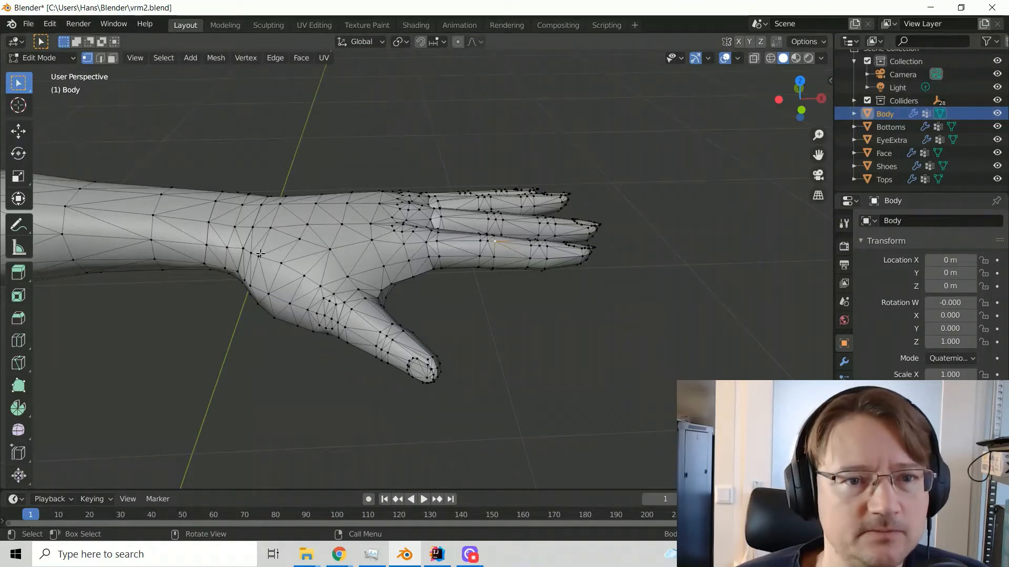
{"action": "middle_click_drag", "start_coordinate": [260, 254], "coordinate": [262, 247]}
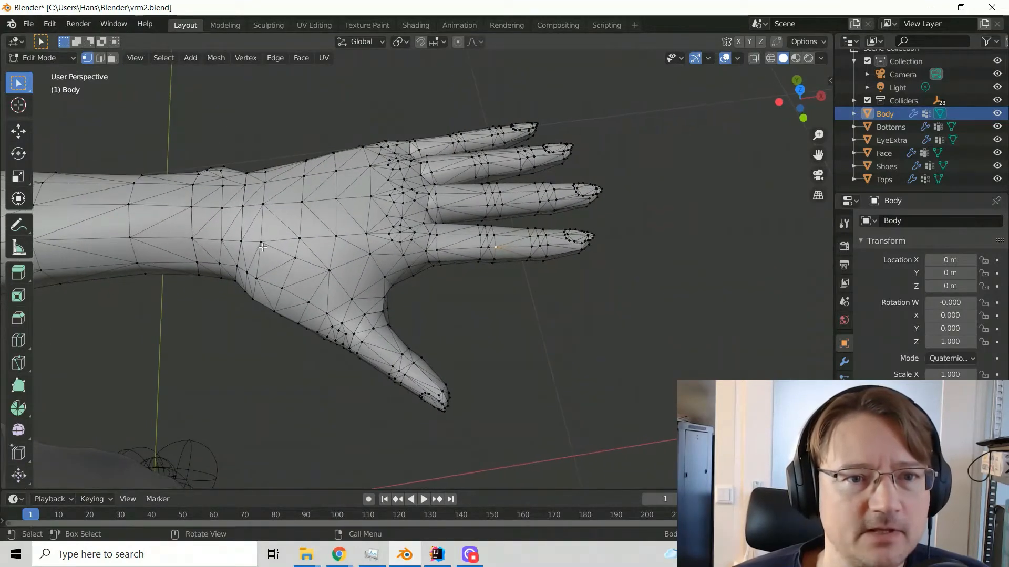
{"action": "key", "text": "b"}
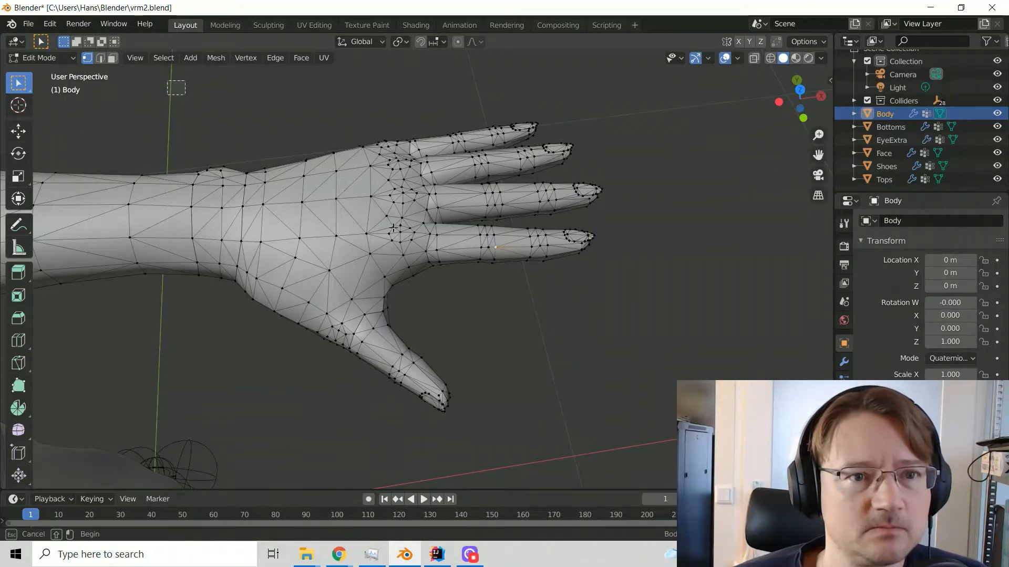
{"action": "left_click_drag", "start_coordinate": [176, 87], "coordinate": [674, 462]}
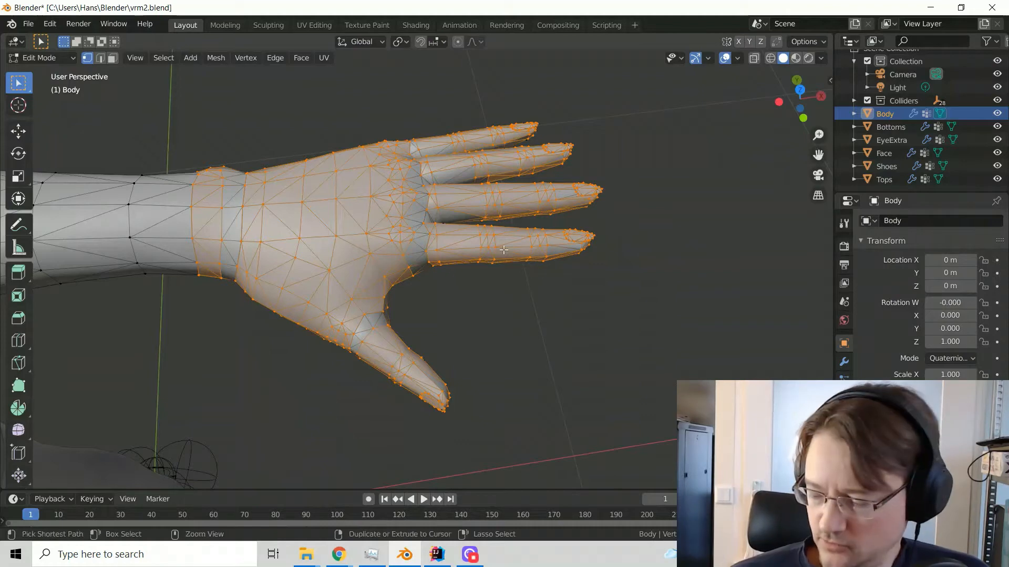
{"action": "key", "text": "ctrl+KP_Add"}
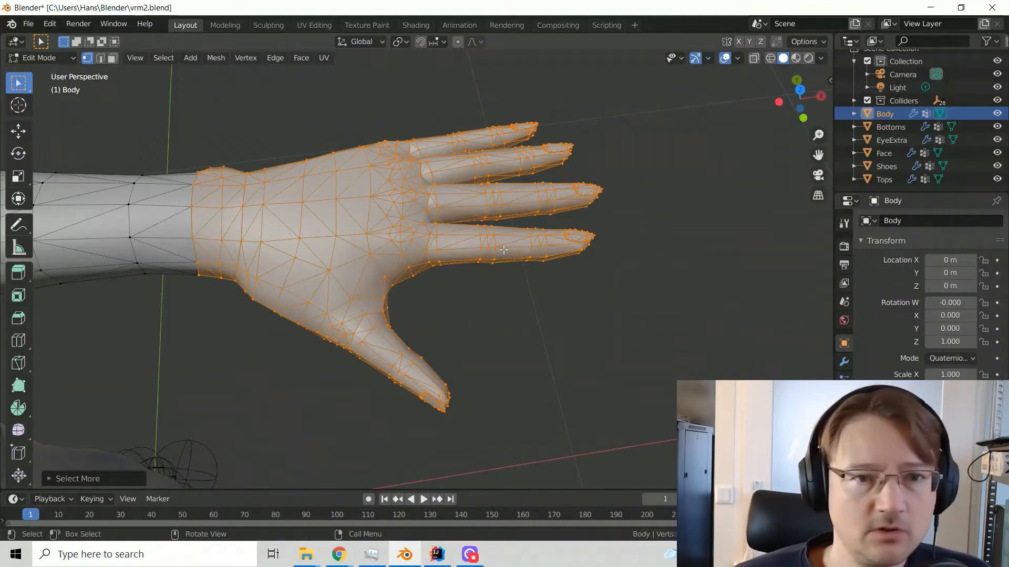
Select the hand's palm-side vertices from the wrist to the fingertips, expand them with Select More, and select the vertices on the back
{"action": "key", "text": "ctrl+KP_7"}
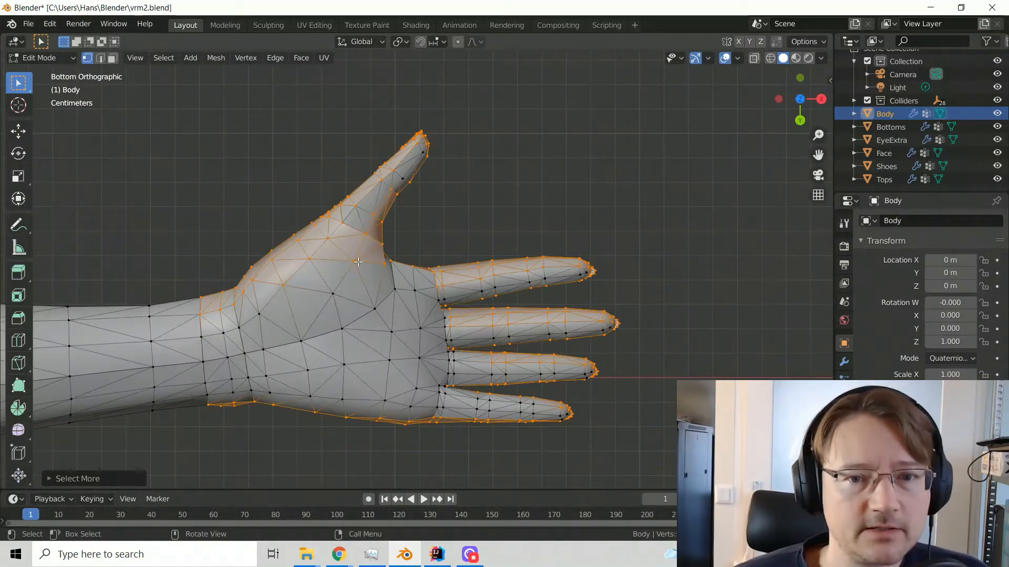
{"action": "left_click_drag", "start_coordinate": [178, 111], "coordinate": [689, 472]}
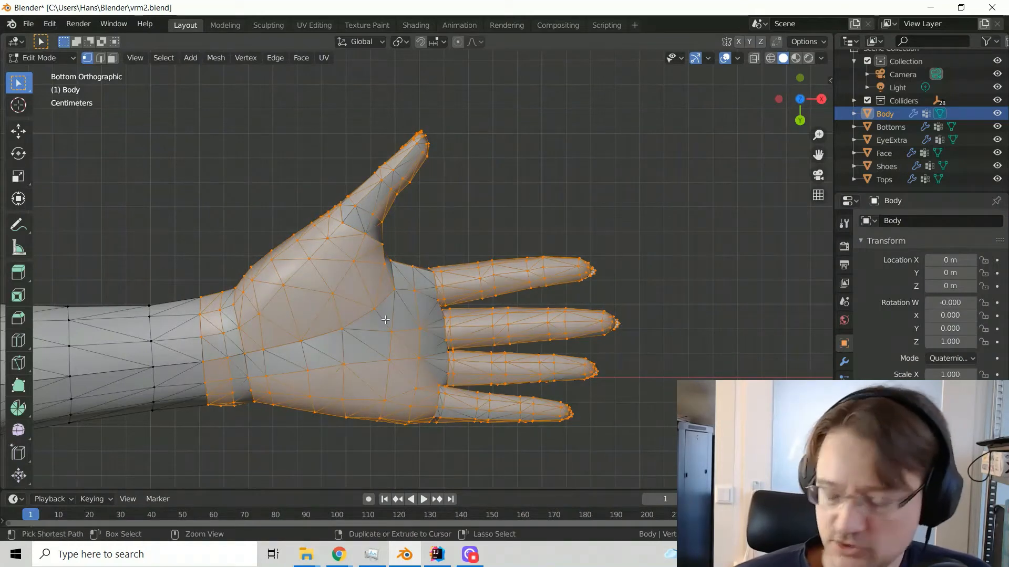
{"action": "key", "text": "ctrl+KP_Add"}
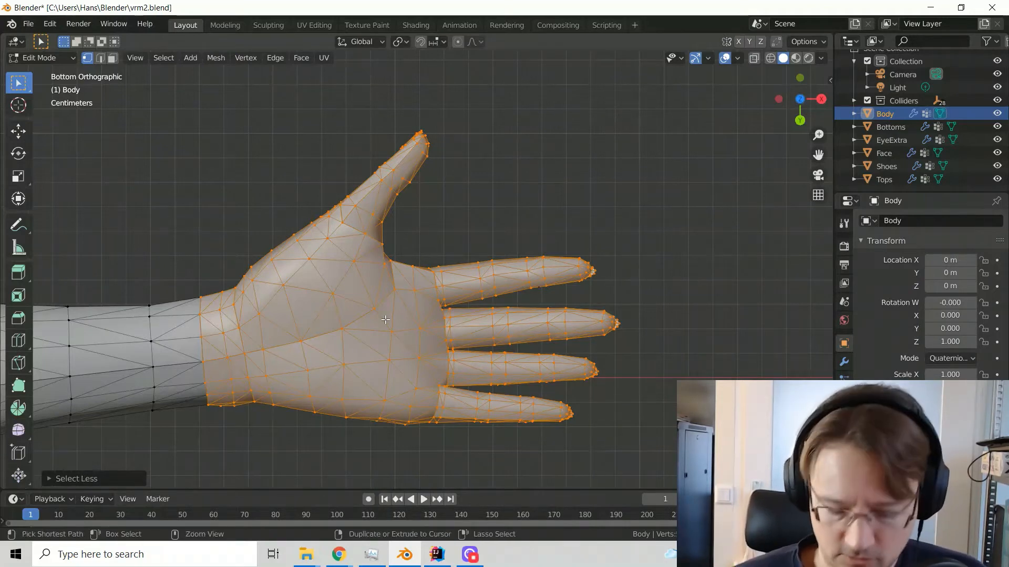
{"action": "key", "text": "ctrl+z"}
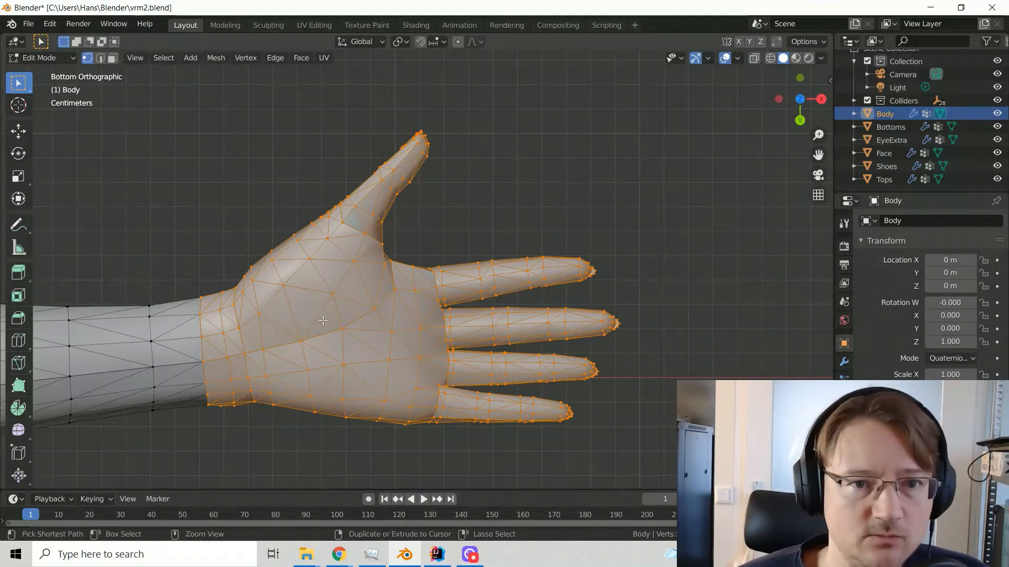
{"action": "key", "text": "ctrl+KP_Add"}
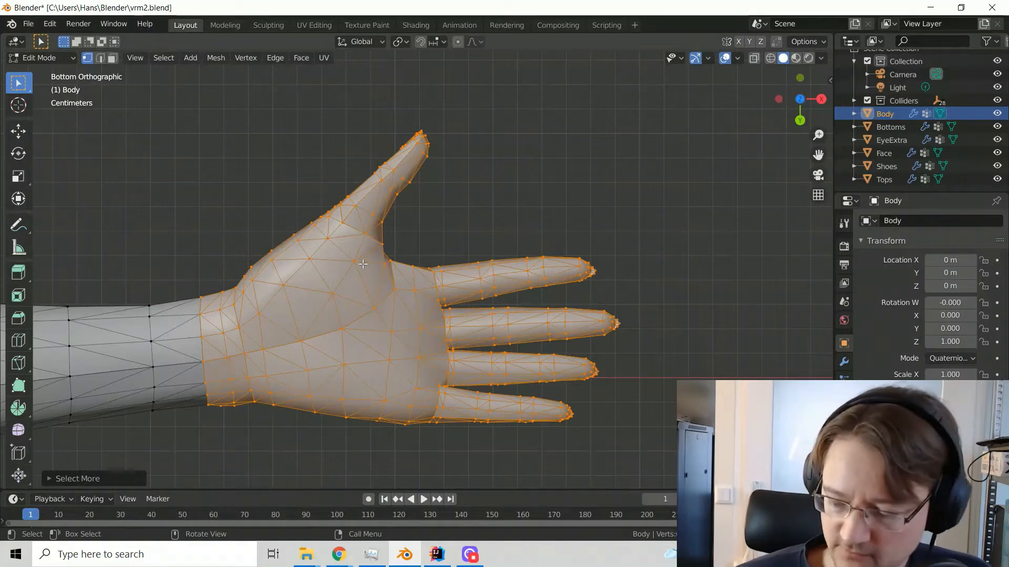
{"action": "key", "text": "KP_7"}
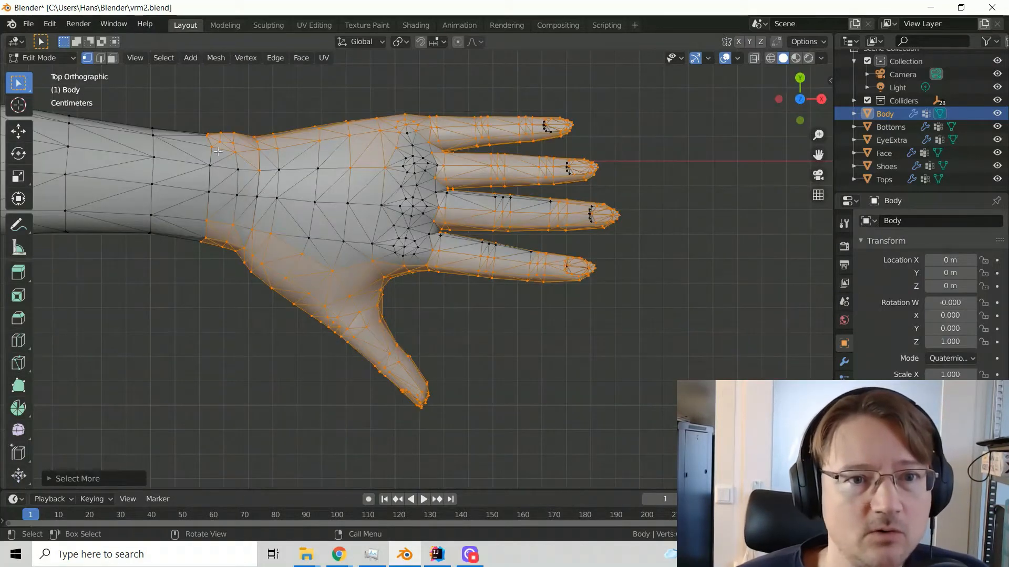
{"action": "left_click_drag", "start_coordinate": [193, 95], "coordinate": [623, 347]}
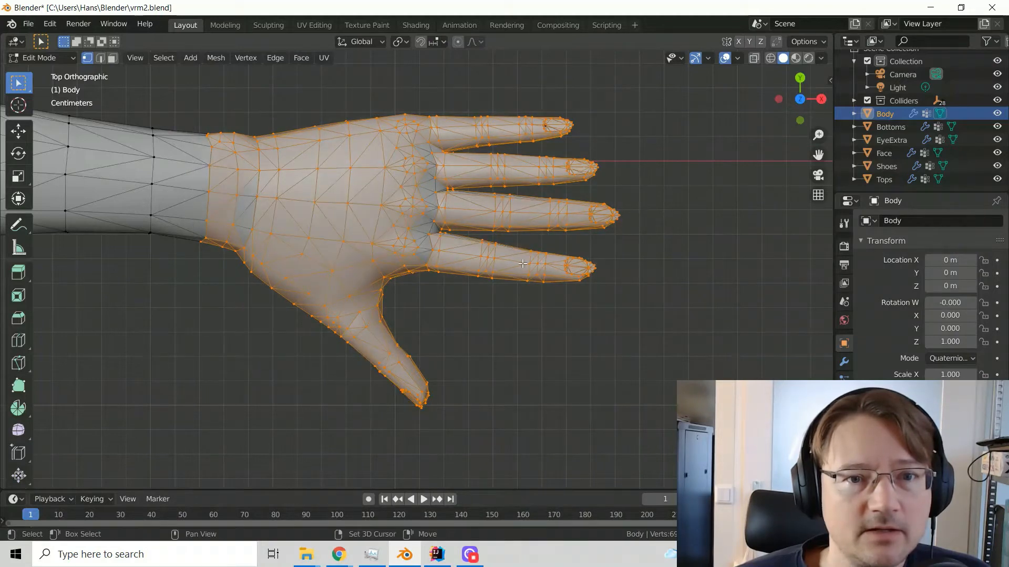
Expand the hand selection with Select More and duplicate the selected geometry in place
{"action": "key", "text": "ctrl+KP_Add"}
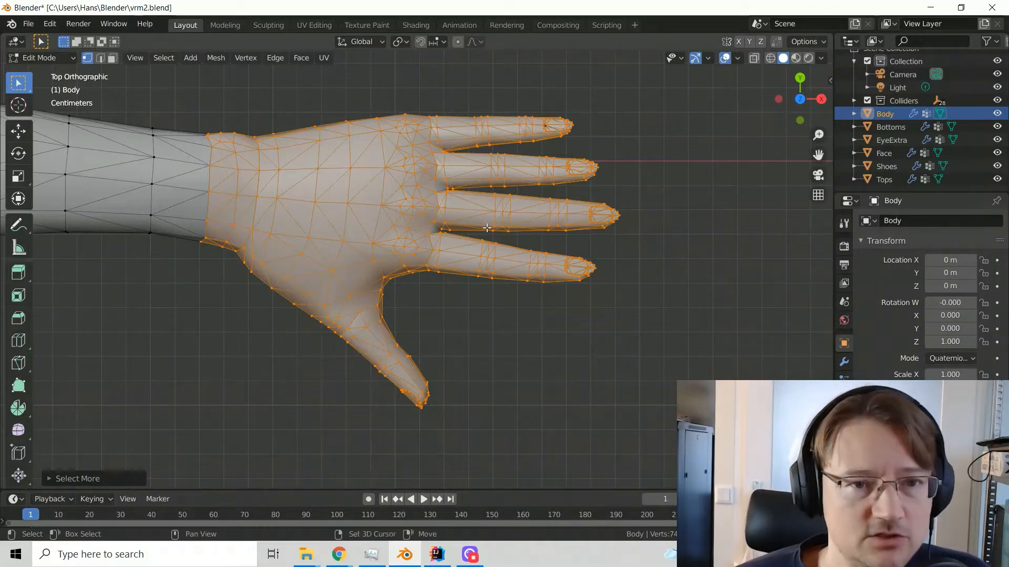
{"action": "key", "text": "g"}
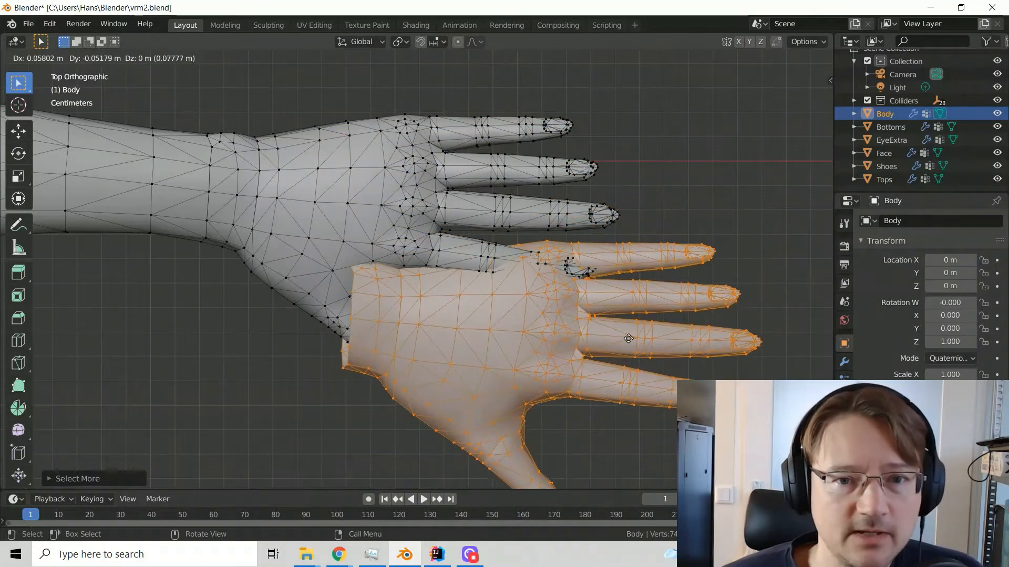
{"action": "key", "text": "Escape"}
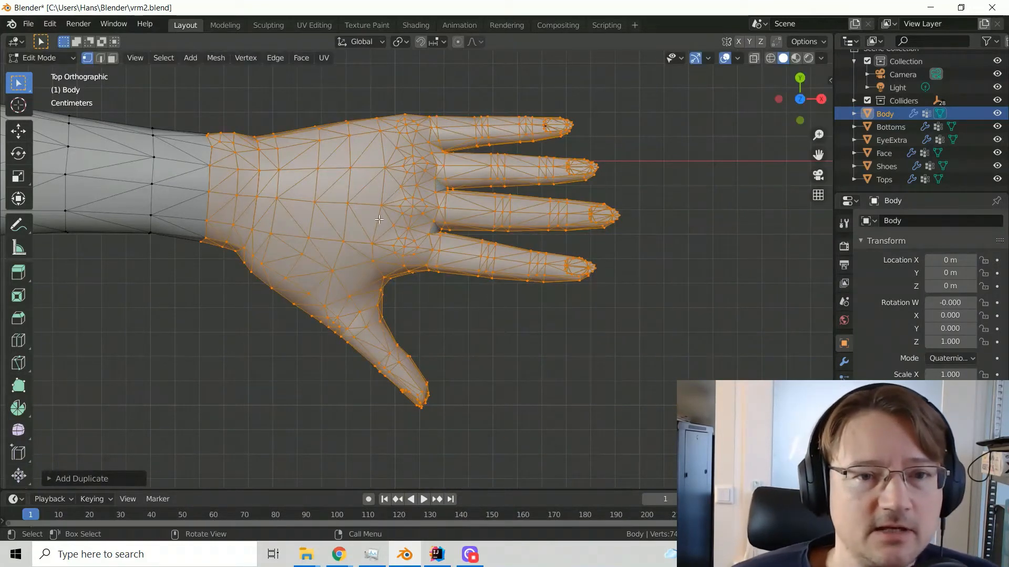
Separate the duplicated hand selection into its own object and return to Object Mode
{"action": "right_click", "coordinate": [345, 201]}
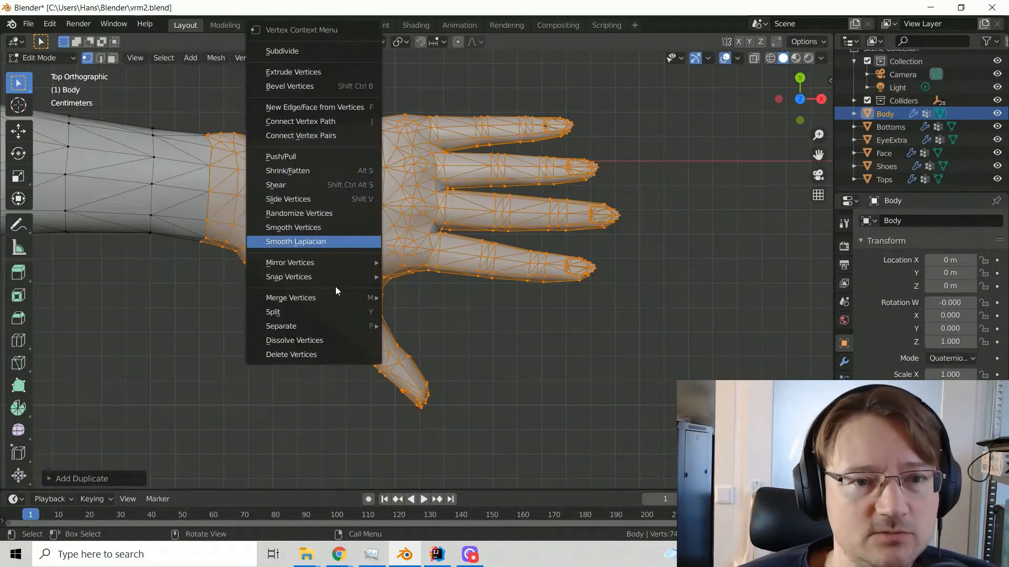
{"action": "mouse_move", "coordinate": [316, 326]}
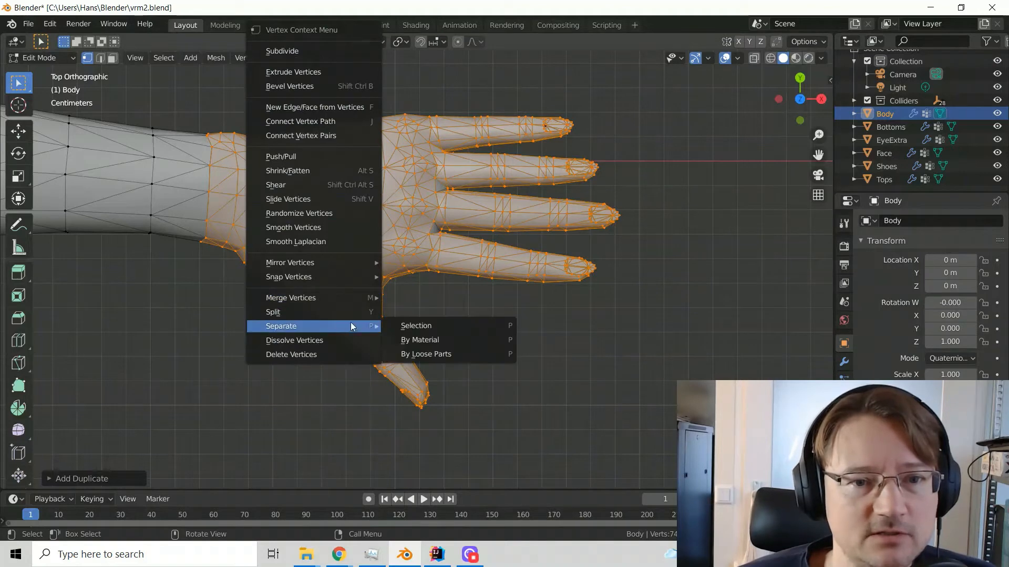
{"action": "left_click", "coordinate": [406, 326]}
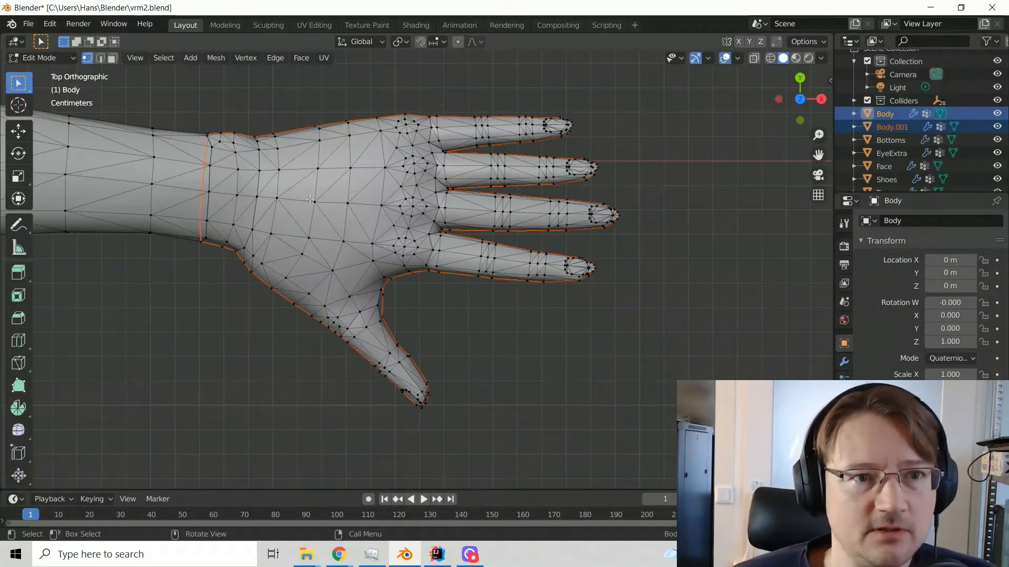
{"action": "key", "text": "Tab"}
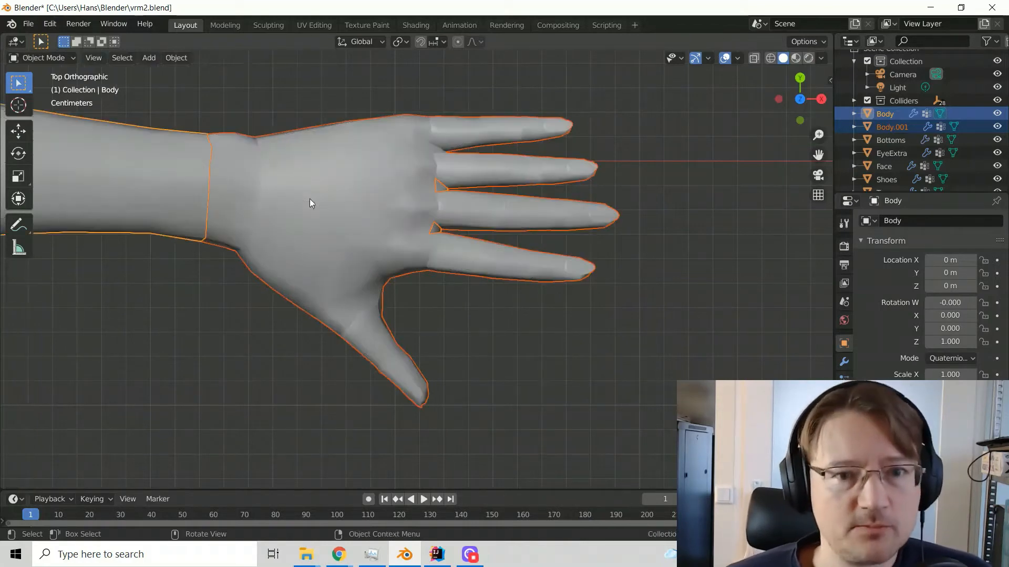
Move the separated hand clear of the arm to about X 0.239 m, Y -0.109 m, and delete the original Body mesh
{"action": "left_click", "coordinate": [335, 210]}
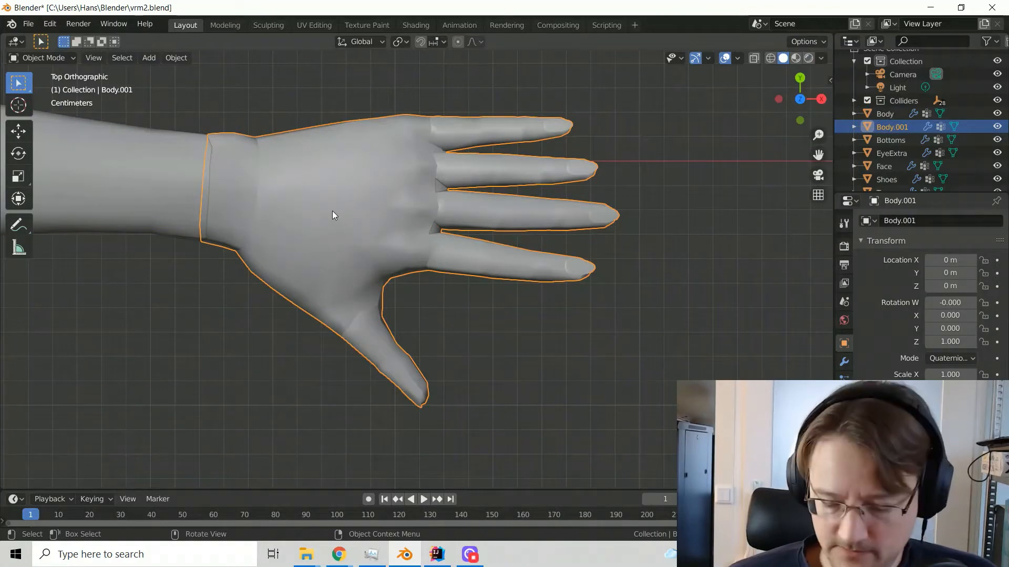
{"action": "key", "text": "g"}
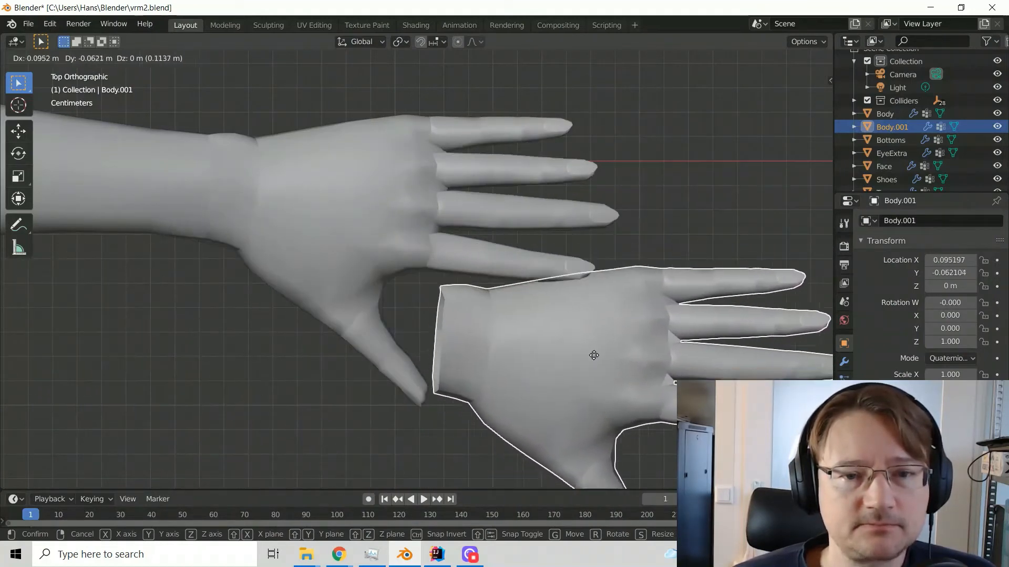
{"action": "left_click", "coordinate": [602, 409]}
{"action": "scroll", "coordinate": [498, 424], "scroll_direction": "down", "scroll_amount": 6}
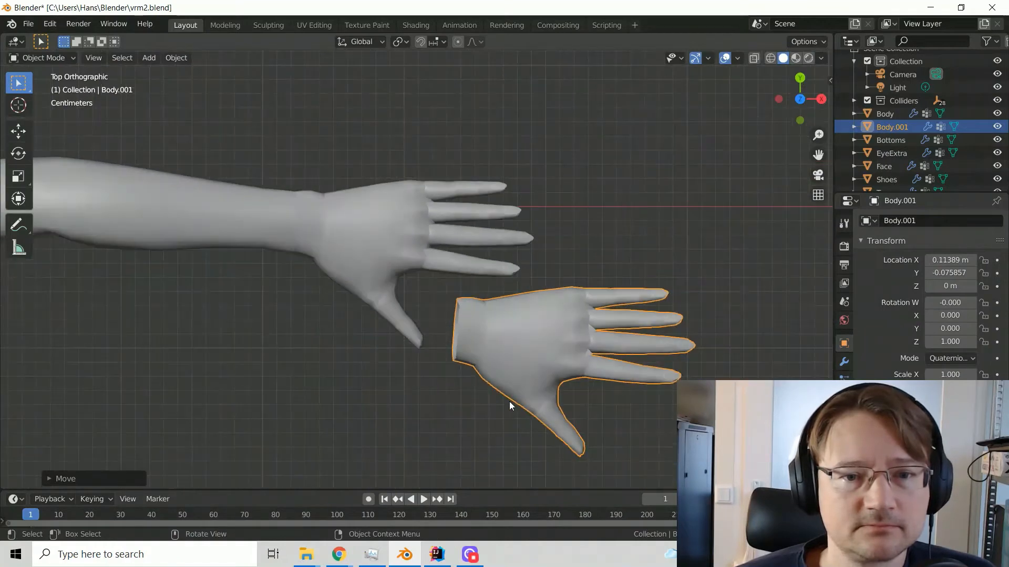
{"action": "mouse_move", "coordinate": [491, 328]}
{"action": "middle_mouse_down"}
{"action": "mouse_move", "coordinate": [540, 269]}
{"action": "mouse_move", "coordinate": [550, 223]}
{"action": "mouse_move", "coordinate": [520, 206]}
{"action": "mouse_move", "coordinate": [482, 265]}
{"action": "mouse_move", "coordinate": [484, 299]}
{"action": "mouse_move", "coordinate": [343, 212]}
{"action": "mouse_move", "coordinate": [370, 203]}
{"action": "mouse_move", "coordinate": [383, 259]}
{"action": "mouse_move", "coordinate": [507, 238]}
{"action": "mouse_move", "coordinate": [512, 281]}
{"action": "mouse_move", "coordinate": [493, 295]}
{"action": "mouse_move", "coordinate": [487, 335]}
{"action": "mouse_move", "coordinate": [488, 326]}
{"action": "middle_mouse_up"}
{"action": "key", "text": "g"}
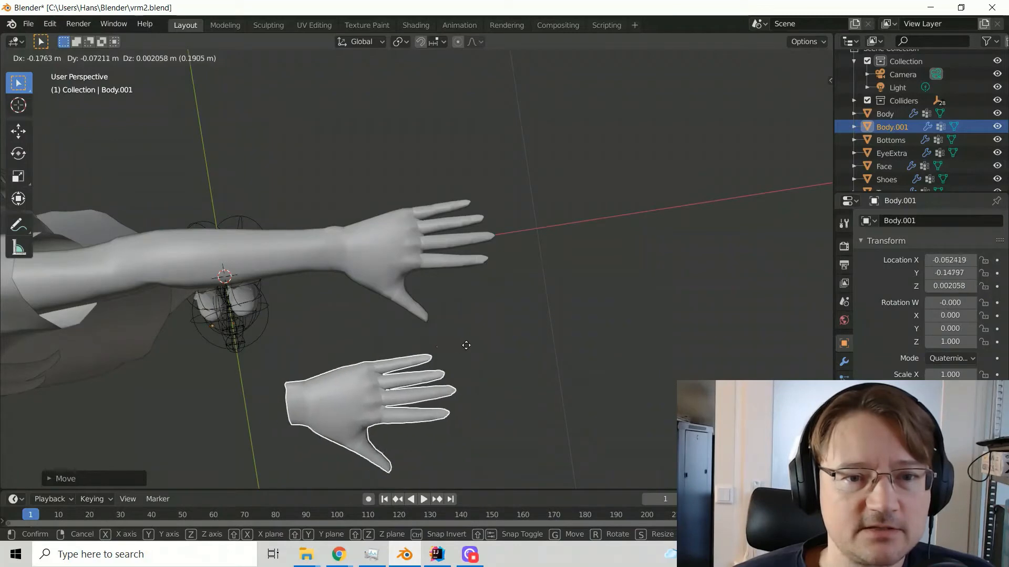
{"action": "left_click", "coordinate": [550, 319]}
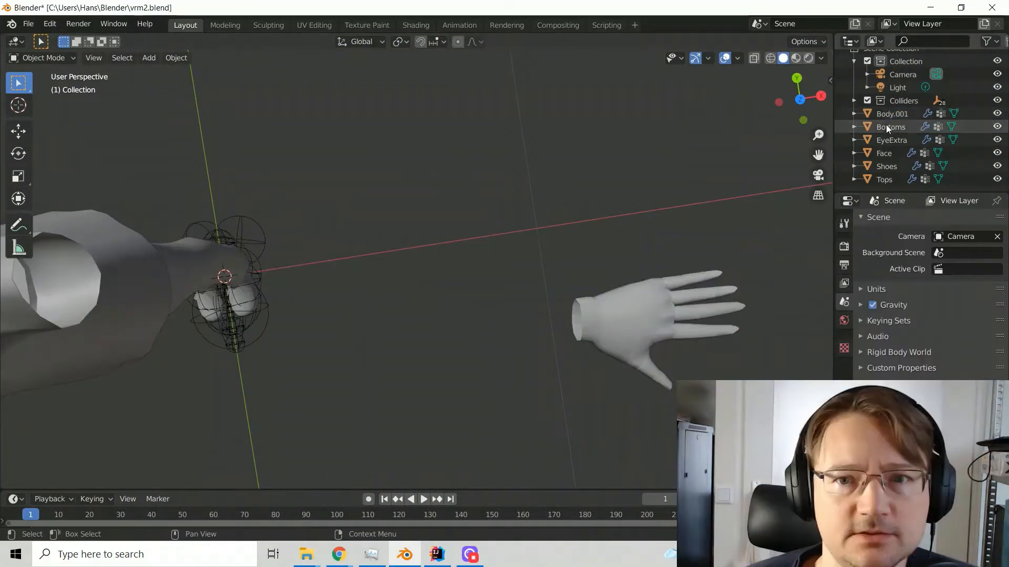
Delete the Bottoms and EyeExtra meshes
{"action": "left_click", "coordinate": [887, 127]}
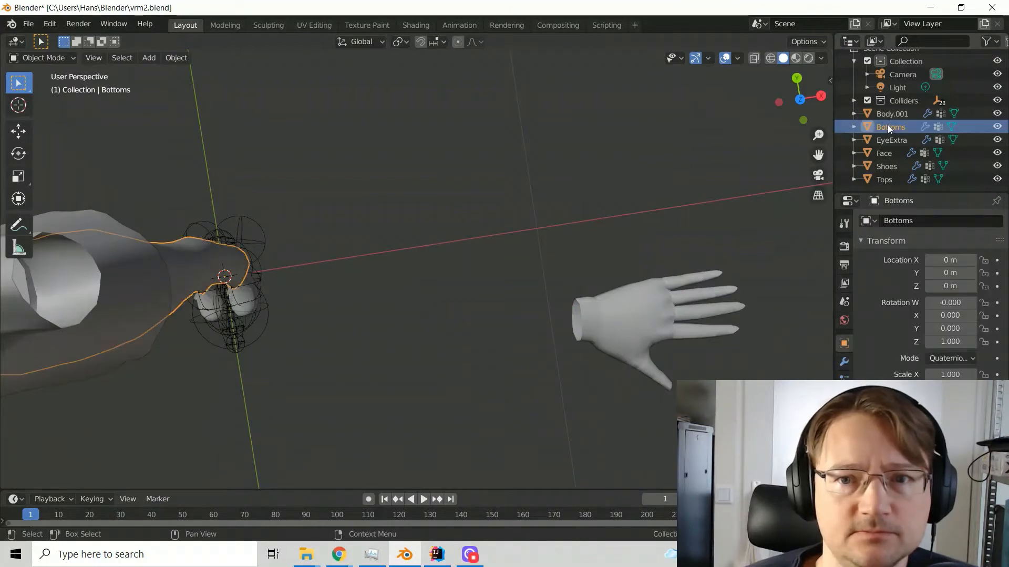
{"action": "right_click", "coordinate": [887, 126]}
{"action": "left_click", "coordinate": [852, 126]}
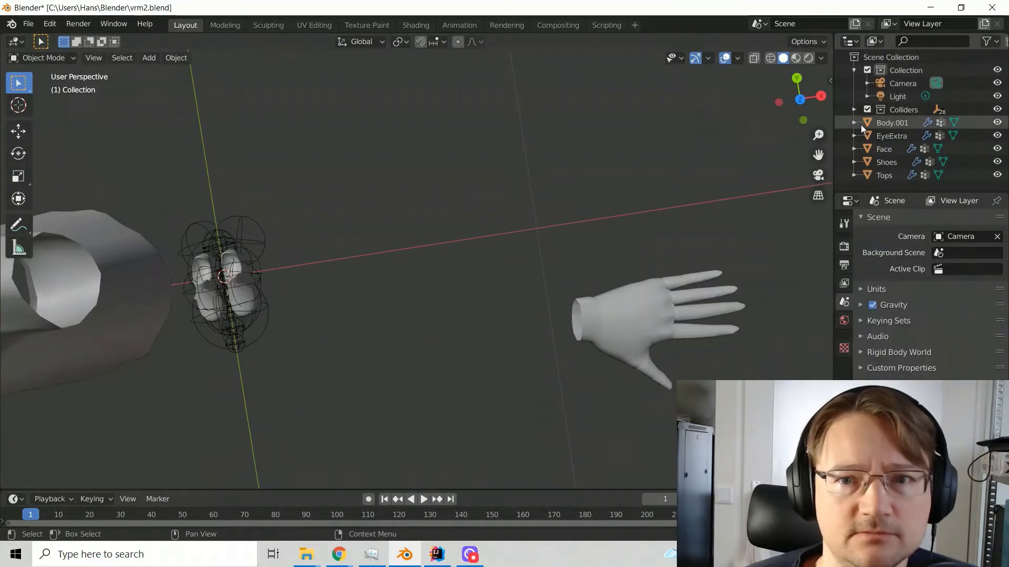
{"action": "left_click", "coordinate": [881, 132]}
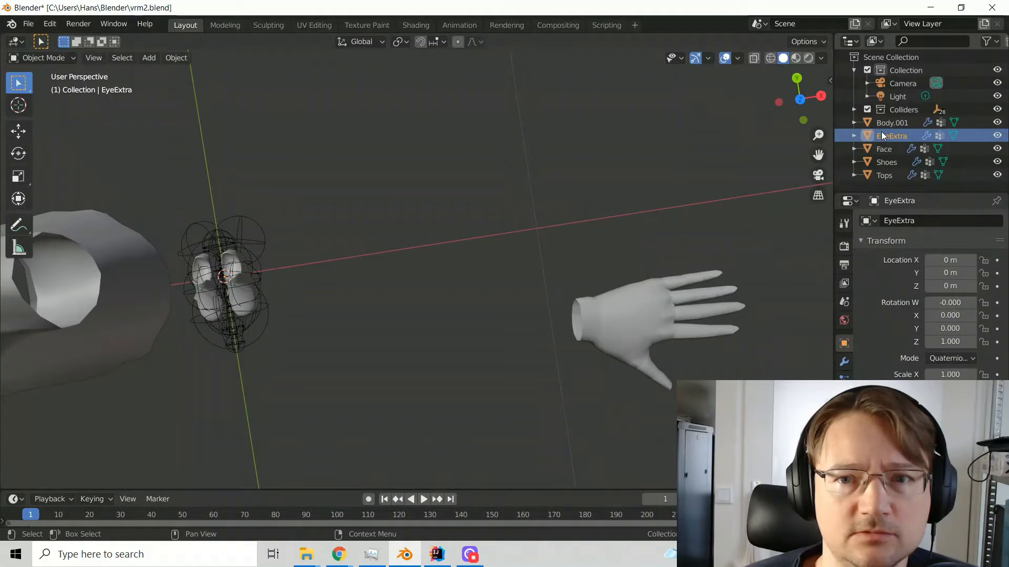
{"action": "right_click", "coordinate": [884, 133]}
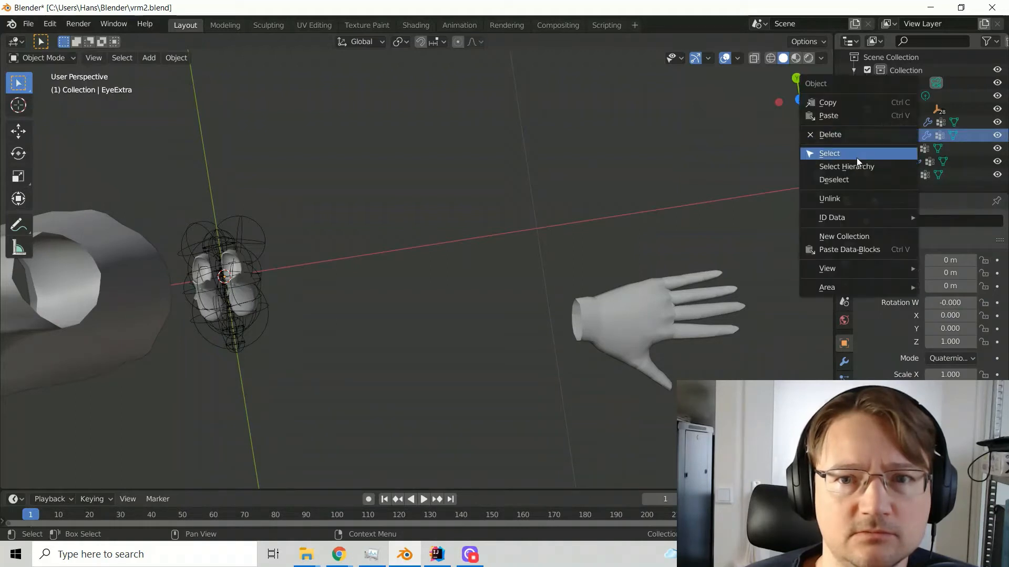
{"action": "left_click", "coordinate": [855, 135]}
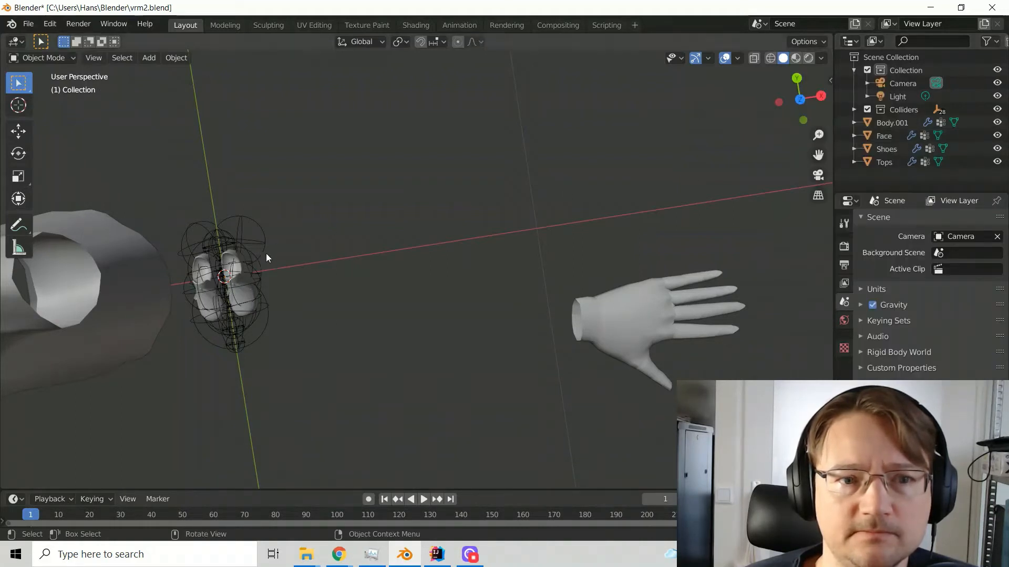
Delete the Tops mesh, the shoes and all the collider objects around them
{"action": "left_click", "coordinate": [109, 308]}
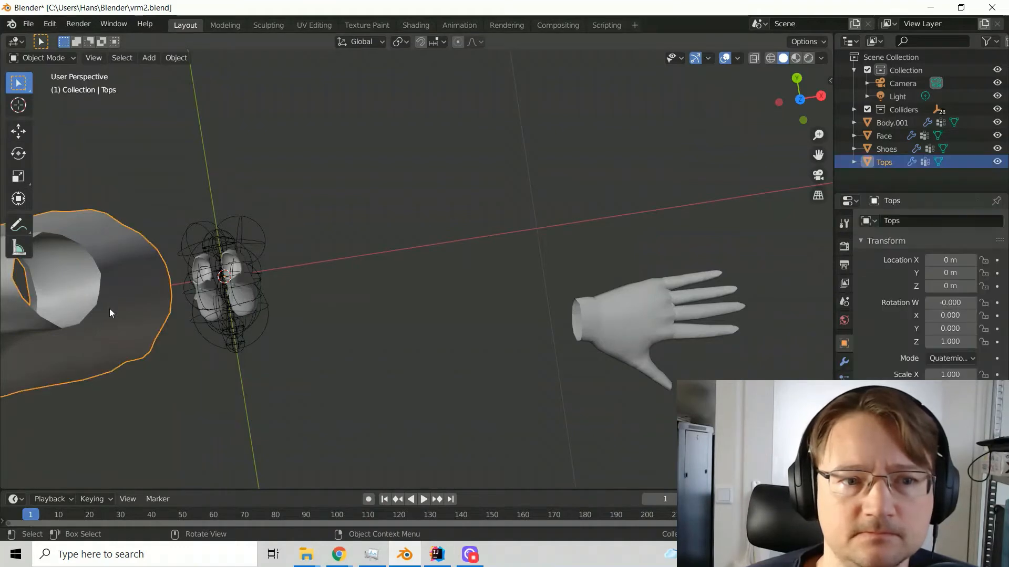
{"action": "key", "text": "Delete"}
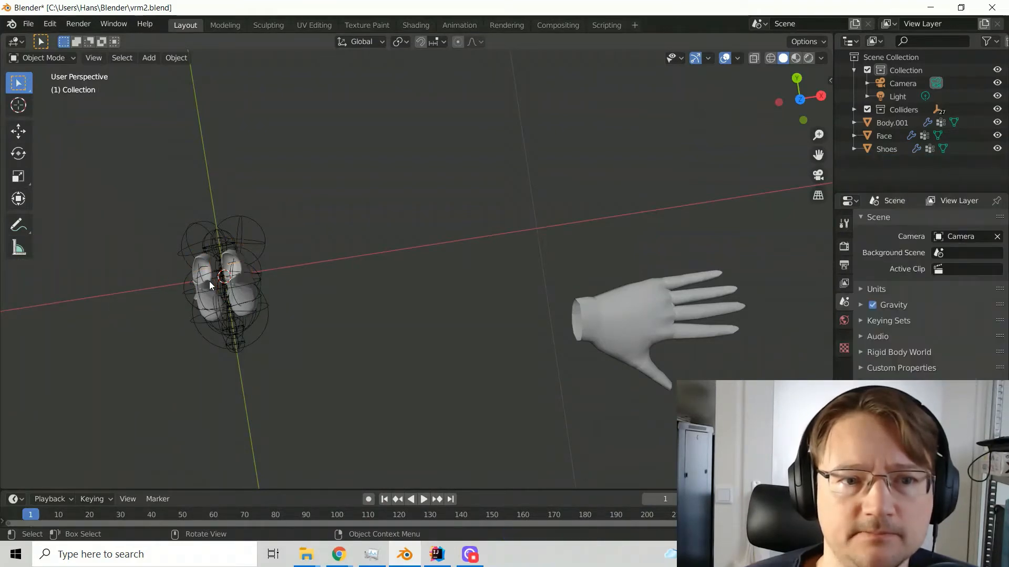
{"action": "left_click", "coordinate": [209, 281]}
{"action": "left_click_drag", "start_coordinate": [177, 234], "coordinate": [286, 361]}
{"action": "key", "text": "Delete"}
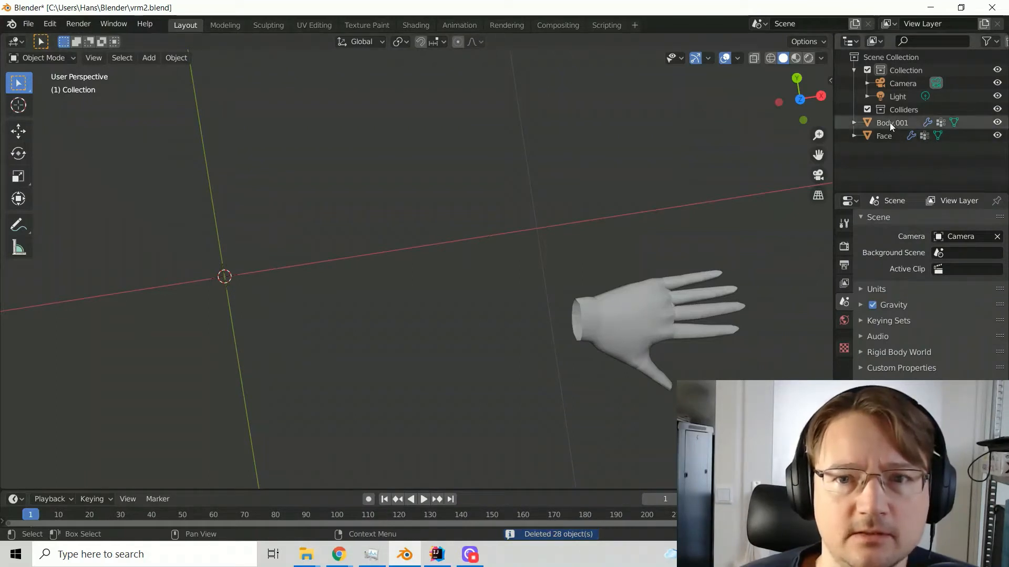
Move the hand next to the world origin, to a location of about X -0.048 m, Y -0.021 m
{"action": "left_click", "coordinate": [637, 328]}
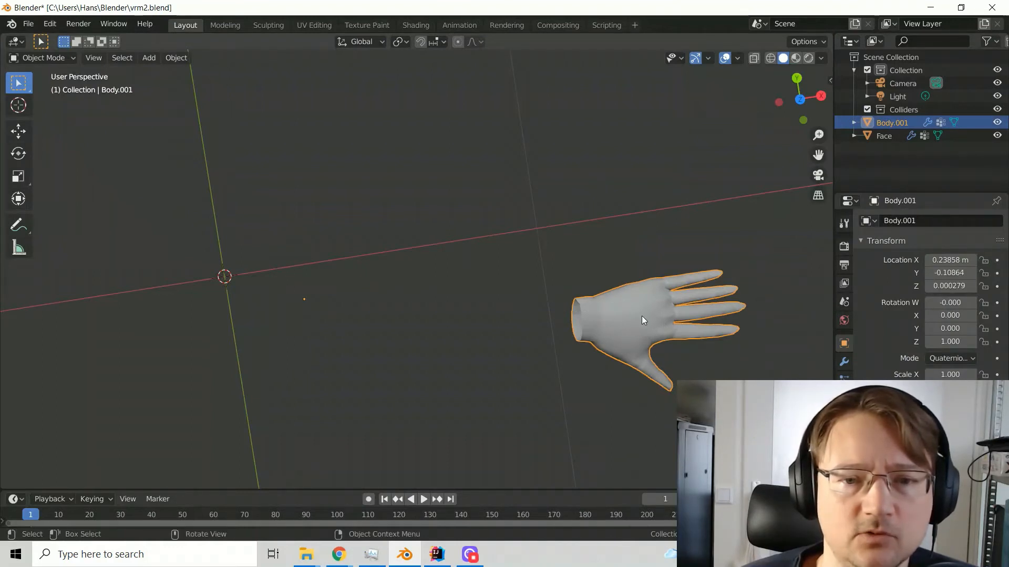
{"action": "key", "text": "g"}
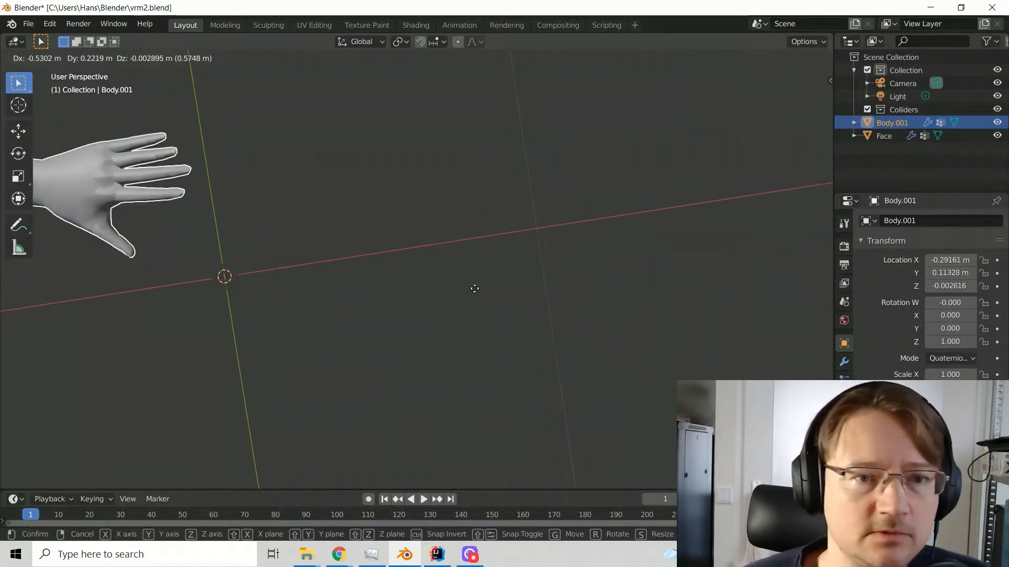
{"action": "left_click", "coordinate": [535, 316]}
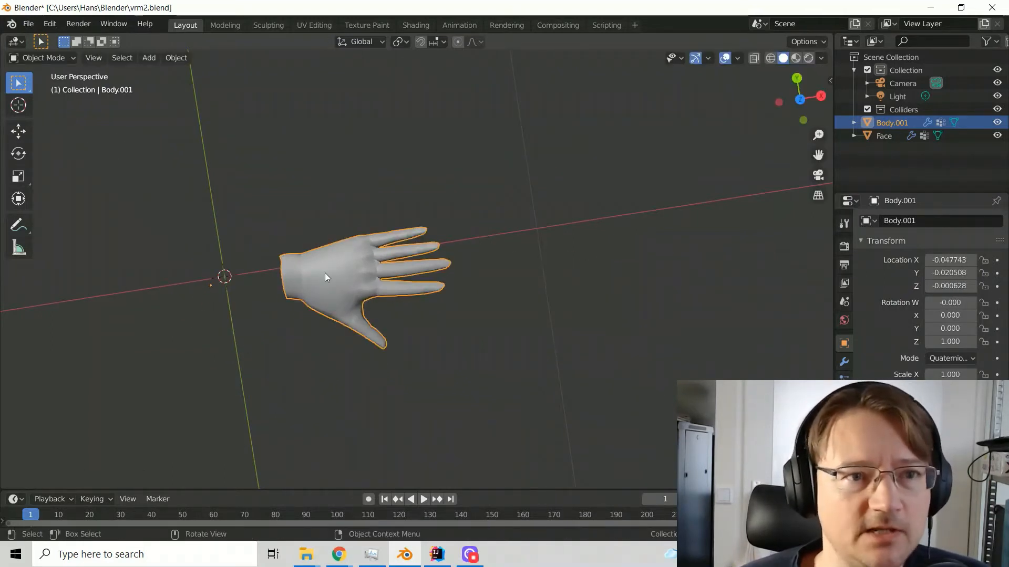
Delete the leftover Face mesh above the hand
{"action": "key", "text": "Tab"}
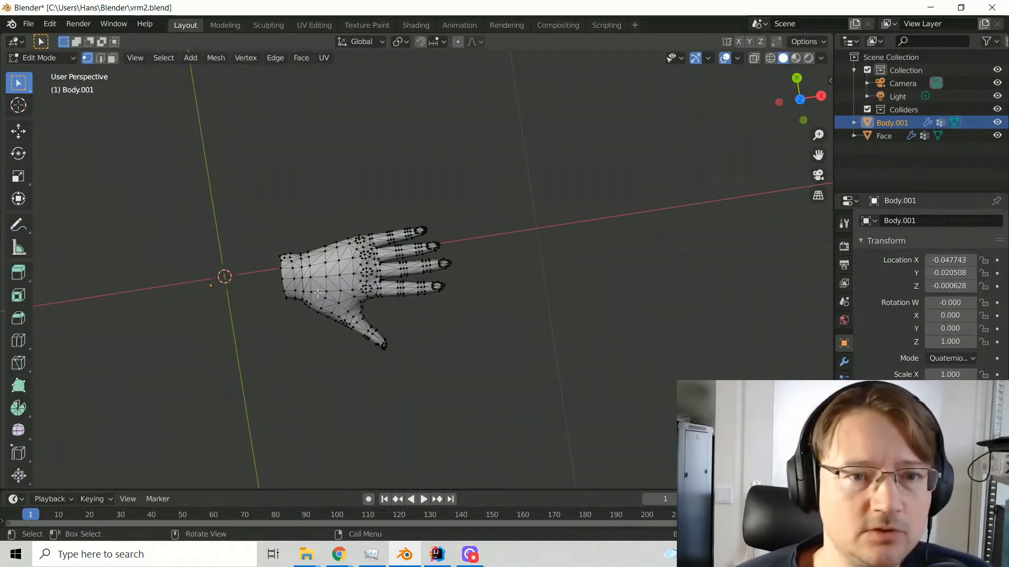
{"action": "middle_click_drag", "start_coordinate": [318, 293], "coordinate": [467, 409]}
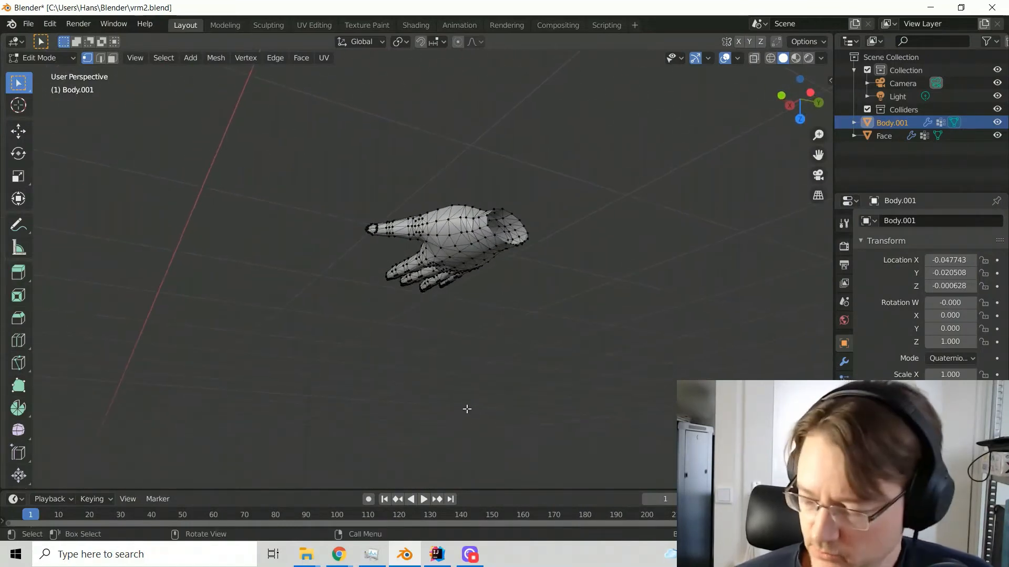
{"action": "key", "text": "KP_1"}
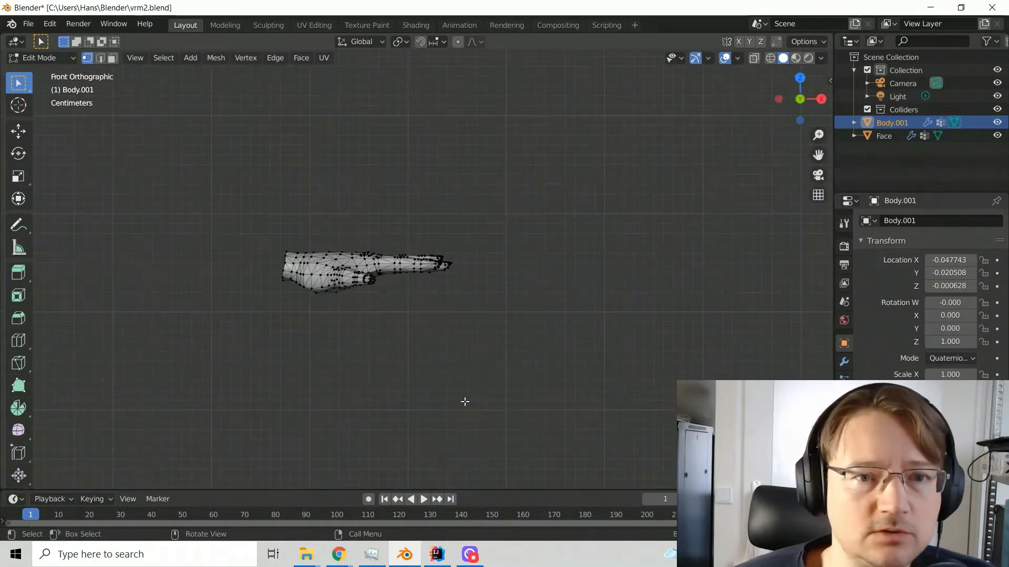
{"action": "key", "text": "KP_3"}
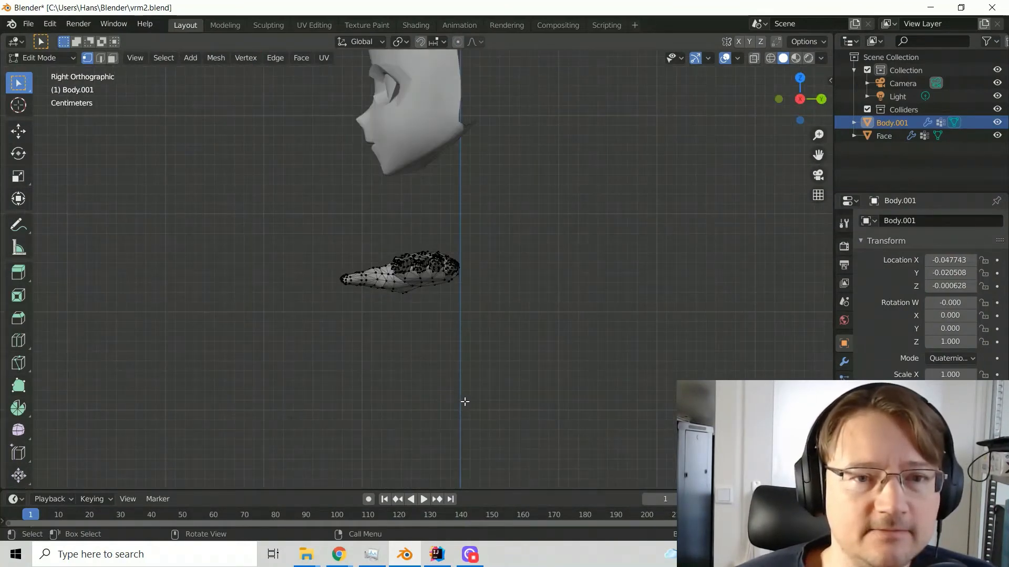
{"action": "key", "text": "KP_1"}
{"action": "key", "text": "KP_3"}
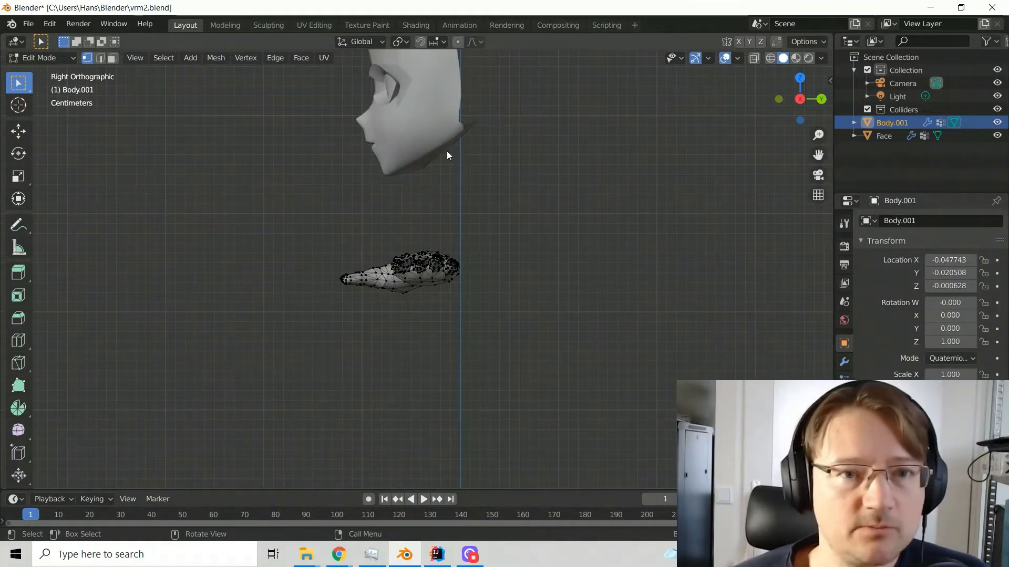
{"action": "key", "text": "Tab"}
{"action": "left_click", "coordinate": [430, 133]}
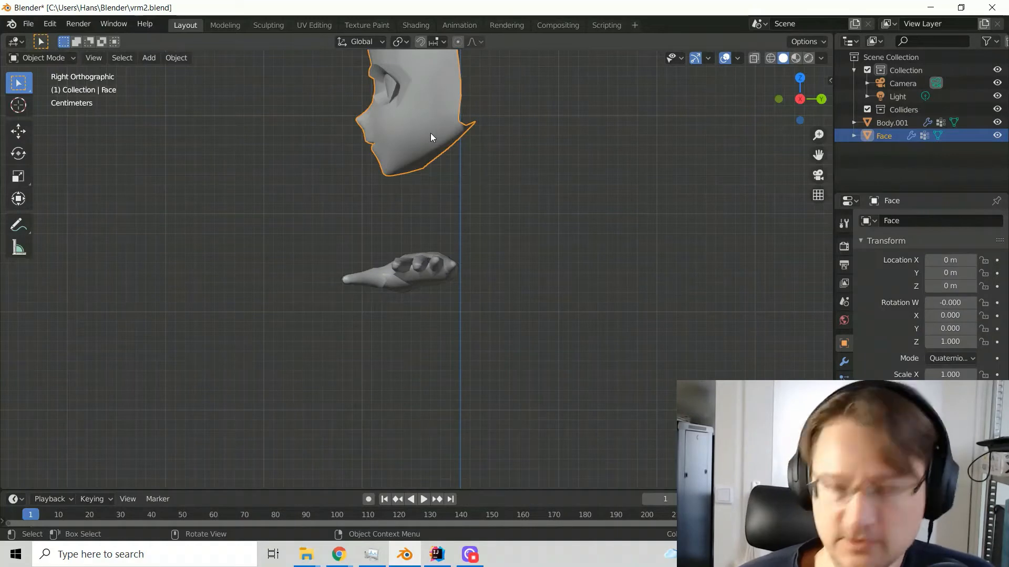
{"action": "key", "text": "Delete"}
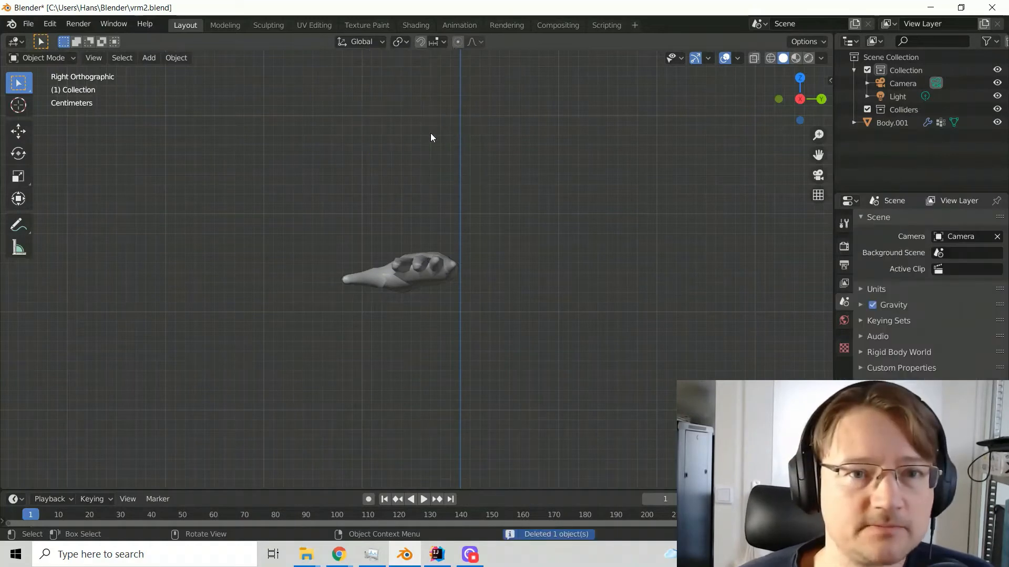
Open the hand mesh for editing in Edit Mode with edge selection active, facing the open wrist end
{"action": "left_click", "coordinate": [418, 269]}
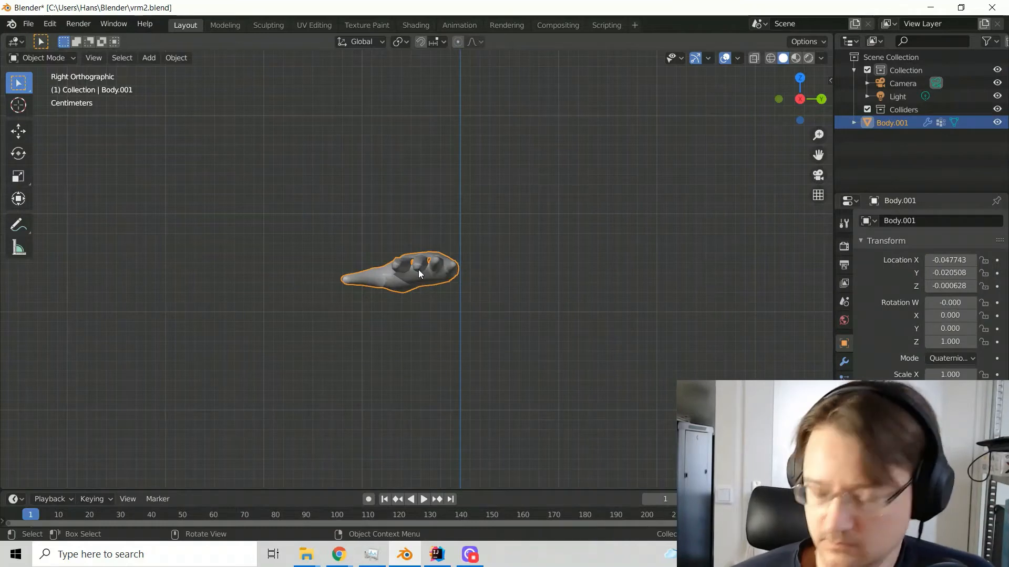
{"action": "key", "text": "KP_1"}
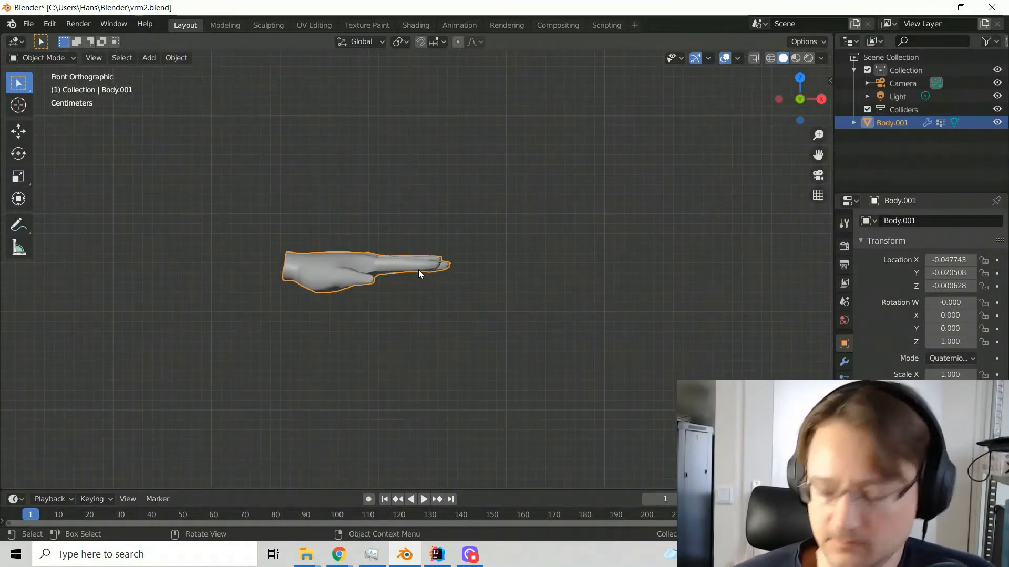
{"action": "key", "text": "ctrl+KP_1"}
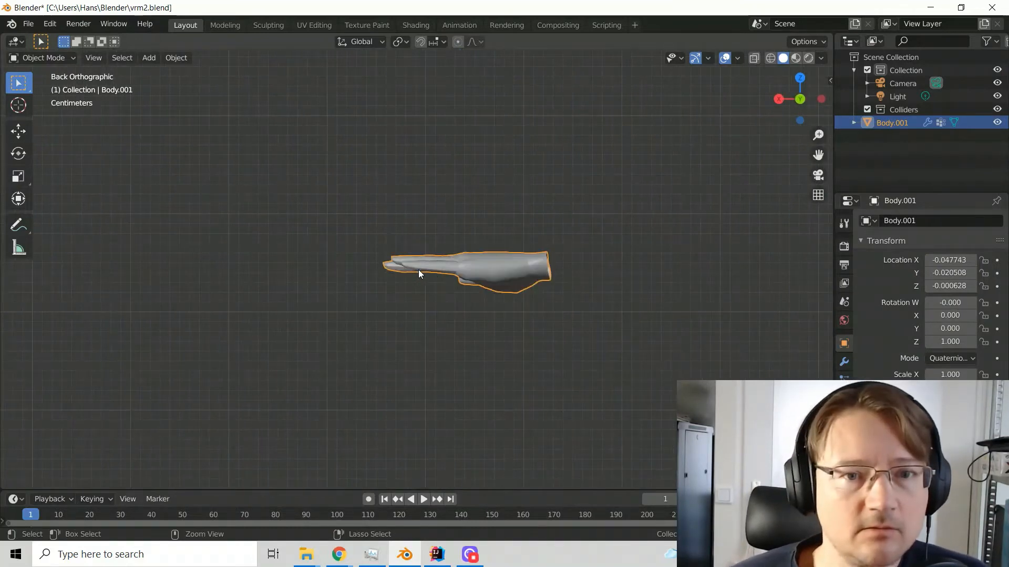
{"action": "key", "text": "ctrl+KP_3"}
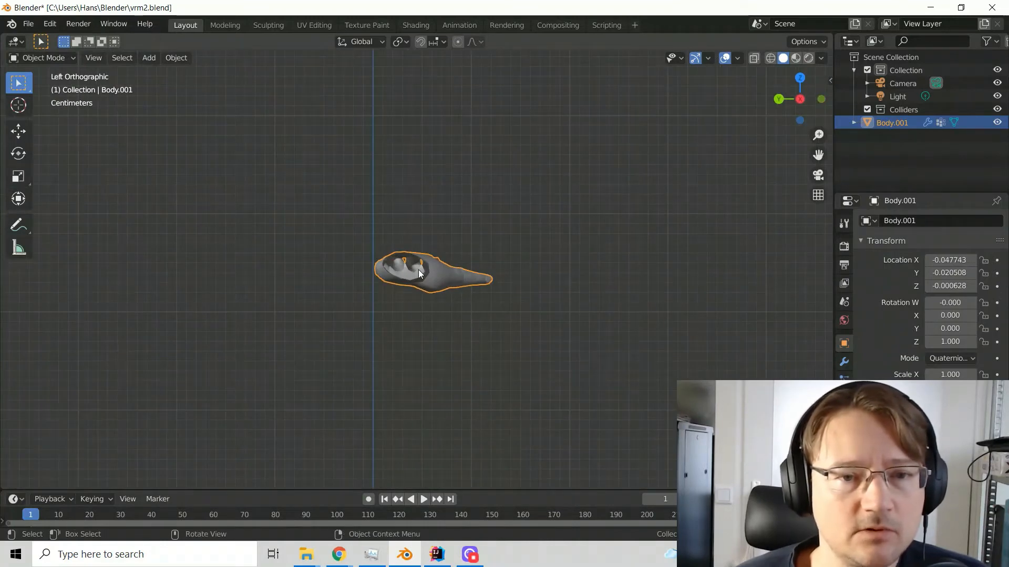
{"action": "scroll", "coordinate": [418, 269], "scroll_direction": "up", "scroll_amount": 6}
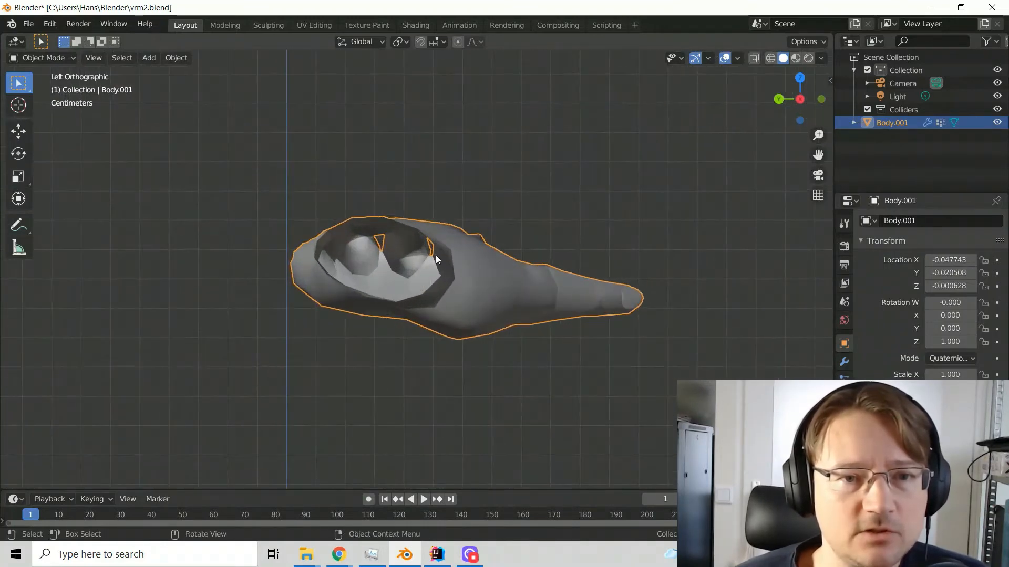
{"action": "left_click", "coordinate": [445, 186]}
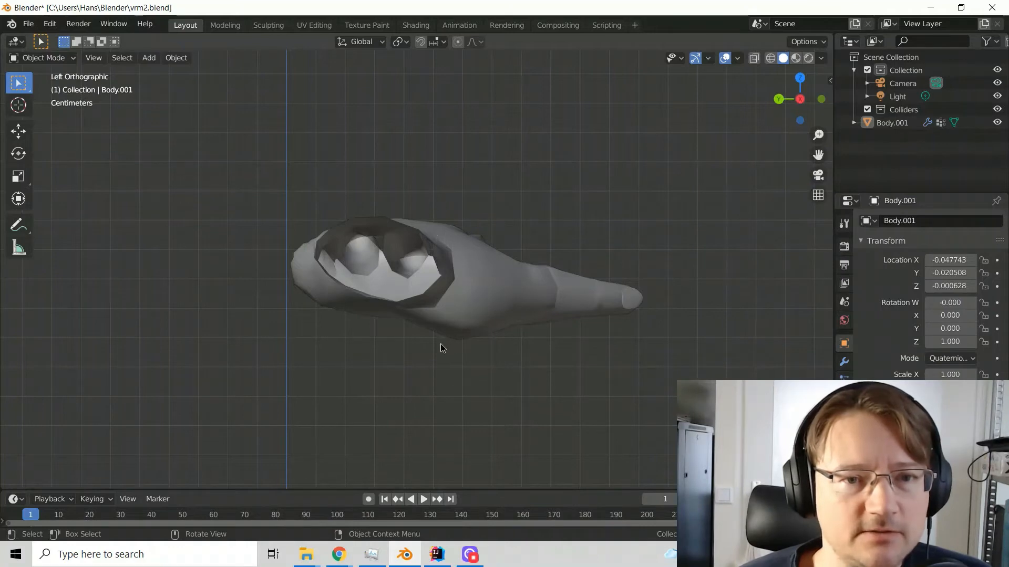
{"action": "middle_click_drag", "start_coordinate": [440, 343], "coordinate": [419, 347]}
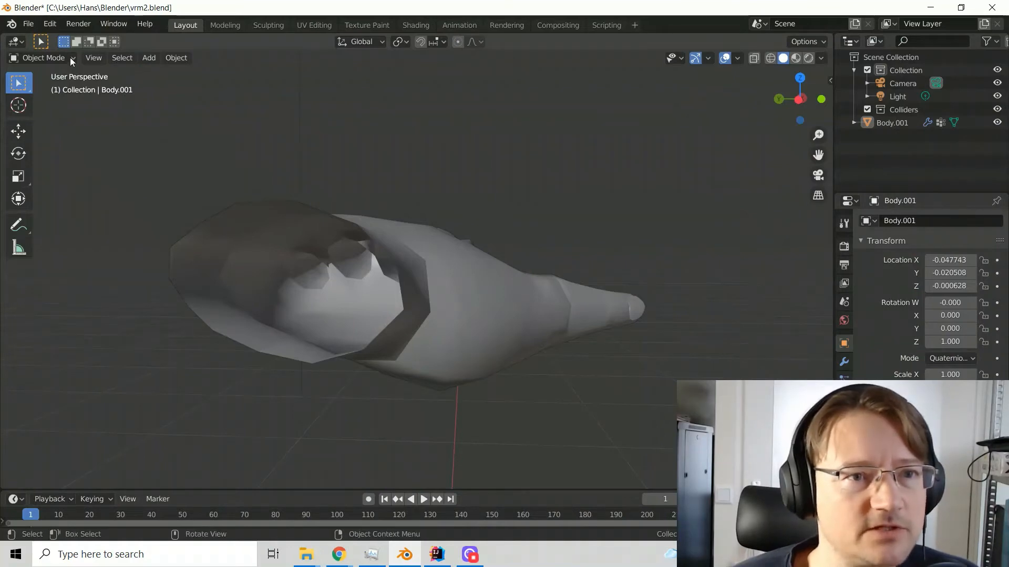
{"action": "left_click", "coordinate": [55, 58]}
{"action": "left_click", "coordinate": [52, 86]}
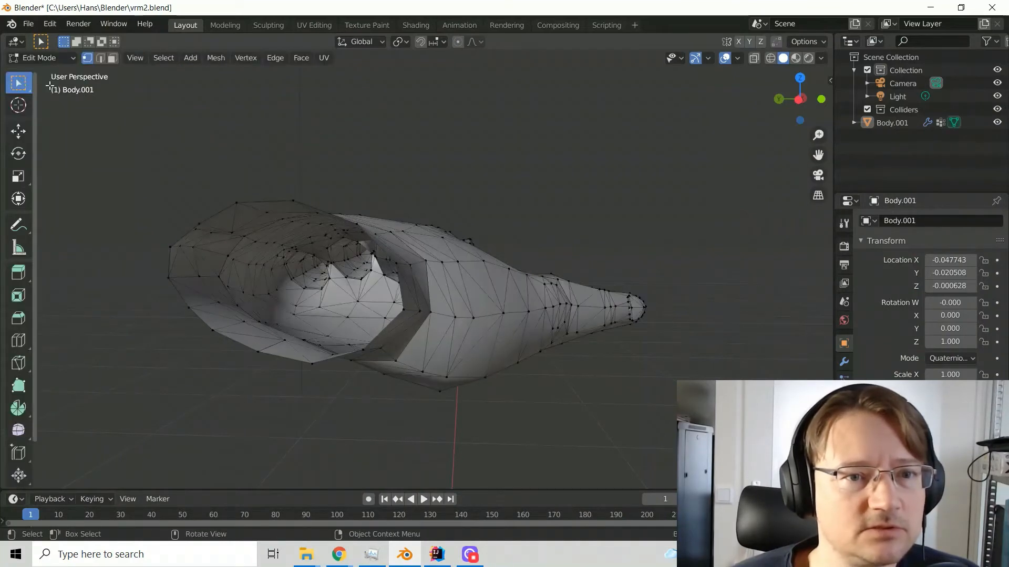
{"action": "left_click", "coordinate": [100, 58]}
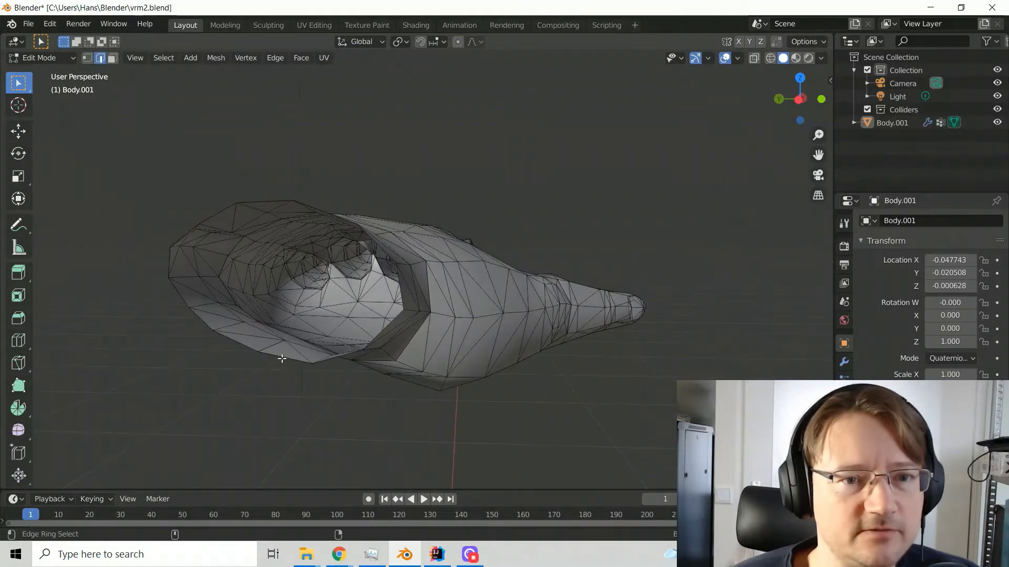
Select the boundary edge loop around the wrist opening, cap it with Convex Hull, and return to Object Mode
{"action": "left_click", "coordinate": [282, 359]}
{"action": "left_click", "coordinate": [245, 345], "text": "ctrl+alt"}
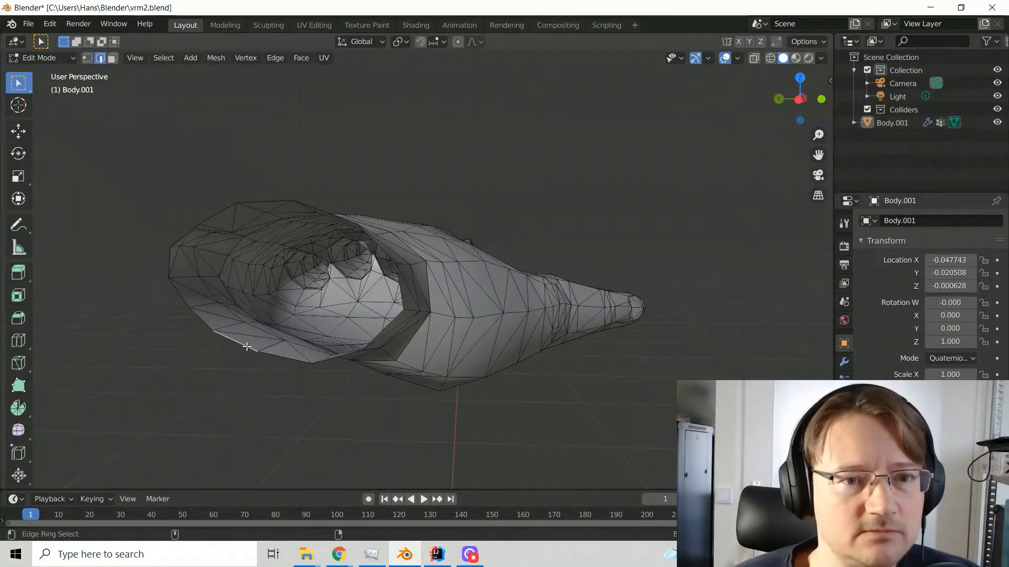
{"action": "left_click", "coordinate": [278, 357], "text": "alt"}
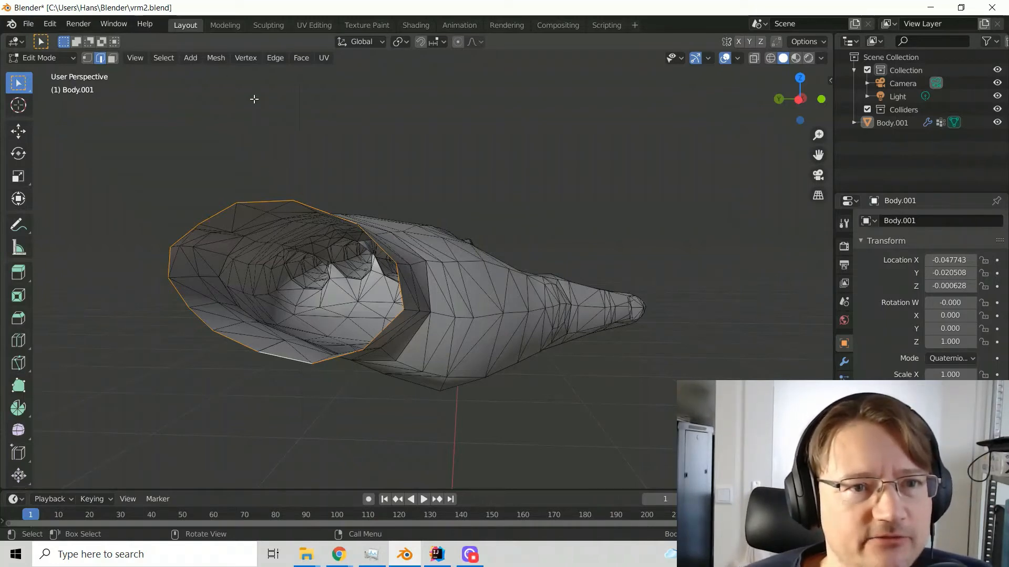
{"action": "left_click", "coordinate": [214, 59]}
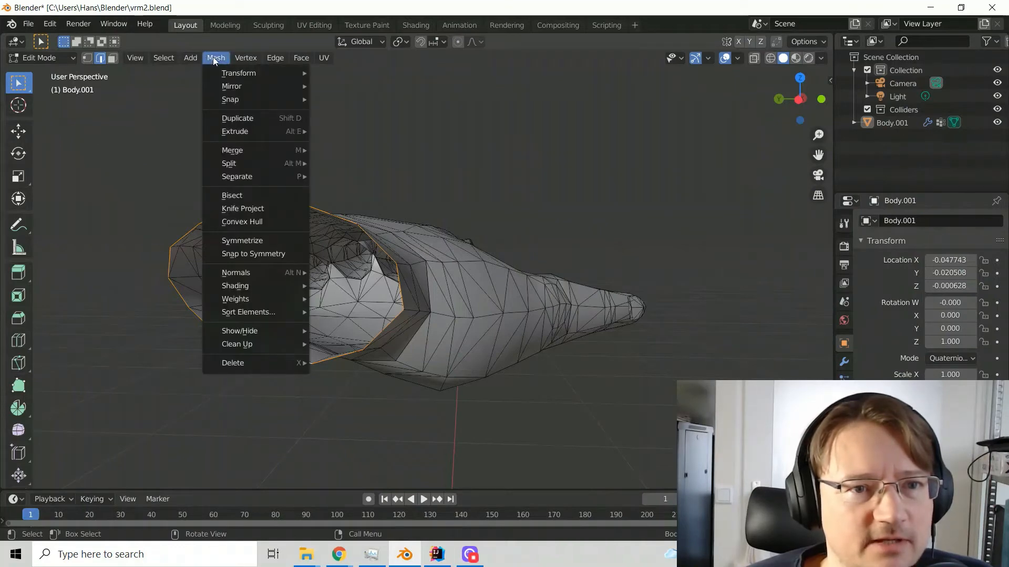
{"action": "left_click", "coordinate": [245, 221]}
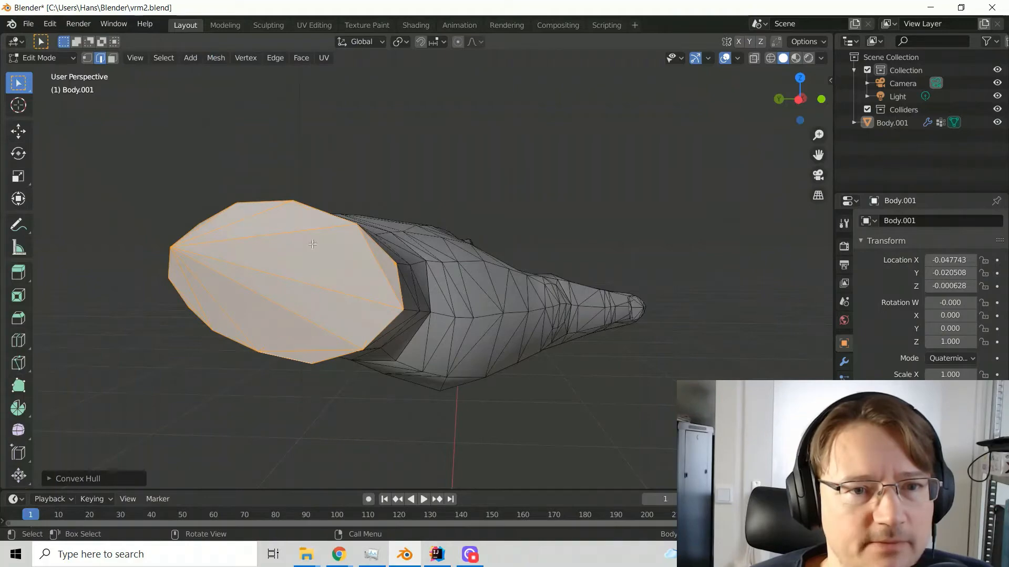
{"action": "middle_click_drag", "start_coordinate": [441, 187], "coordinate": [462, 261]}
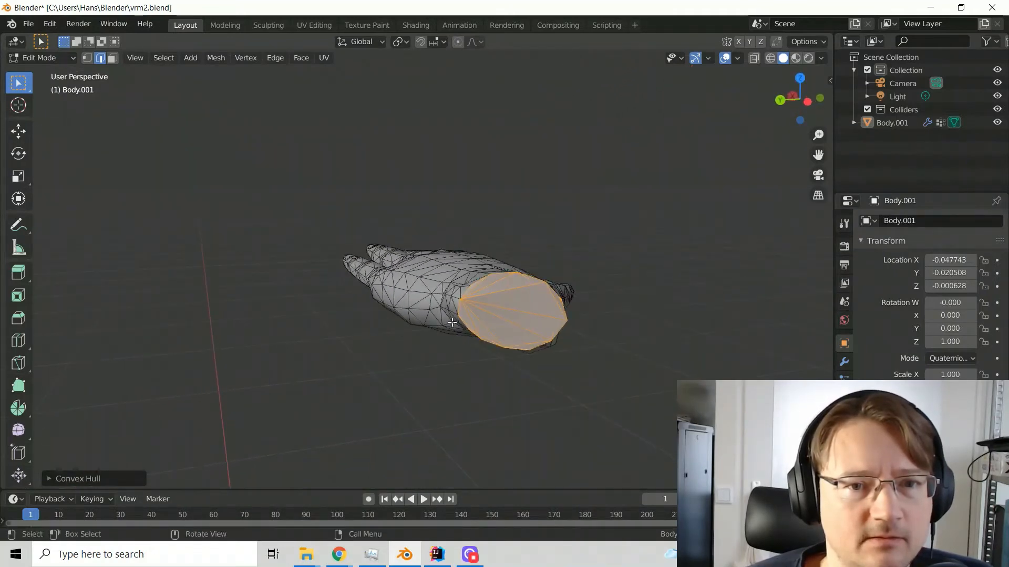
{"action": "middle_click_drag", "start_coordinate": [452, 323], "coordinate": [261, 387]}
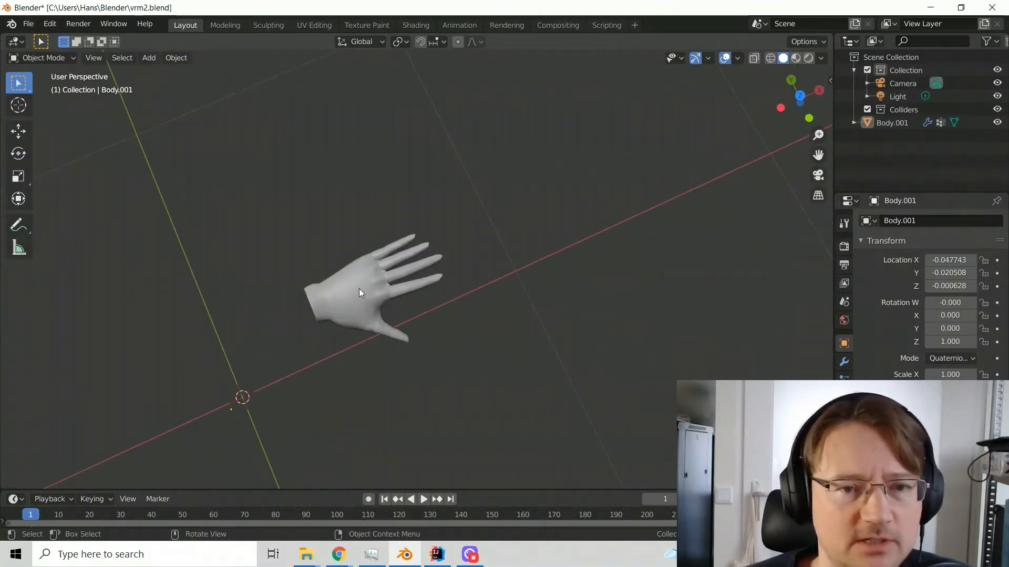
Try setting the hand's origin with Origin to Geometry
{"action": "left_click", "coordinate": [359, 294]}
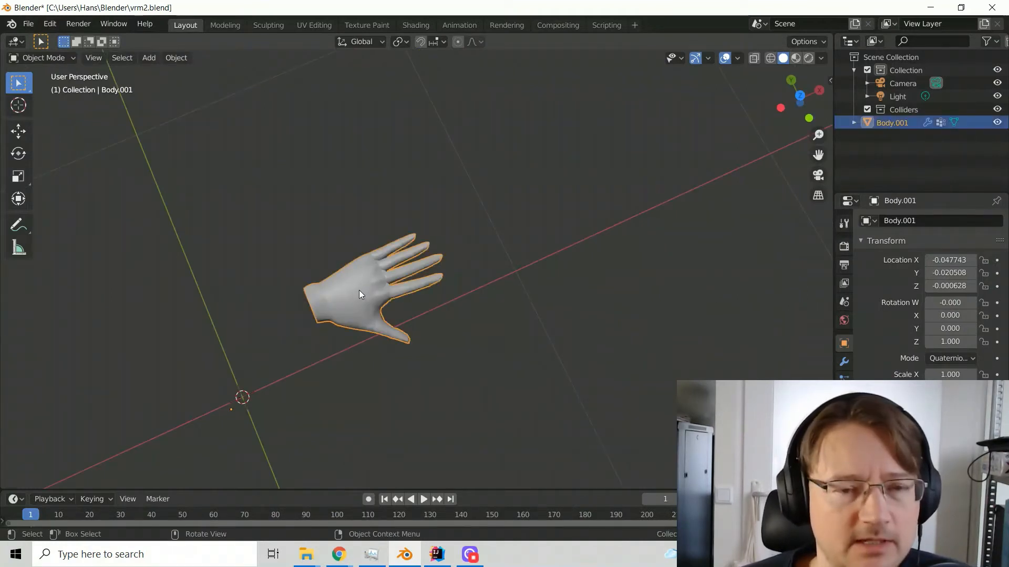
{"action": "right_click", "coordinate": [360, 294]}
{"action": "mouse_move", "coordinate": [346, 335]}
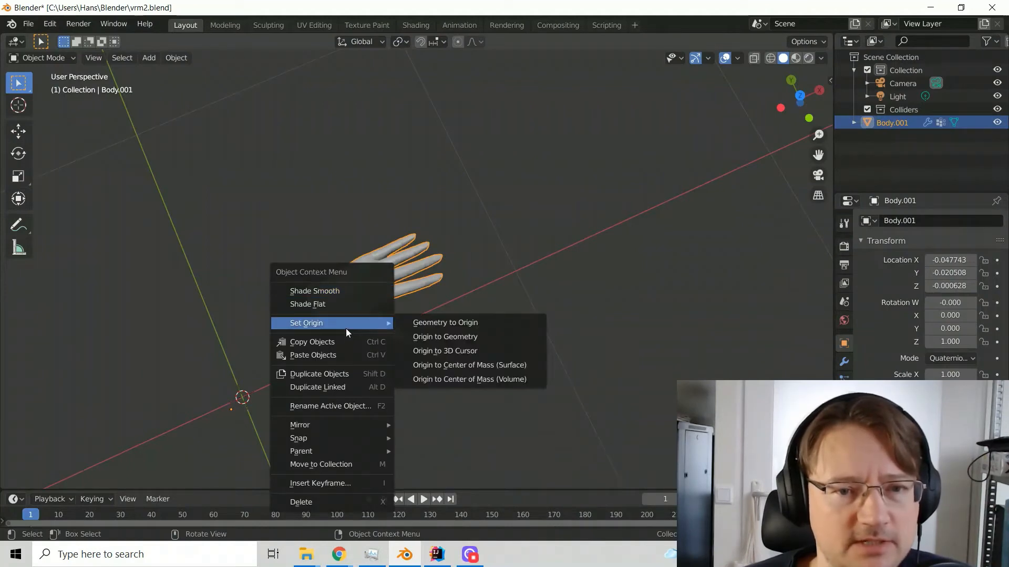
{"action": "left_click", "coordinate": [417, 341]}
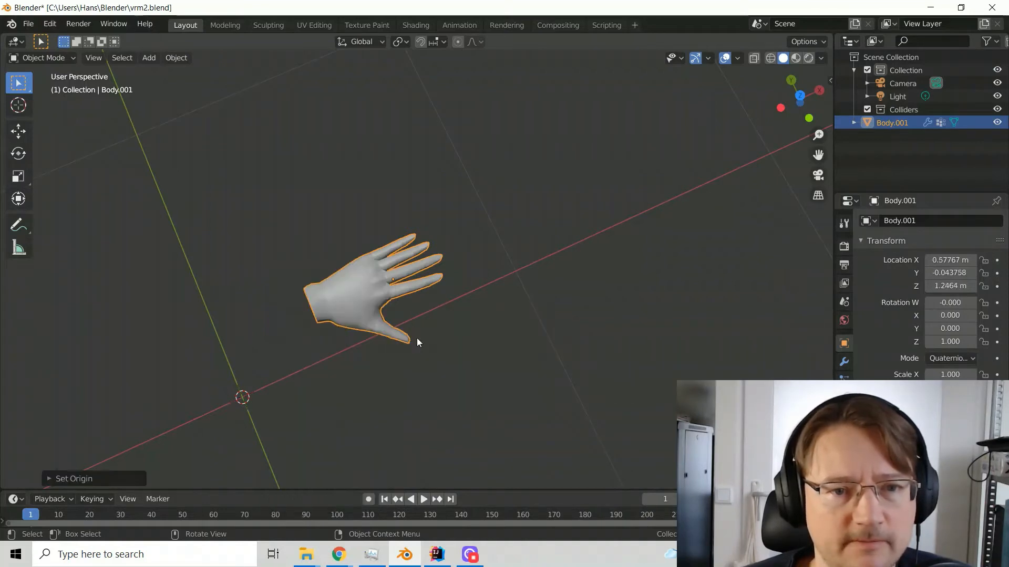
{"action": "right_click", "coordinate": [361, 283]}
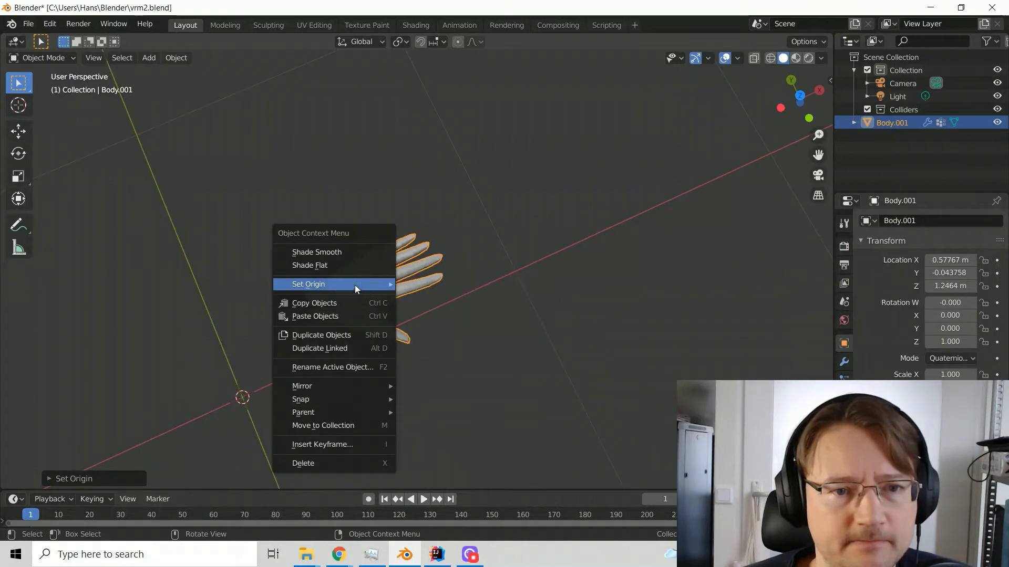
{"action": "mouse_move", "coordinate": [354, 285]}
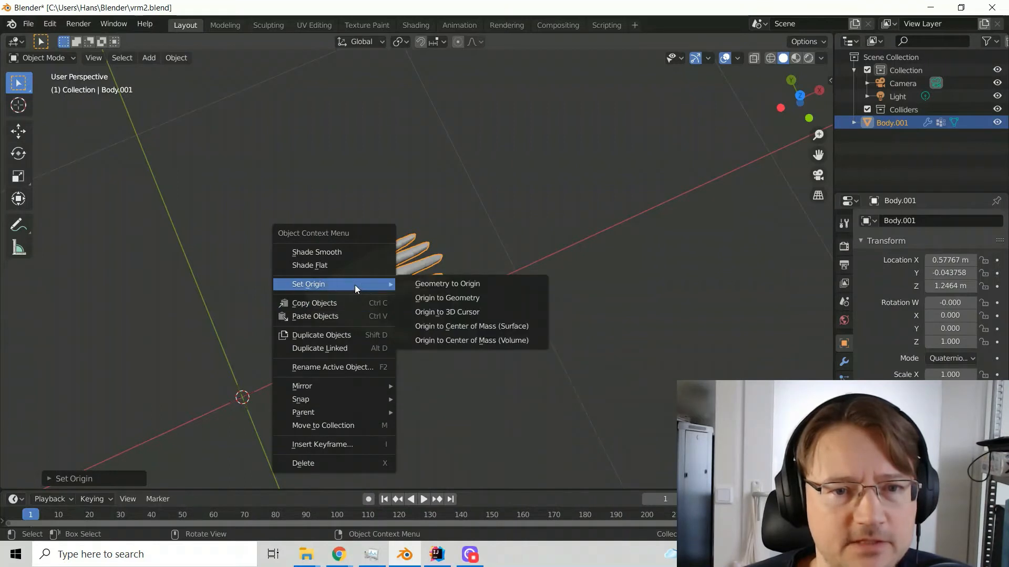
{"action": "left_click", "coordinate": [429, 298]}
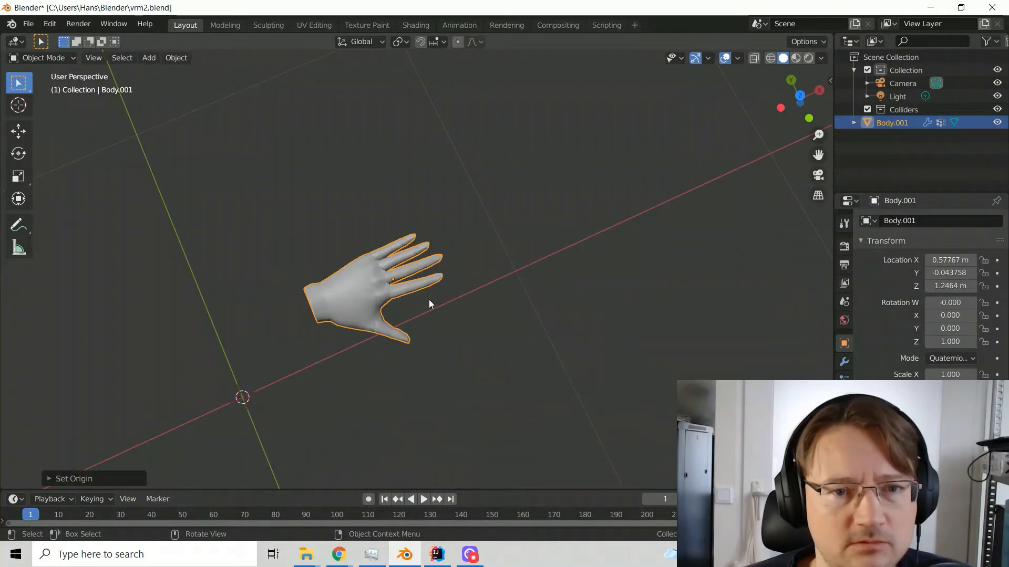
Try setting the hand's origin to the 3D cursor, and to its Center of Mass (Volume)
{"action": "right_click", "coordinate": [353, 298]}
{"action": "mouse_move", "coordinate": [358, 290]}
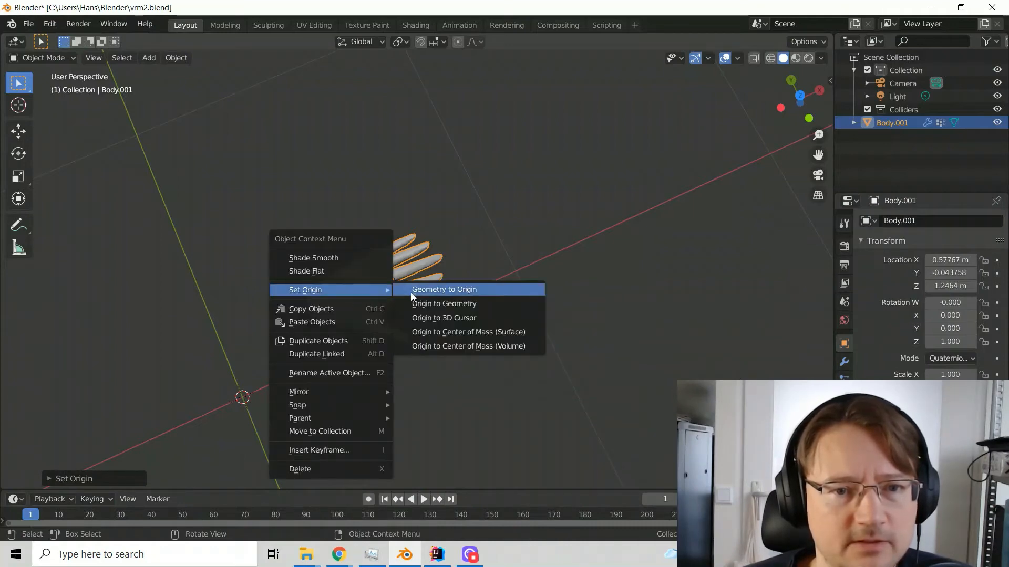
{"action": "left_click", "coordinate": [417, 318]}
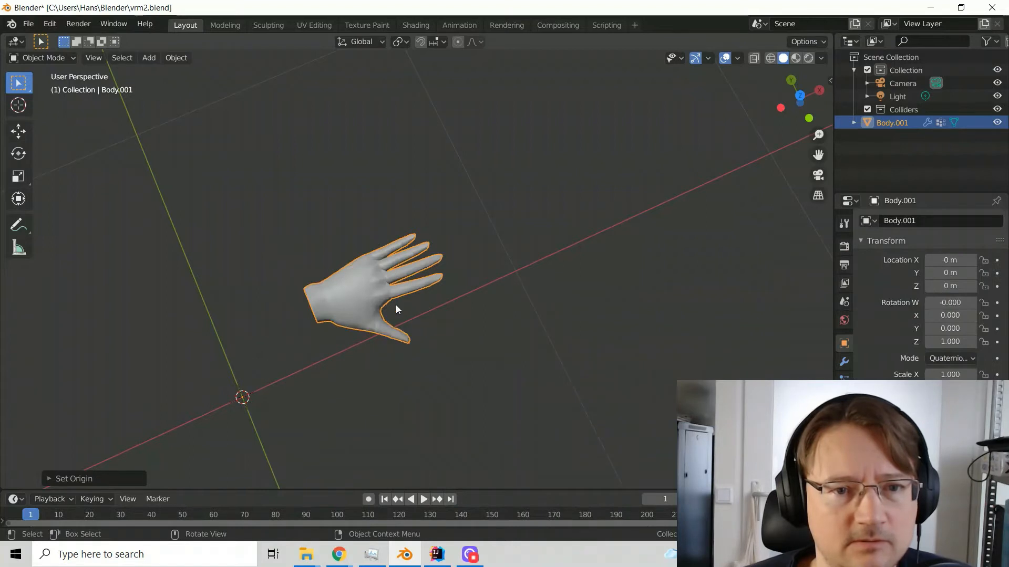
{"action": "right_click", "coordinate": [368, 289]}
{"action": "mouse_move", "coordinate": [372, 288]}
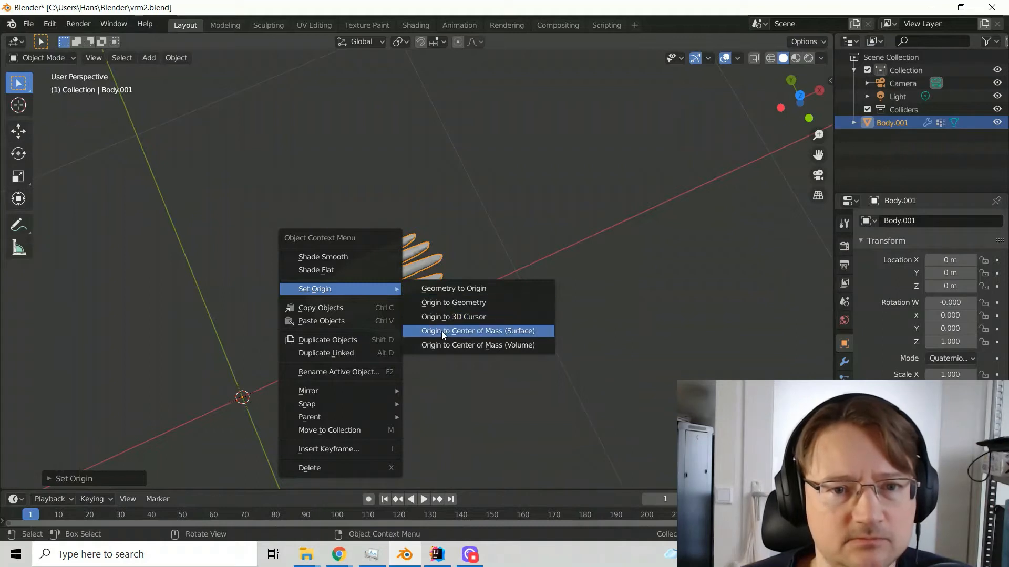
{"action": "left_click", "coordinate": [433, 343]}
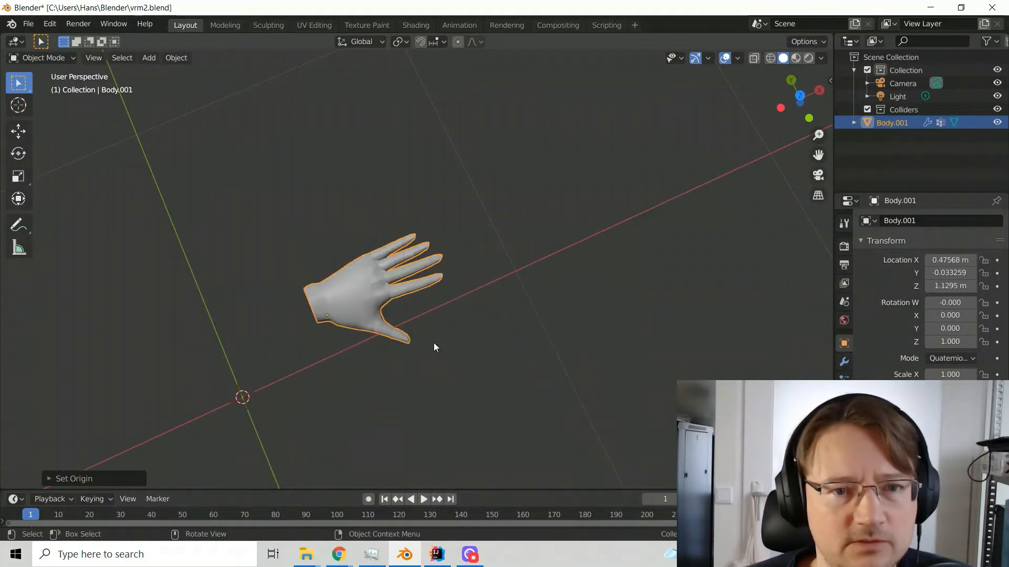
Set the hand's origin to its Center of Mass (Surface)
{"action": "right_click", "coordinate": [347, 283]}
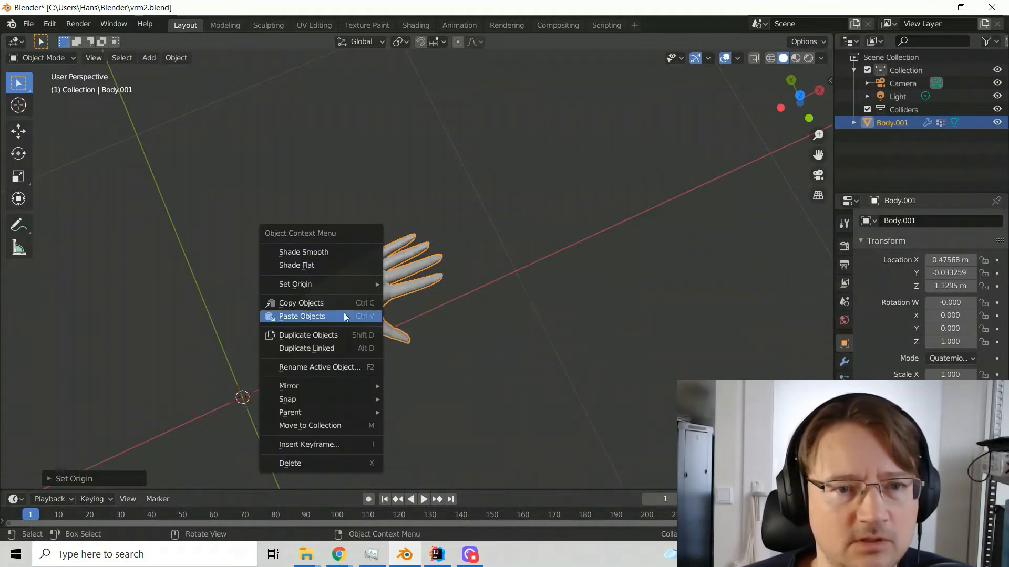
{"action": "mouse_move", "coordinate": [347, 285]}
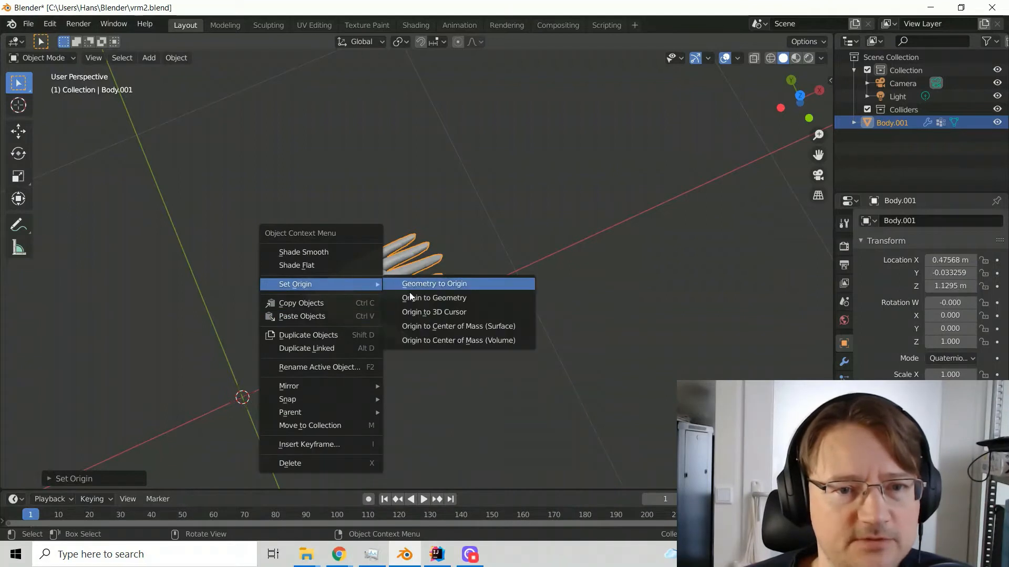
{"action": "left_click", "coordinate": [421, 323]}
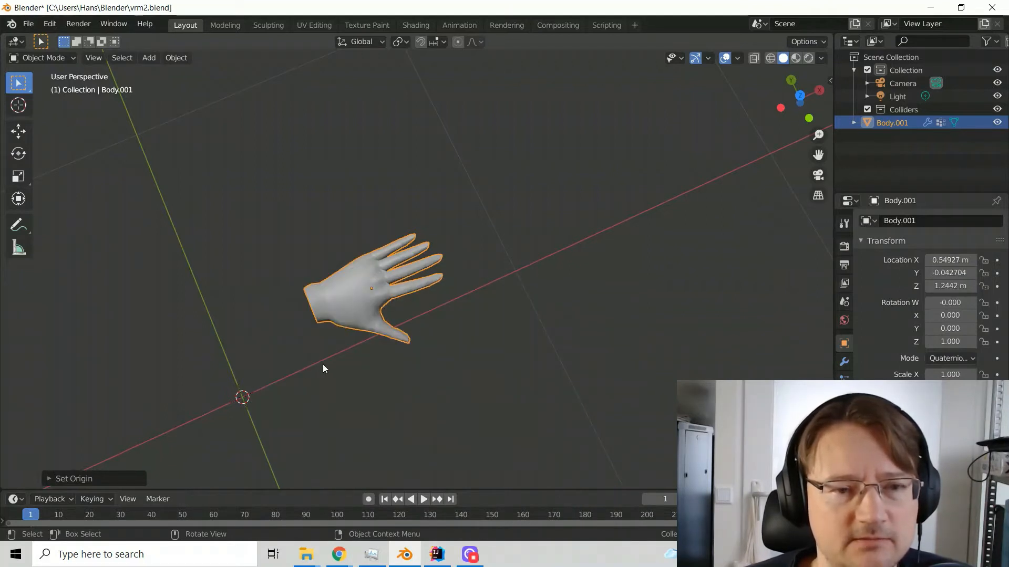
Snap the hand to the 3D cursor at the world origin and frame it in the view
{"action": "middle_click_drag", "start_coordinate": [323, 364], "coordinate": [378, 287]}
{"action": "right_click", "coordinate": [370, 279]}
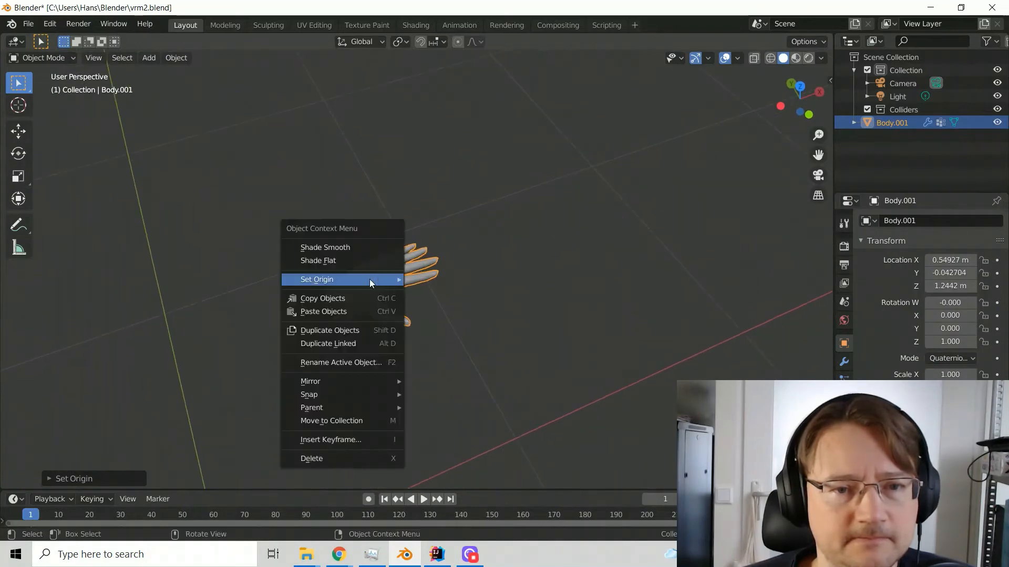
{"action": "mouse_move", "coordinate": [370, 279]}
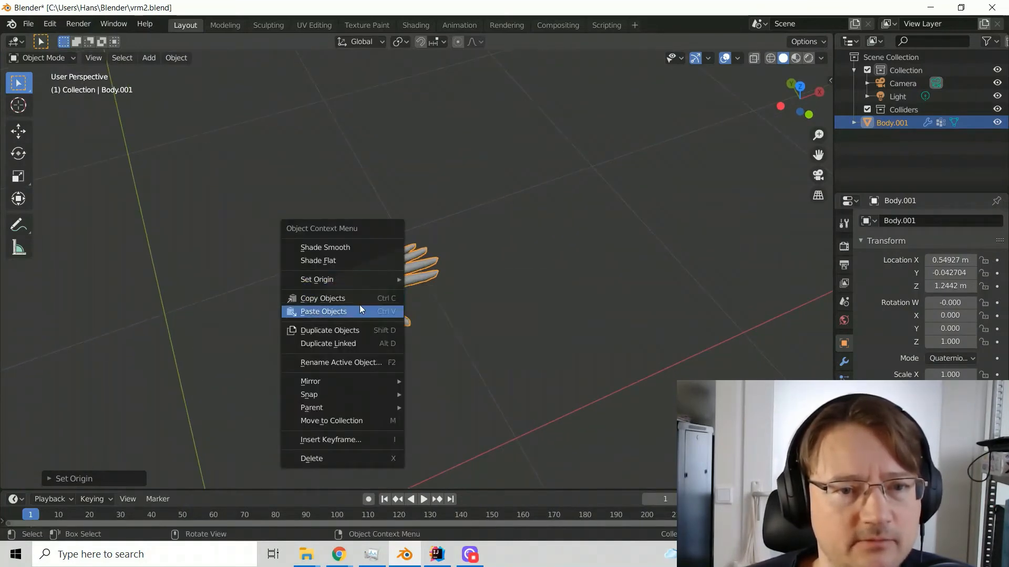
{"action": "mouse_move", "coordinate": [356, 397]}
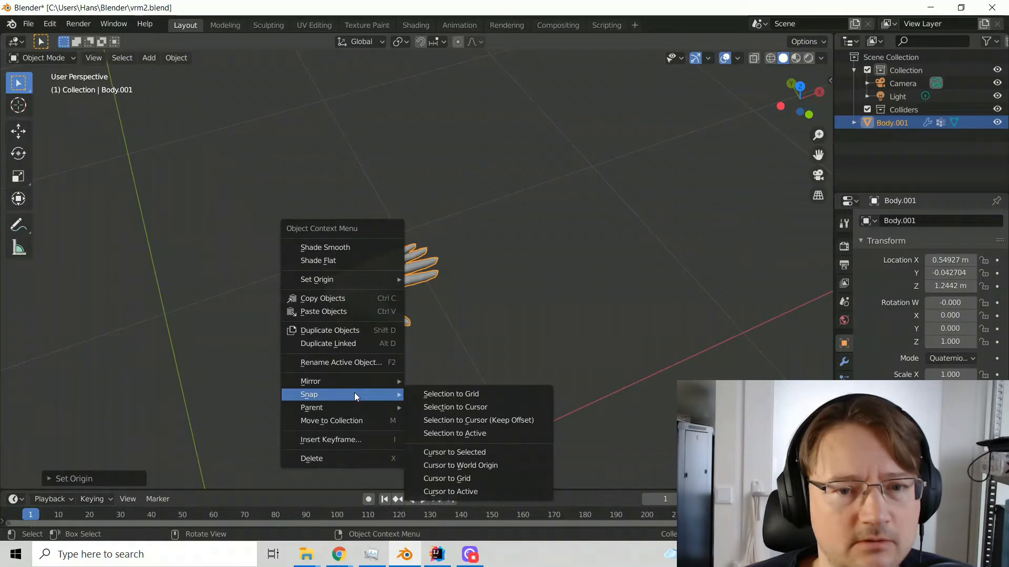
{"action": "left_click", "coordinate": [464, 406]}
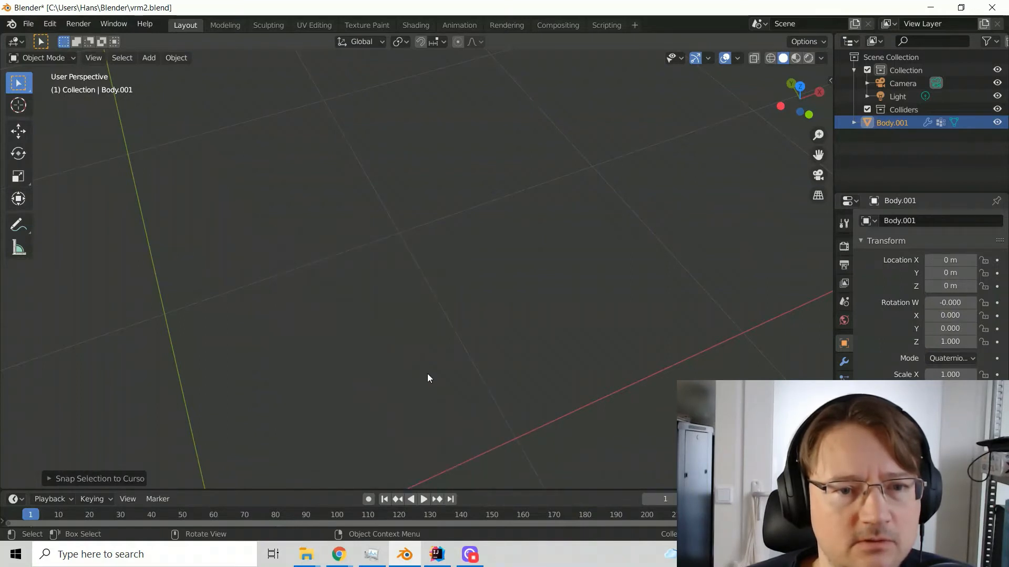
{"action": "scroll", "coordinate": [427, 373], "scroll_direction": "down", "scroll_amount": 4}
{"action": "scroll", "coordinate": [395, 378], "scroll_direction": "down", "scroll_amount": 5}
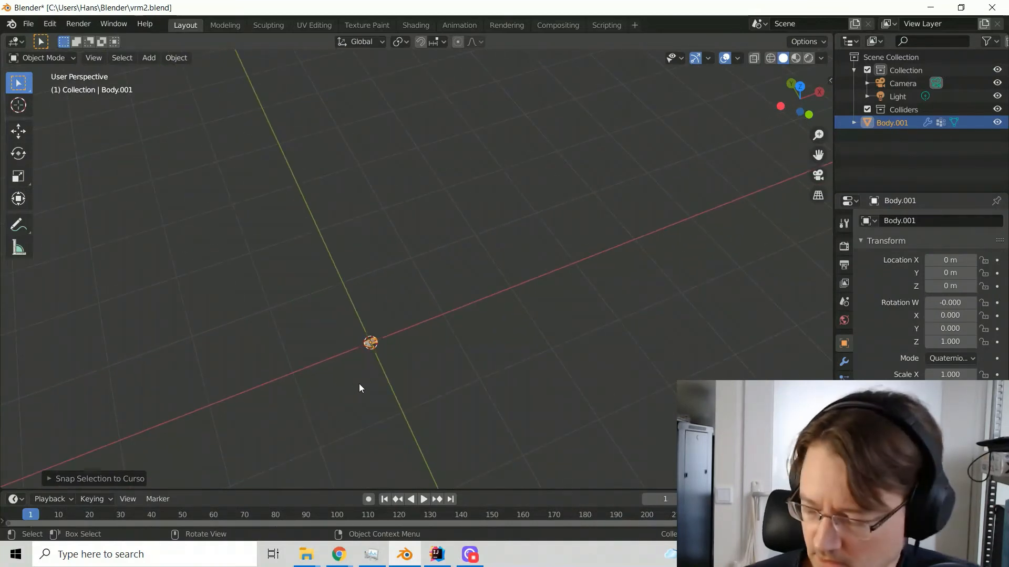
{"action": "key", "text": "KP_Decimal"}
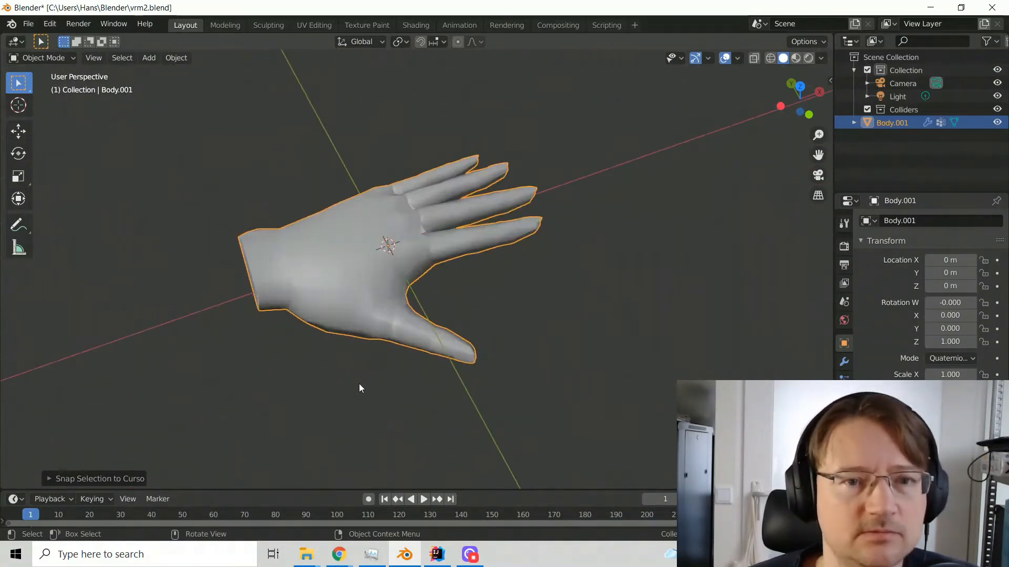
{"action": "middle_click_drag", "start_coordinate": [349, 371], "coordinate": [421, 380]}
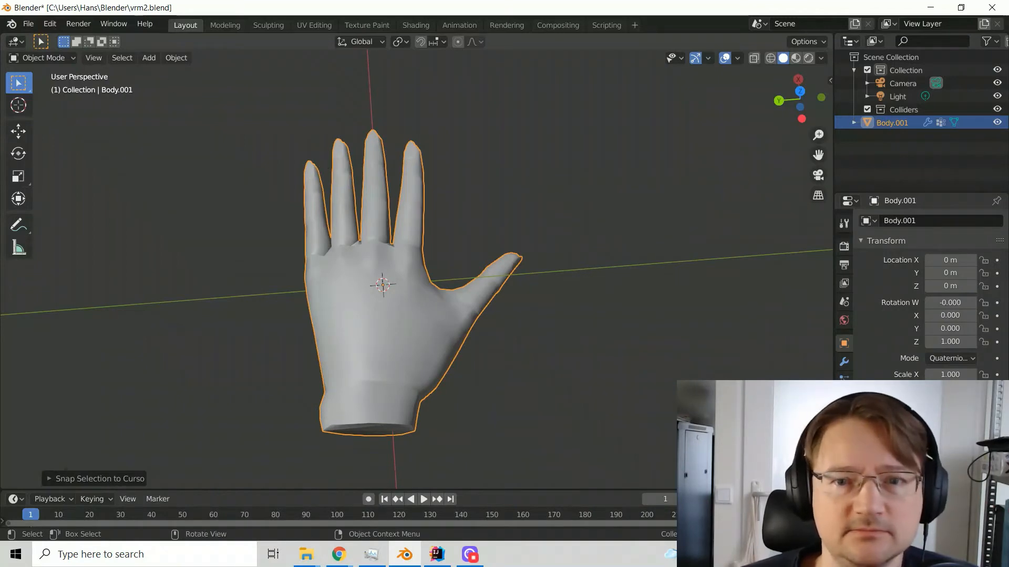
{"action": "key", "text": "shift"}
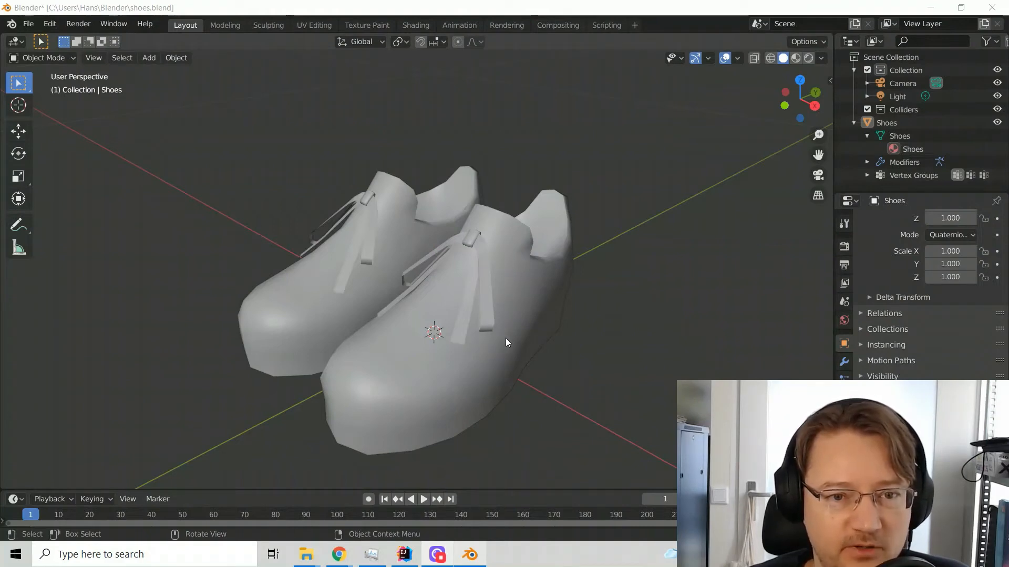
In Edit Mode, select all vertices of the left shoe on the positive X side, including its sole, and separate the selection into its own object
{"action": "middle_click_drag", "start_coordinate": [500, 342], "coordinate": [325, 426]}
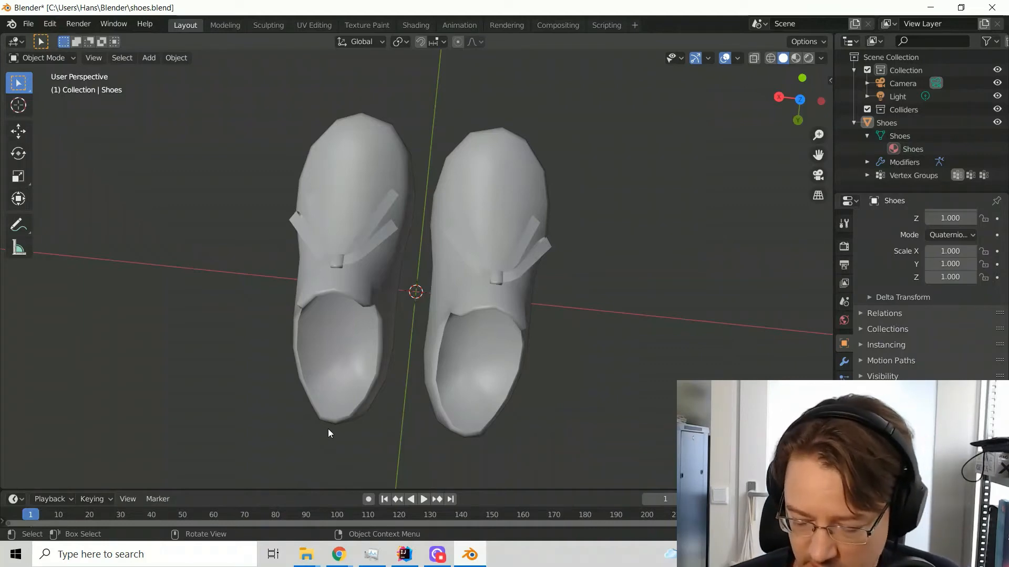
{"action": "key", "text": "ctrl+KP_7"}
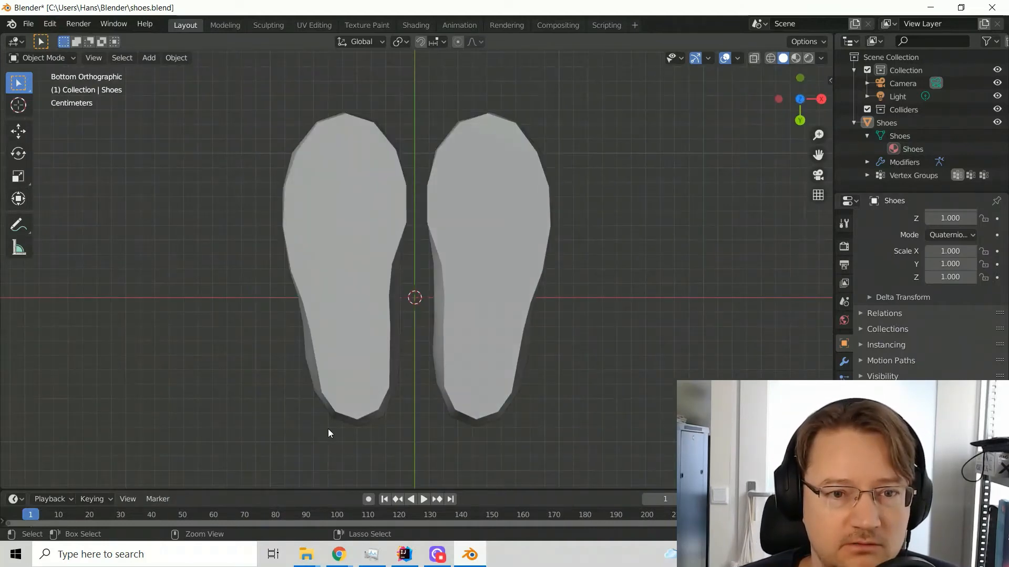
{"action": "key", "text": "KP_7"}
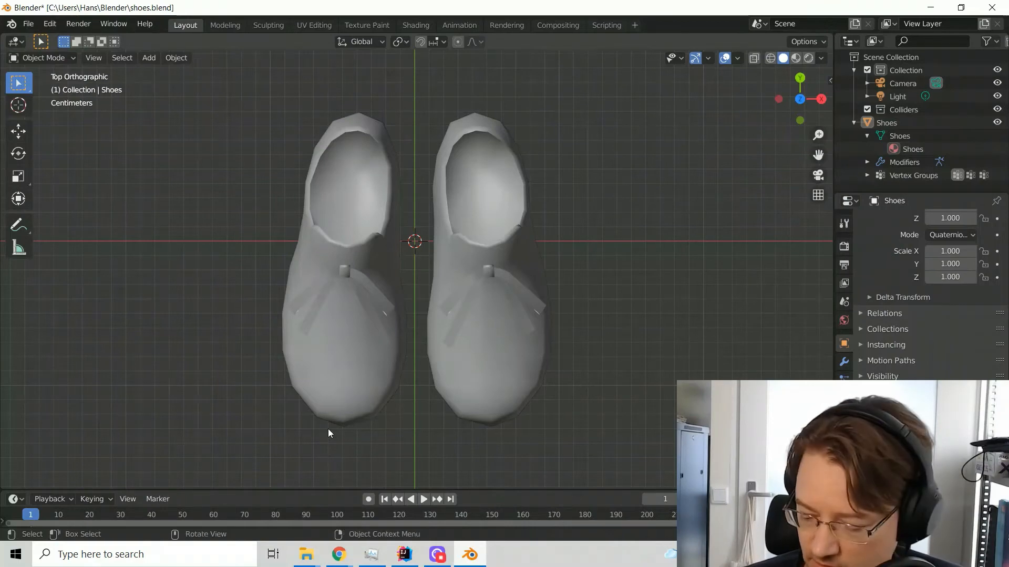
{"action": "middle_click_drag", "start_coordinate": [328, 428], "coordinate": [328, 428]}
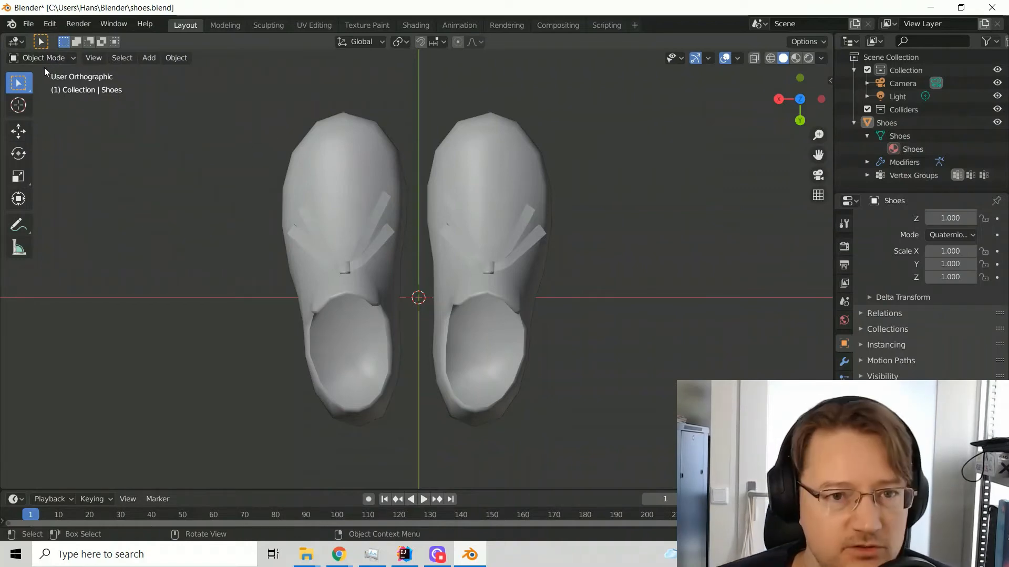
{"action": "key", "text": "Tab"}
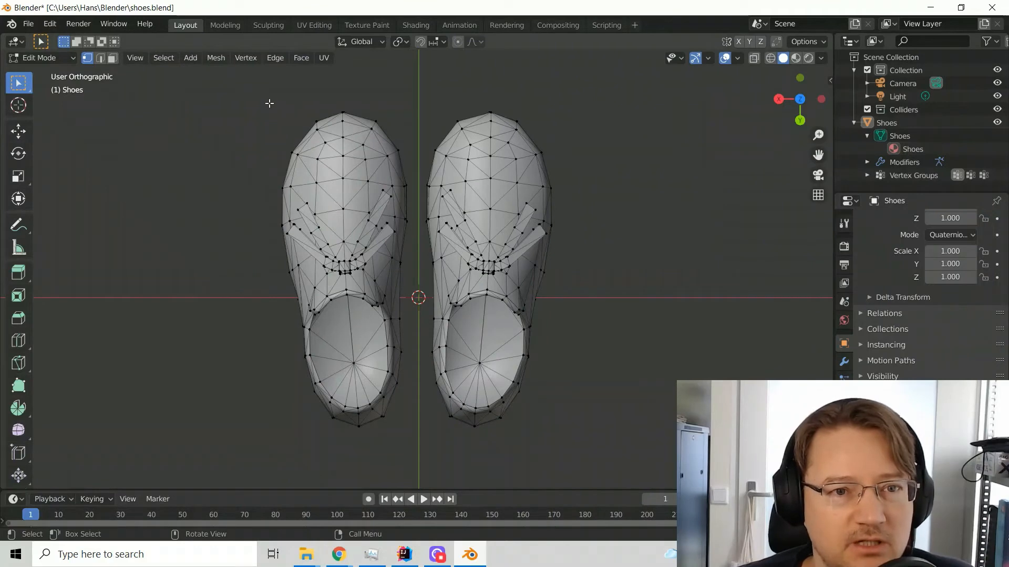
{"action": "left_click_drag", "start_coordinate": [262, 96], "coordinate": [417, 442]}
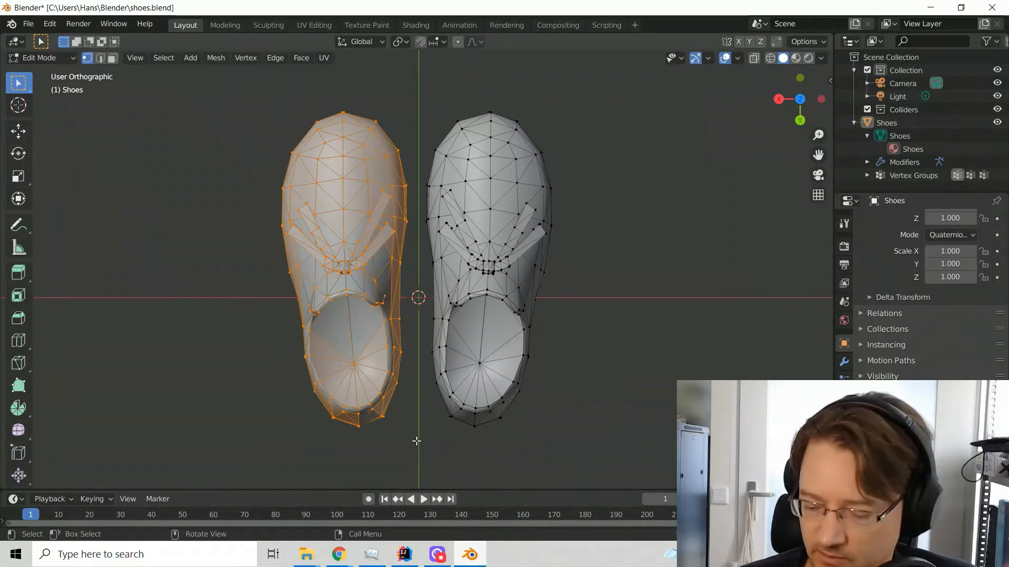
{"action": "key", "text": "KP_7"}
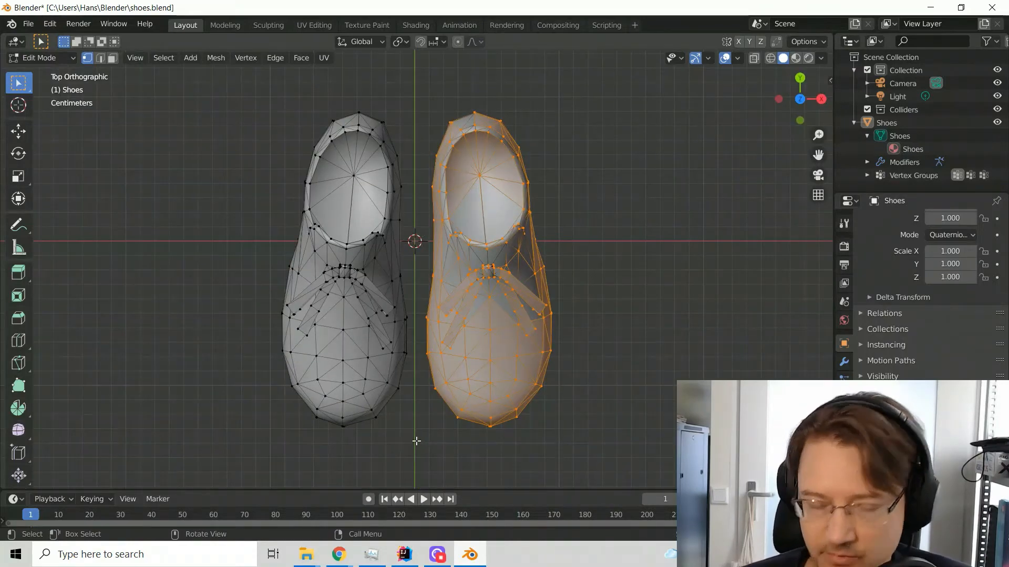
{"action": "key", "text": "ctrl+KP_7"}
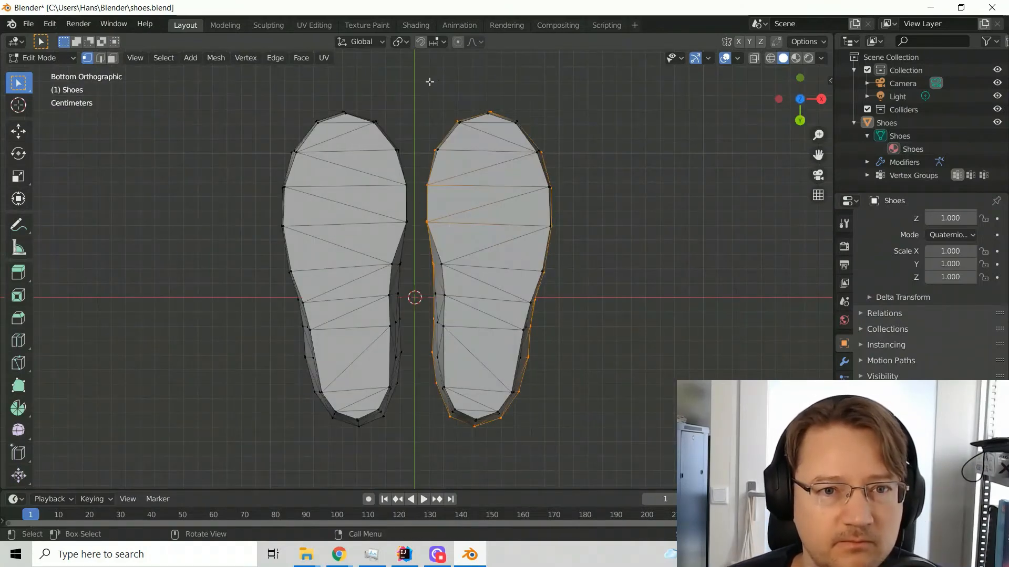
{"action": "left_click_drag", "start_coordinate": [415, 99], "coordinate": [594, 444]}
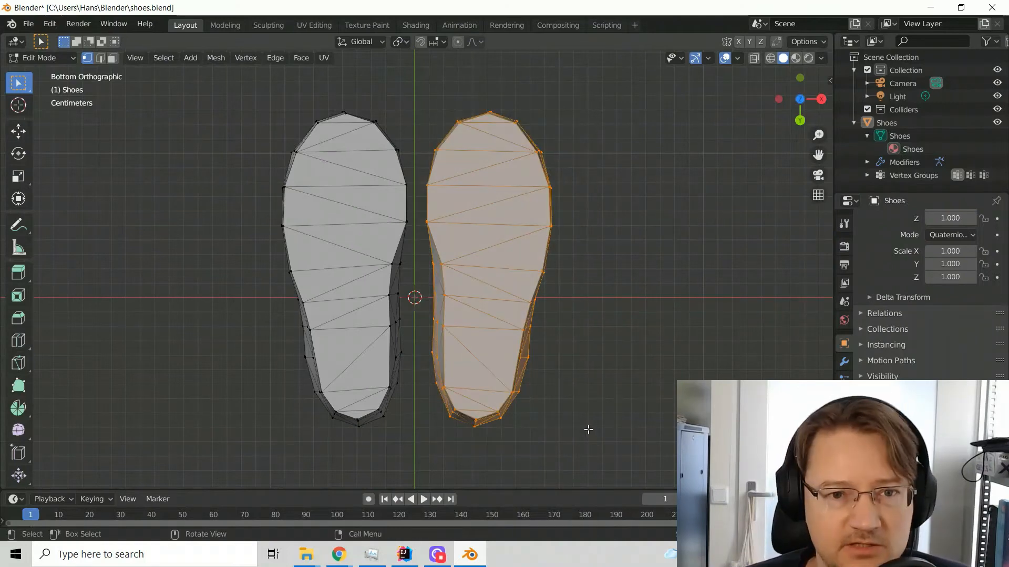
{"action": "key", "text": "KP_7"}
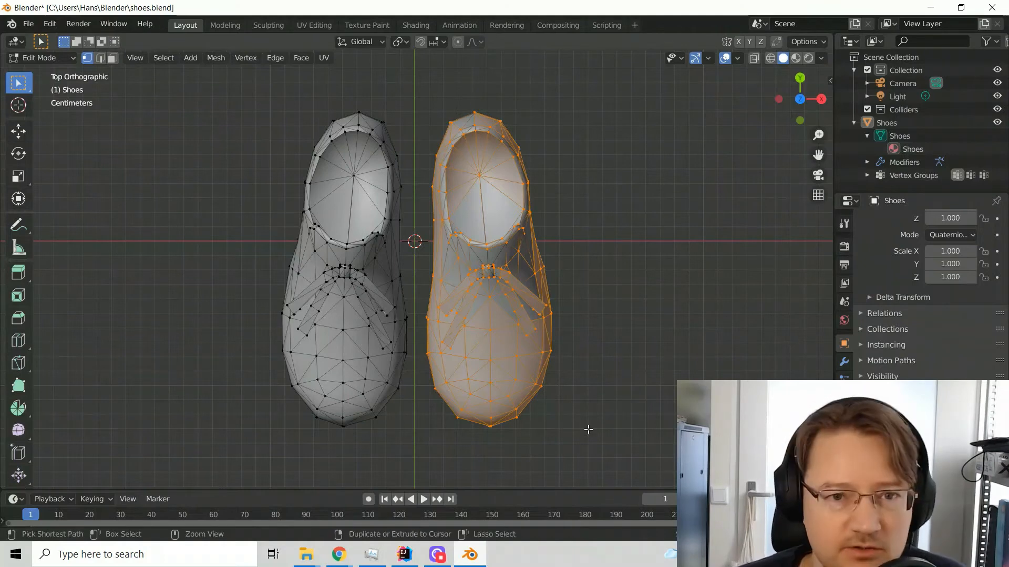
{"action": "key", "text": "ctrl+KP_Add"}
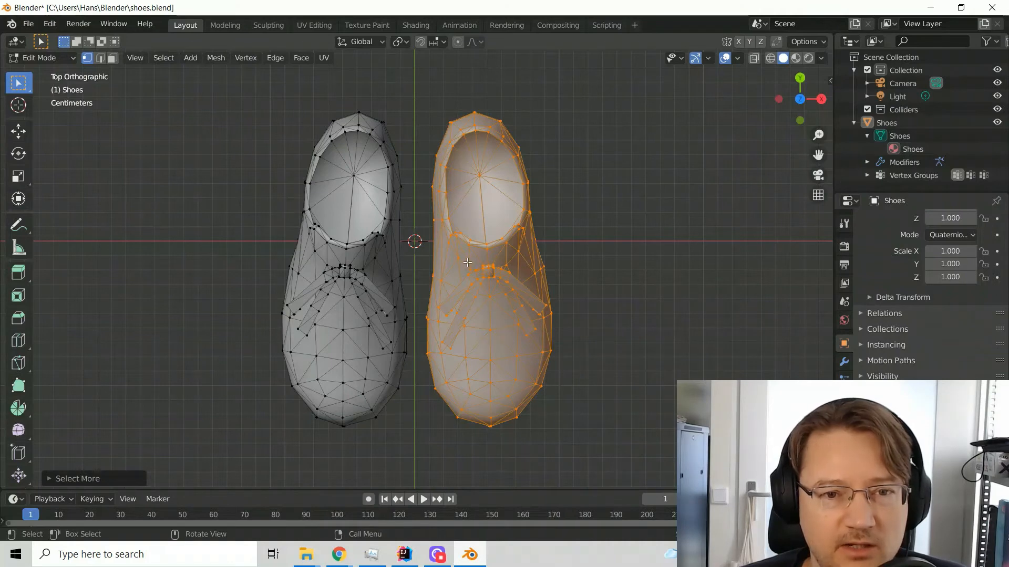
{"action": "right_click", "coordinate": [462, 201]}
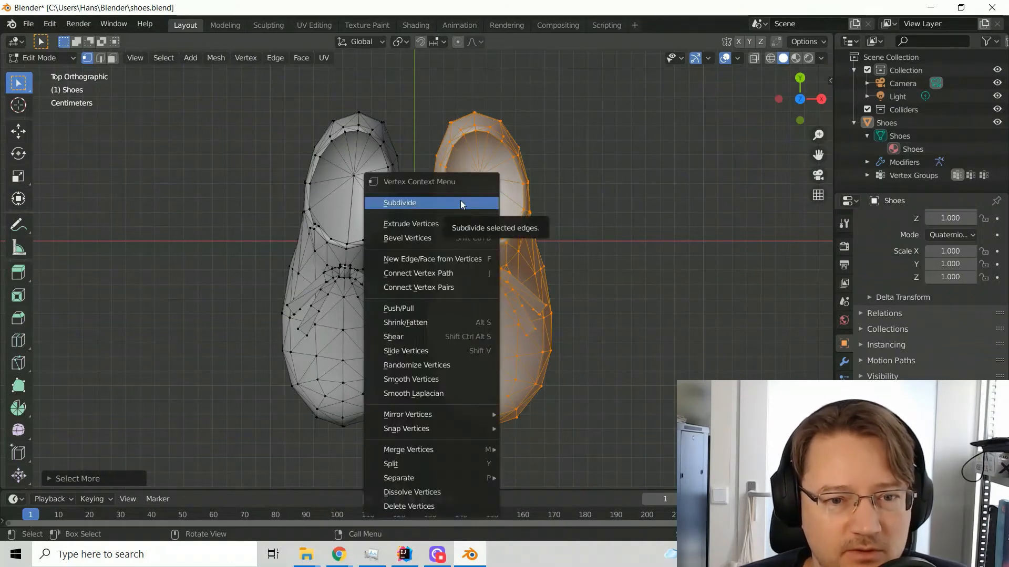
{"action": "mouse_move", "coordinate": [437, 478]}
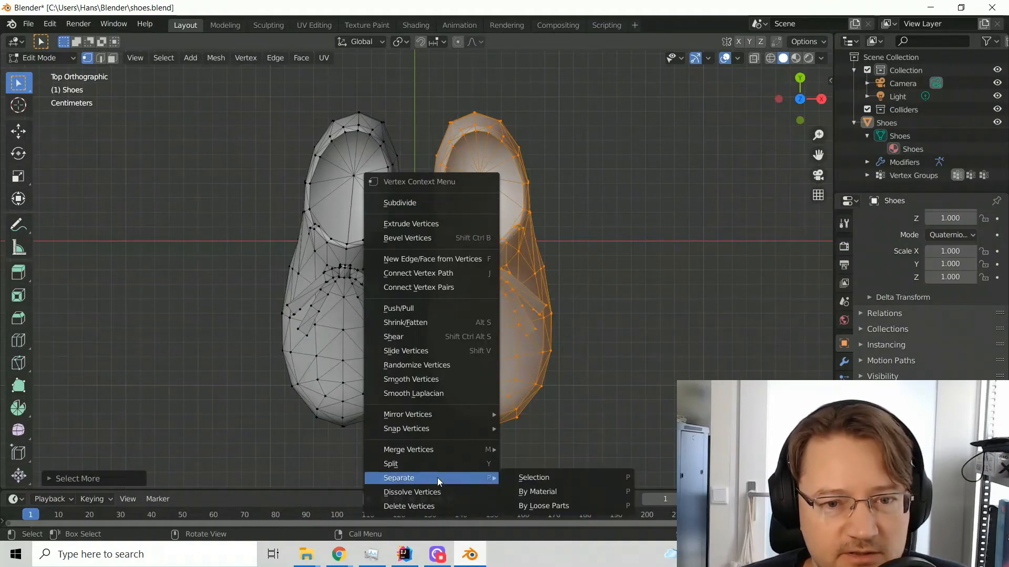
{"action": "left_click", "coordinate": [536, 478]}
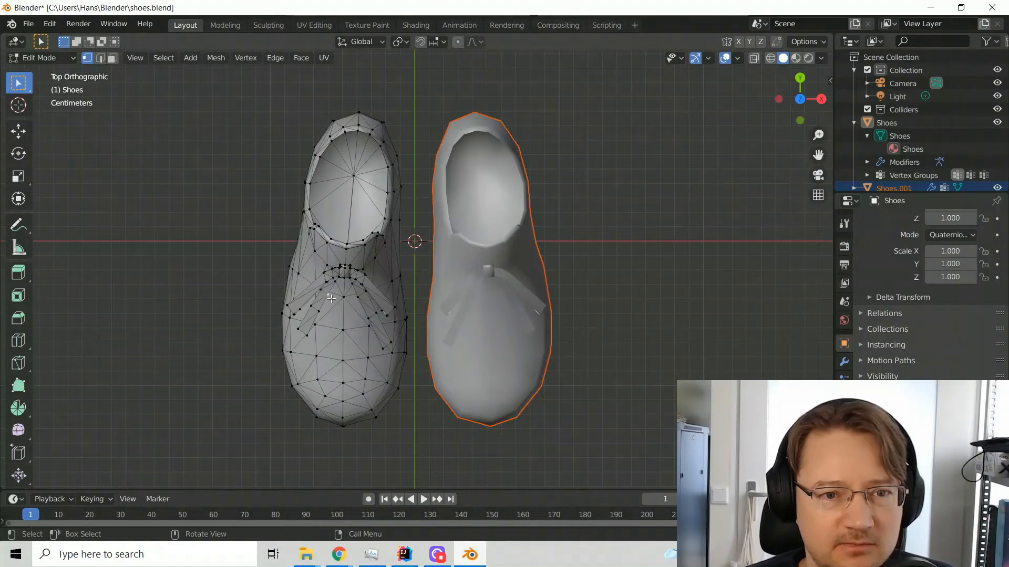
Delete the other shoe's edges and faces, then its leftover vertices, and return to Object Mode
{"action": "key", "text": "a"}
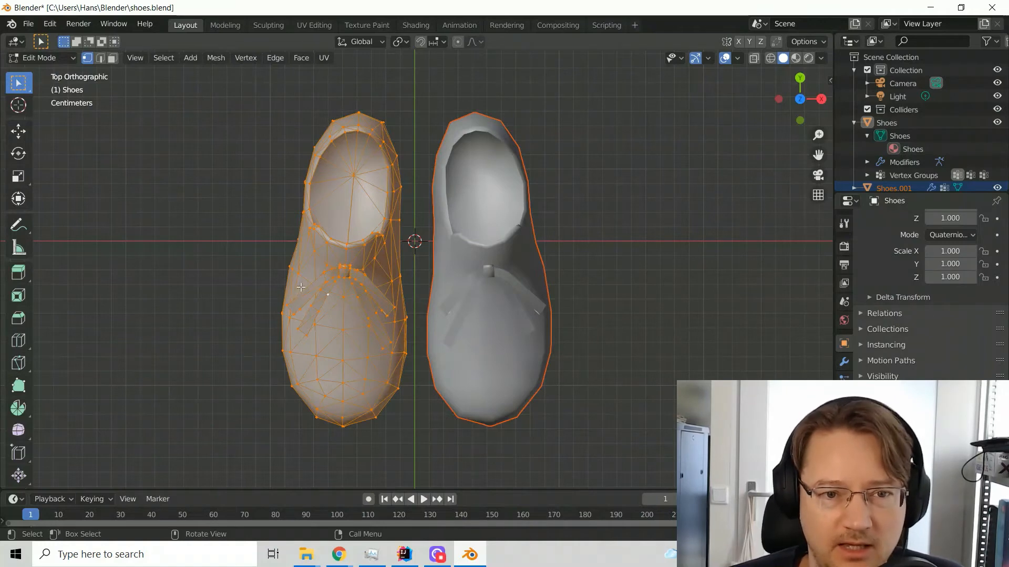
{"action": "key", "text": "x"}
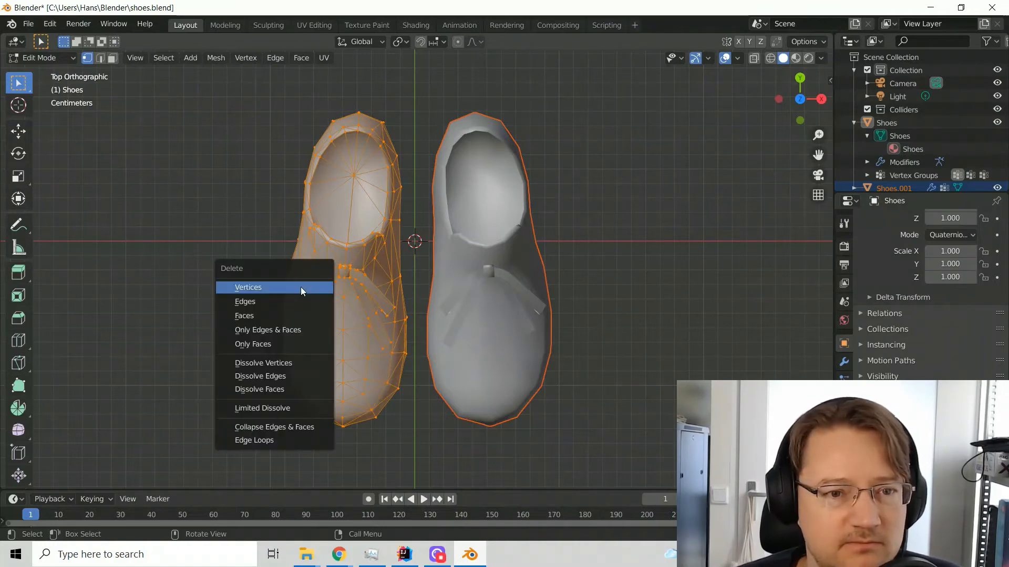
{"action": "left_click", "coordinate": [294, 330]}
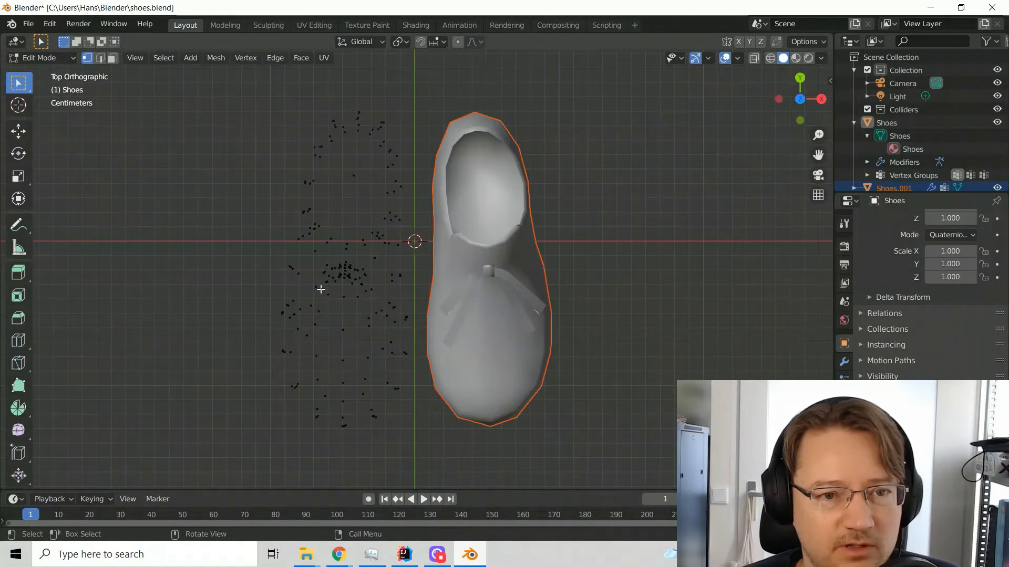
{"action": "key", "text": "a"}
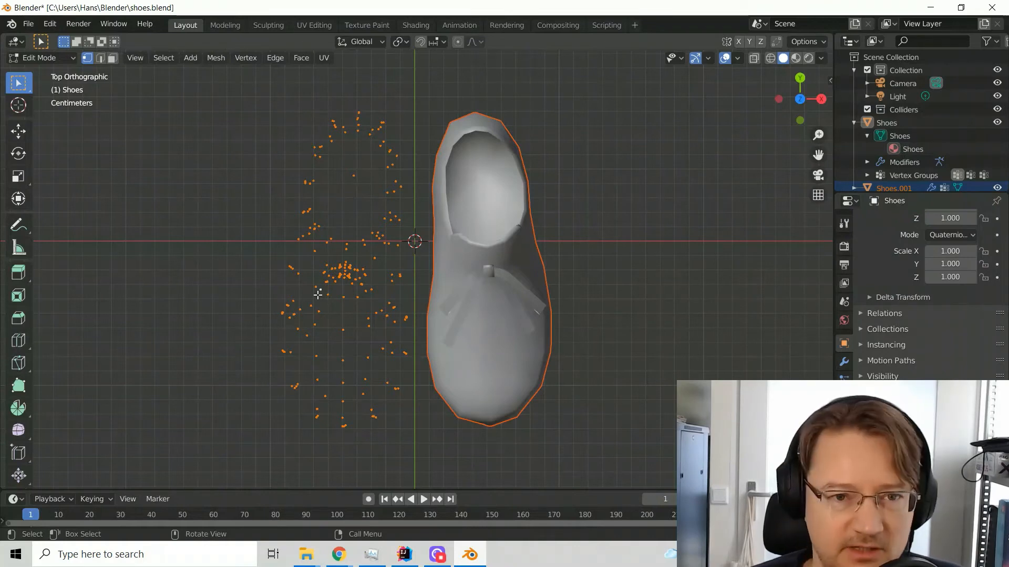
{"action": "key", "text": "x"}
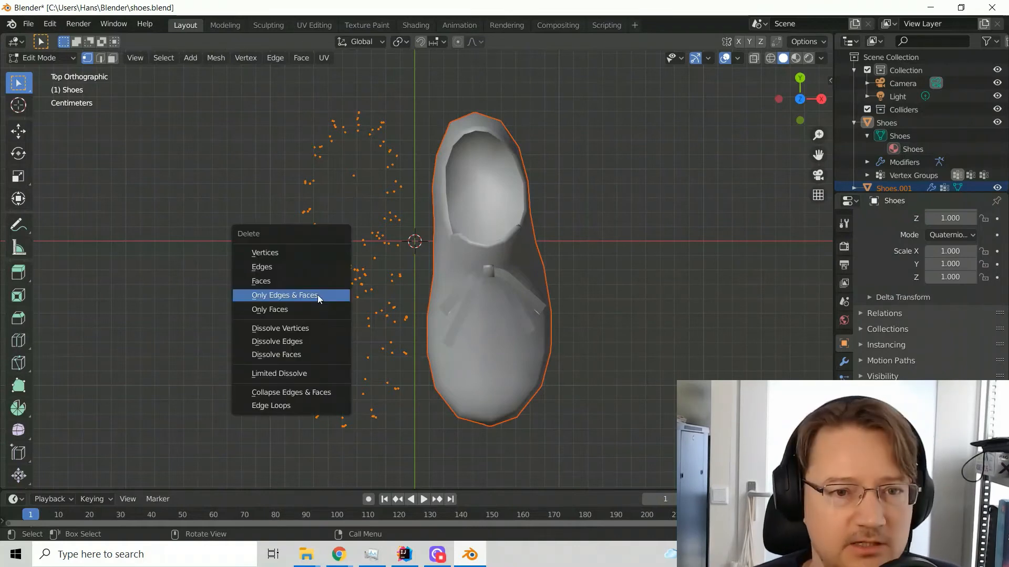
{"action": "left_click", "coordinate": [300, 248]}
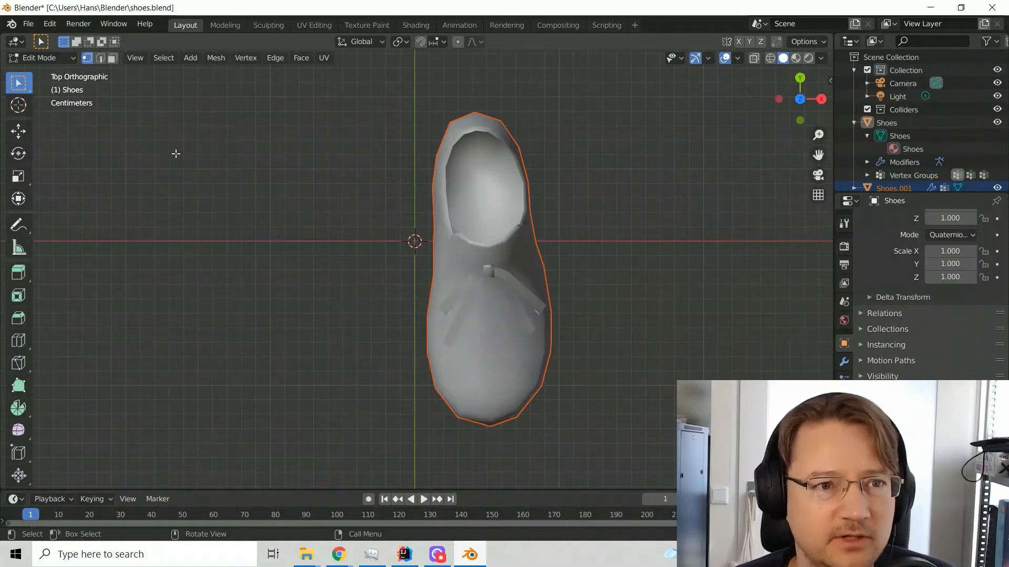
{"action": "key", "text": "Tab"}
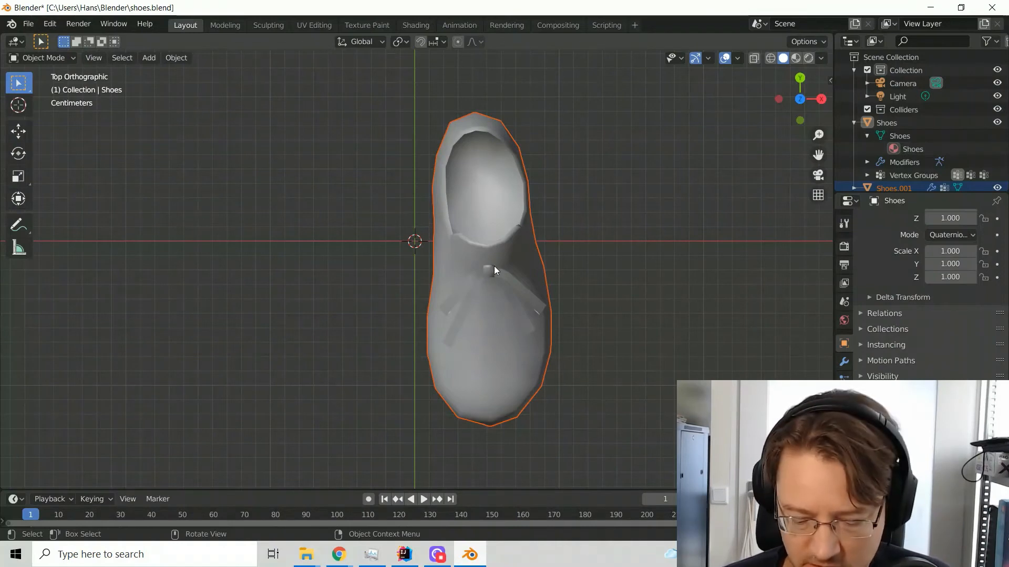
Move the separated shoe freehand onto the world origin using the top, front and right views, with its sole close to the ground line
{"action": "key", "text": "g"}
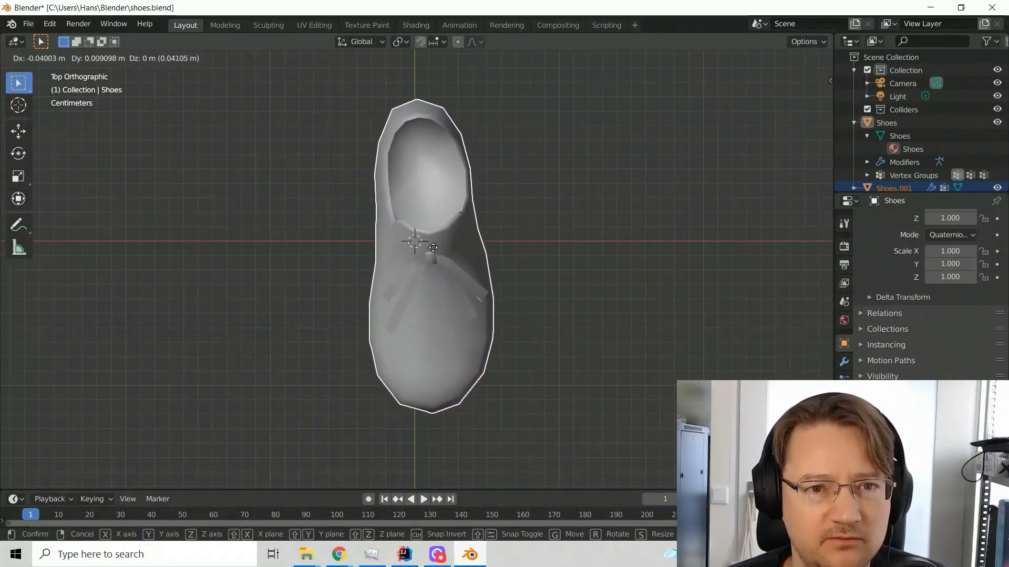
{"action": "left_click", "coordinate": [433, 250]}
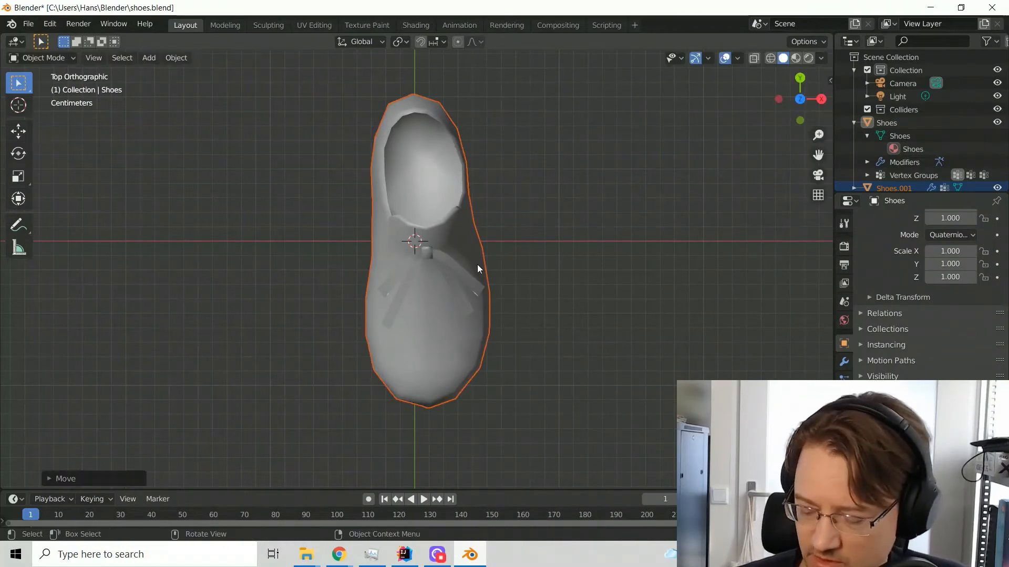
{"action": "key", "text": "KP_Decimal"}
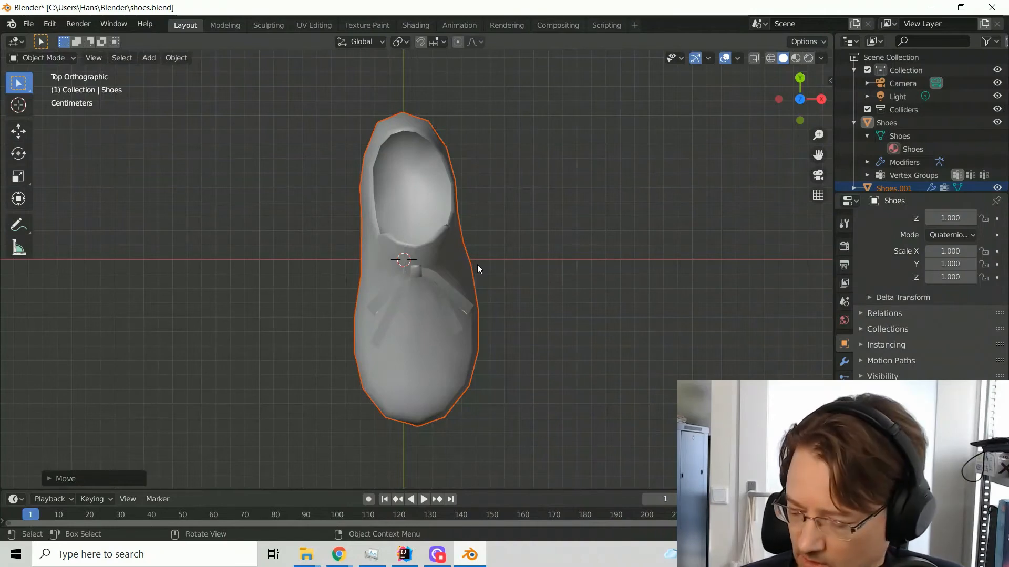
{"action": "key", "text": "KP_1"}
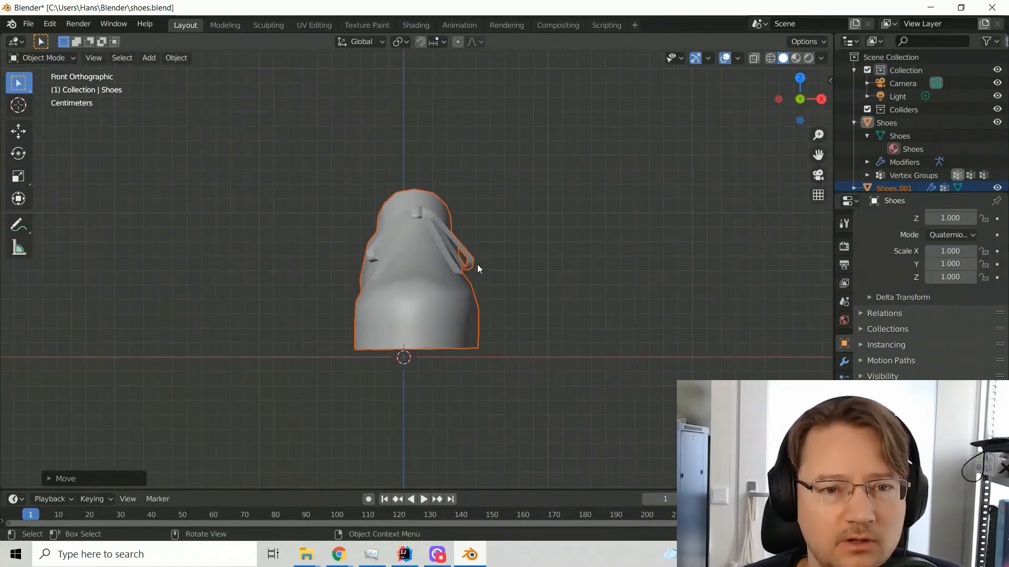
{"action": "left_click", "coordinate": [411, 276]}
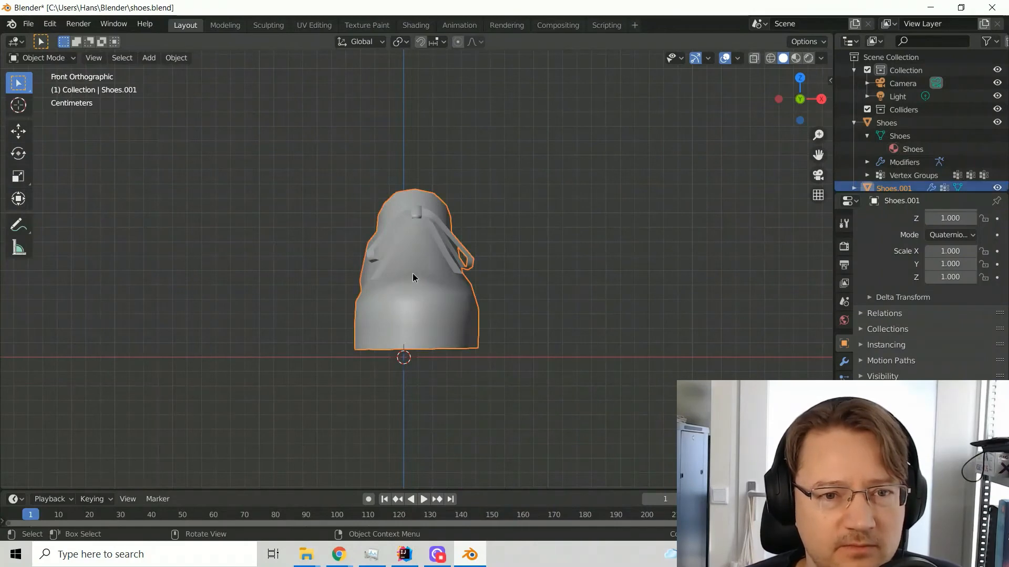
{"action": "key", "text": "g"}
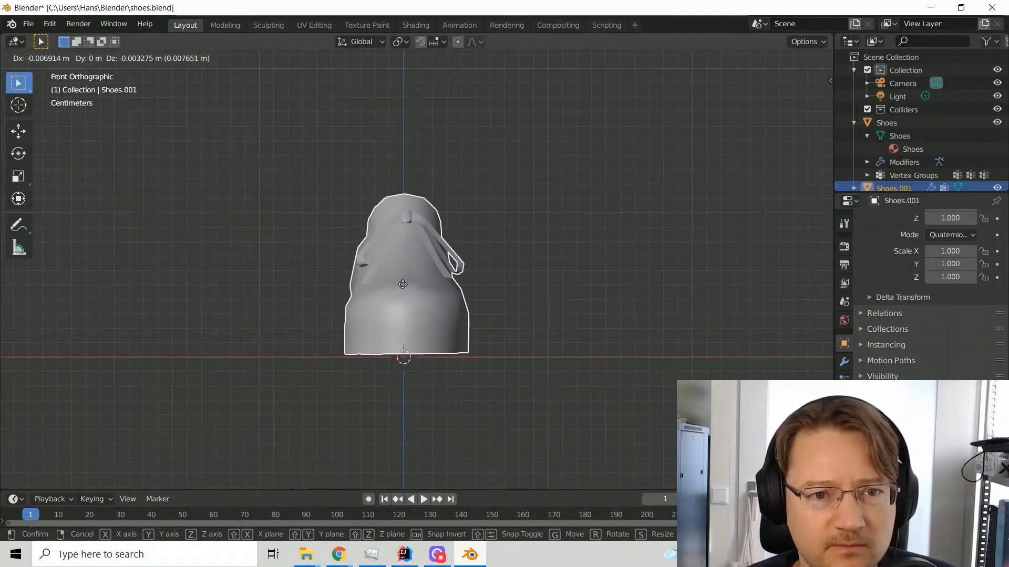
{"action": "left_click", "coordinate": [402, 285]}
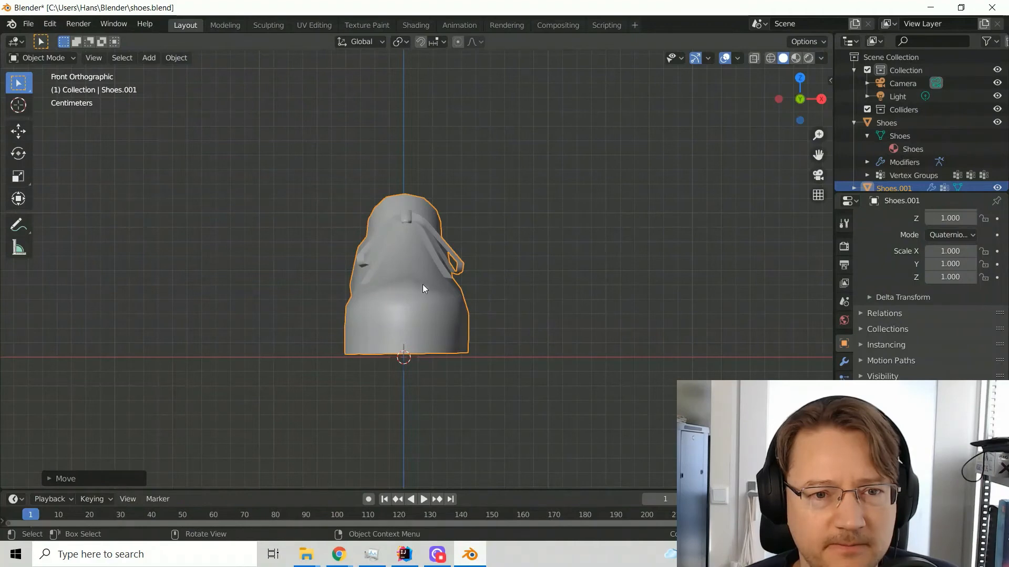
{"action": "key", "text": "KP_3"}
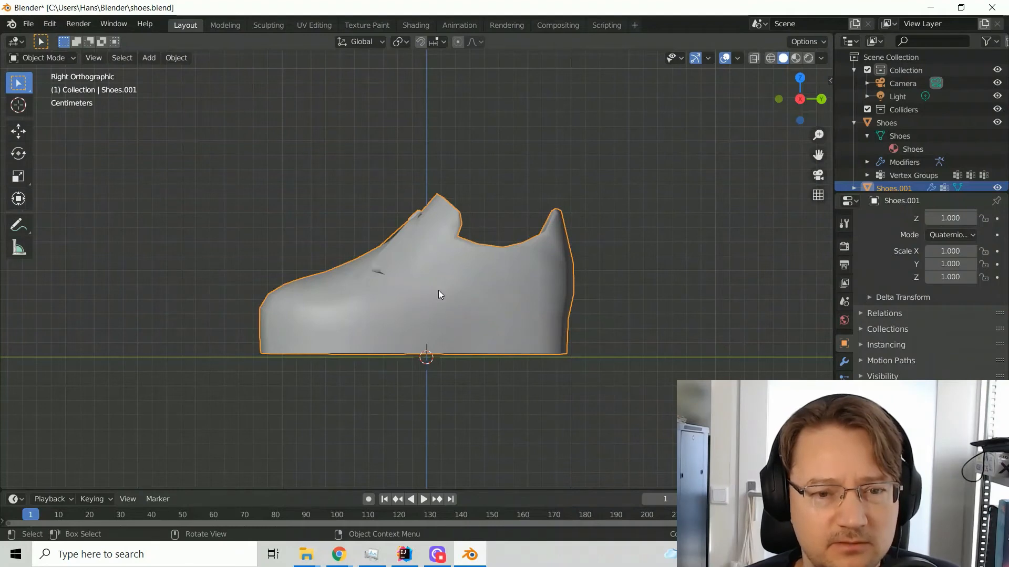
{"action": "key", "text": "g"}
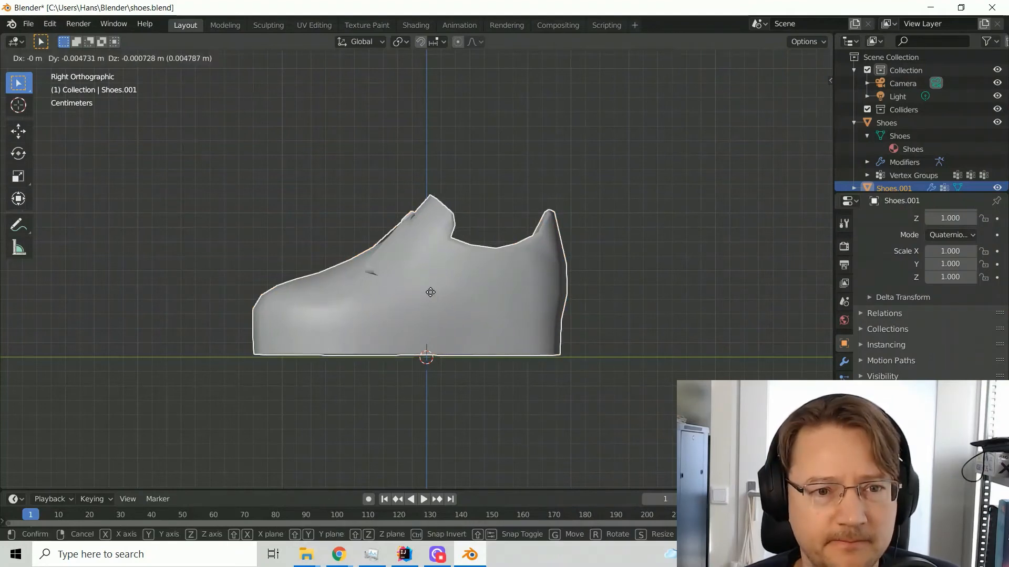
{"action": "left_click", "coordinate": [430, 292]}
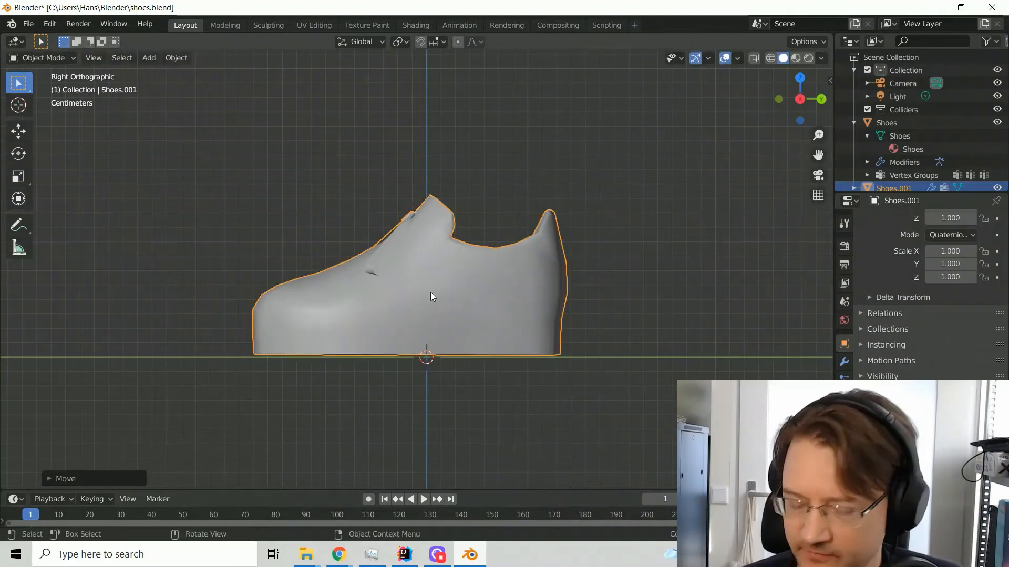
{"action": "key", "text": "KP_7"}
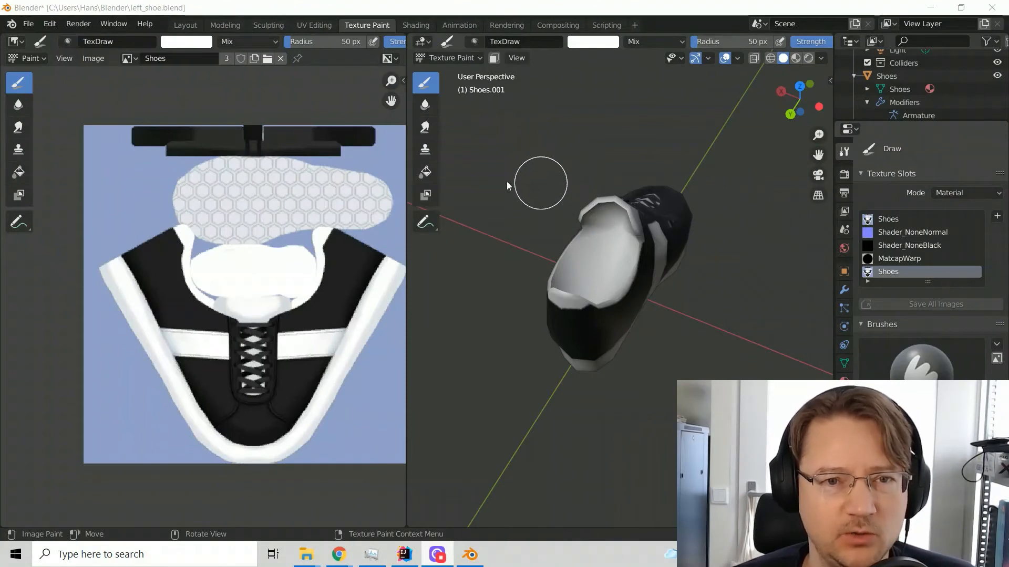
Set the texture paint brush radius to 1 px for painting the shoe in left_shoe.blend
{"action": "left_click_drag", "start_coordinate": [553, 235], "coordinate": [653, 326]}
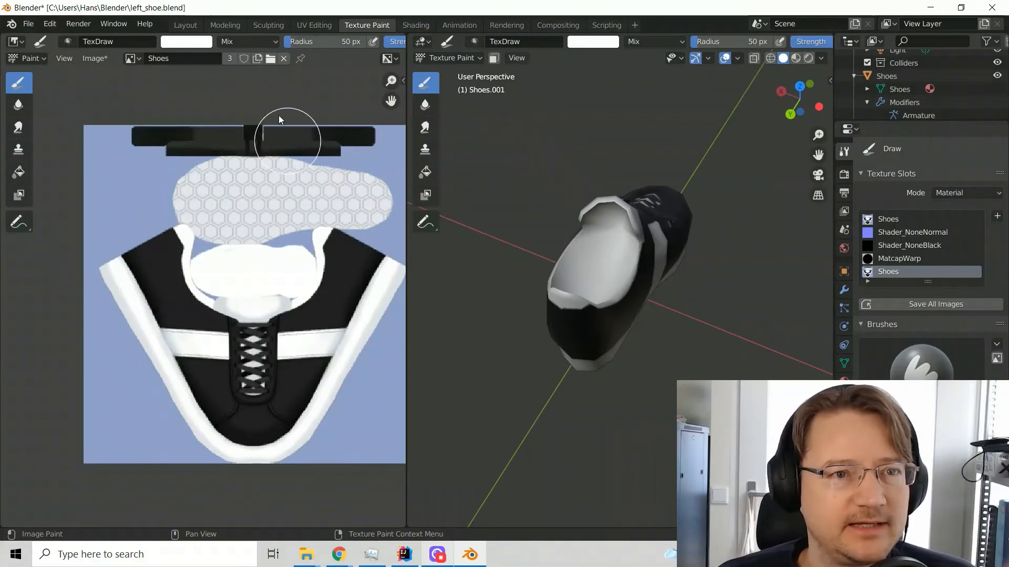
{"action": "left_click_drag", "start_coordinate": [366, 42], "coordinate": [381, 44]}
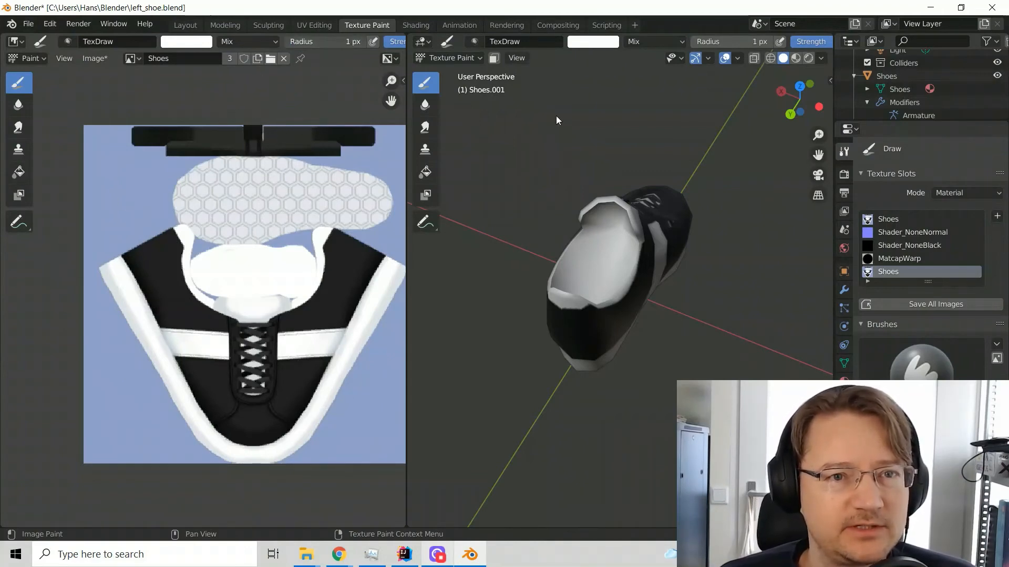
Switch to the UV Editing workspace and open the image commands for the Shoes texture
{"action": "left_click", "coordinate": [311, 27]}
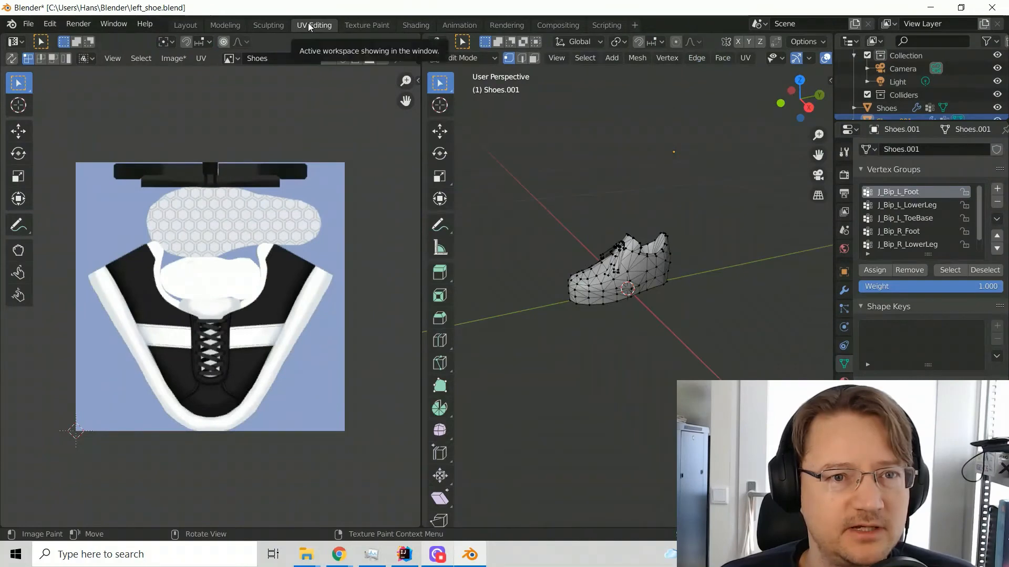
{"action": "left_click", "coordinate": [178, 58]}
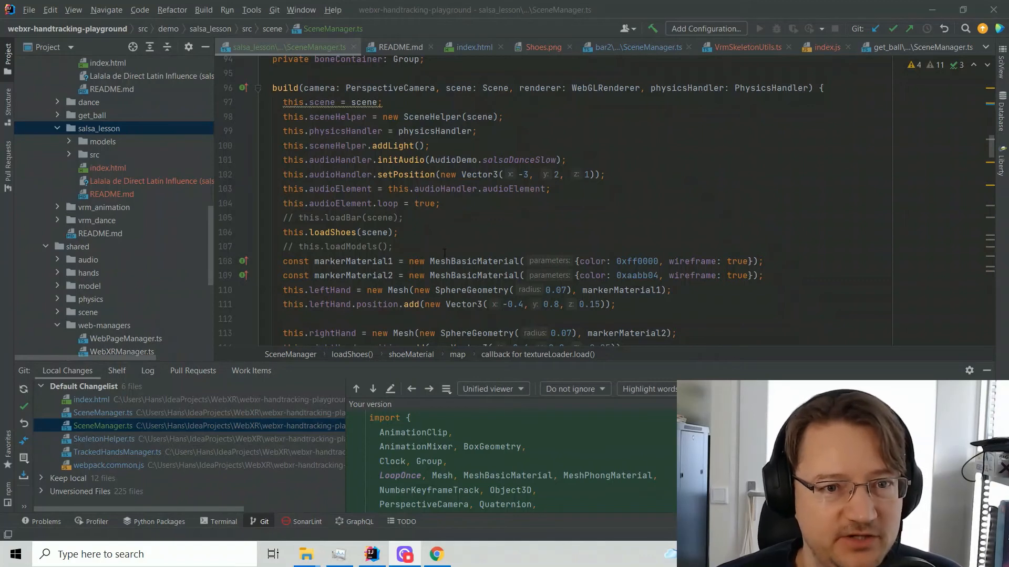
In IntelliJ IDEA, review the build method's loadShoes call and how loadShoes loads right_shoe.glb with the Shoes.png texture in the salsa_lesson SceneManager.ts
{"action": "double_click", "coordinate": [290, 88]}
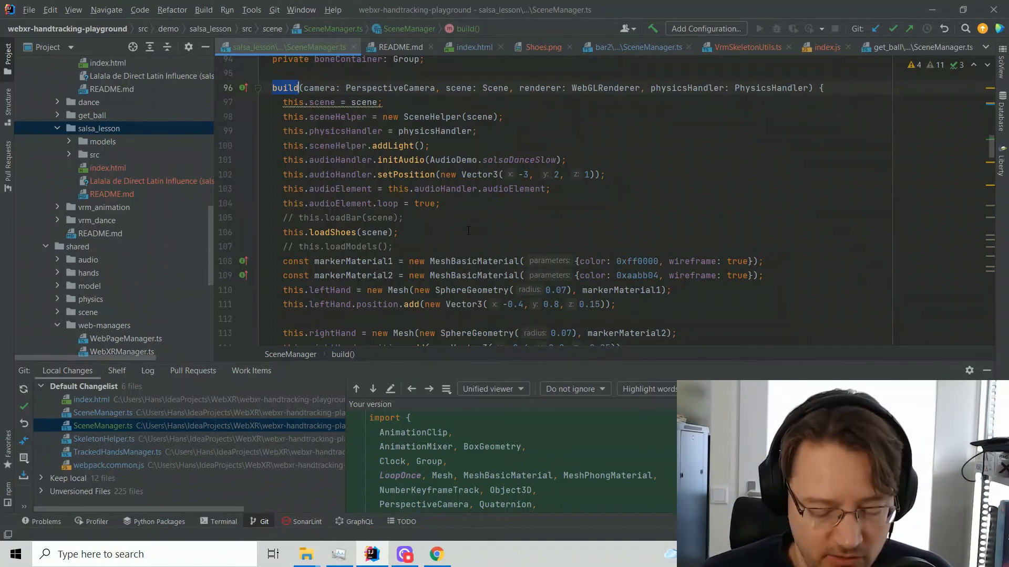
{"action": "left_click", "coordinate": [339, 233]}
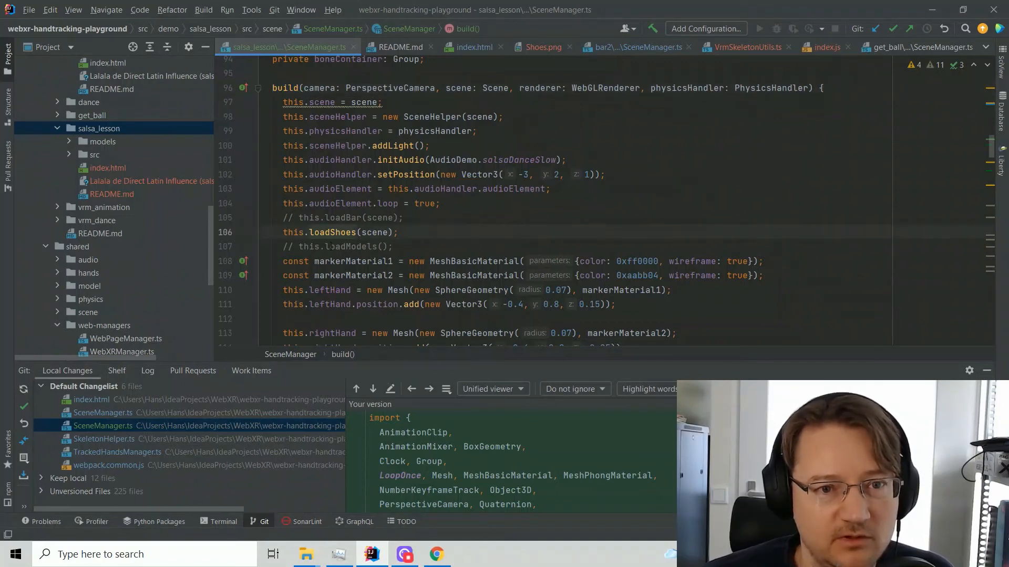
{"action": "left_click", "coordinate": [339, 233], "text": "ctrl"}
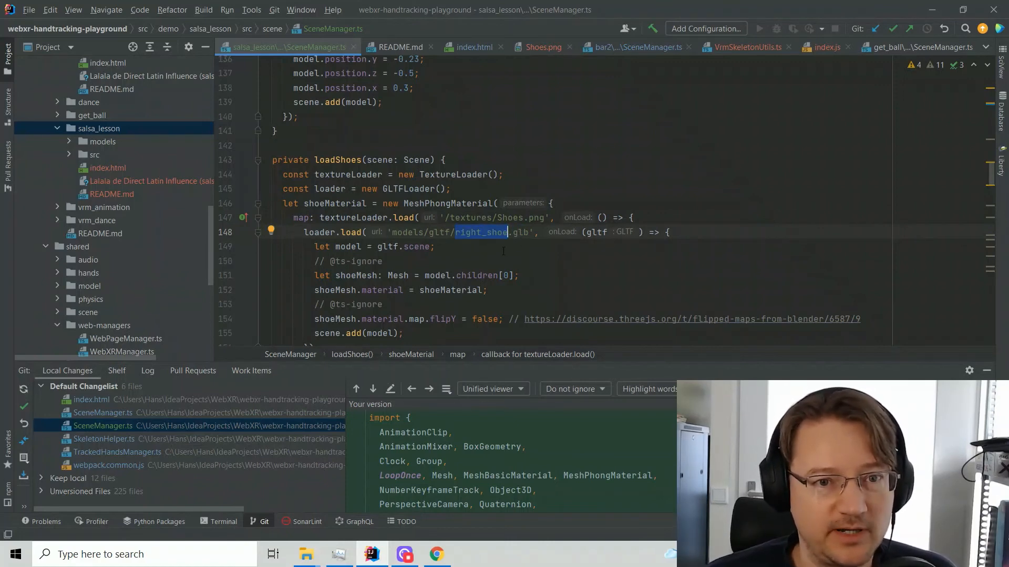
{"action": "scroll", "coordinate": [481, 261], "scroll_direction": "down", "scroll_amount": 2}
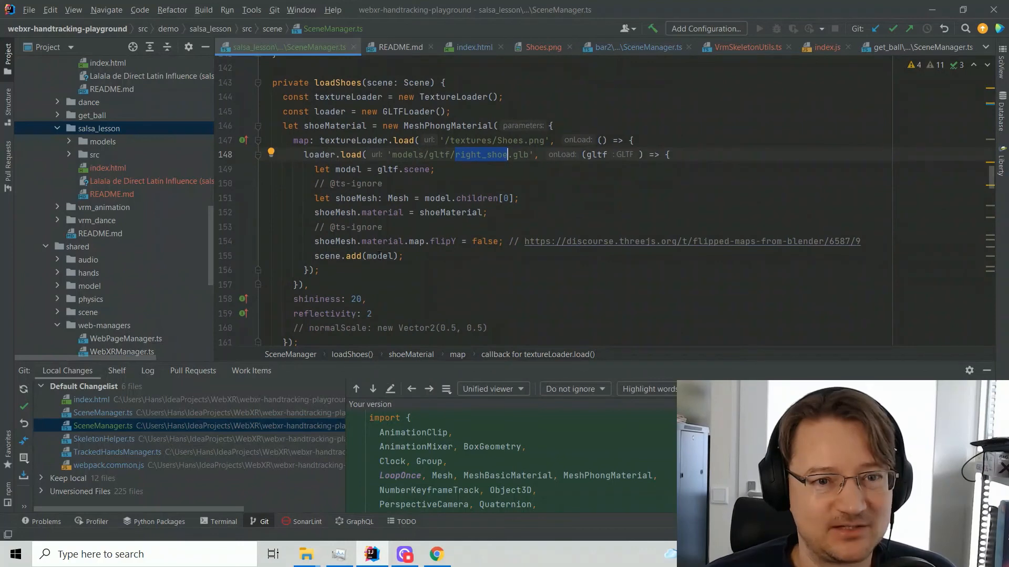
{"action": "mouse_move", "coordinate": [348, 259]}
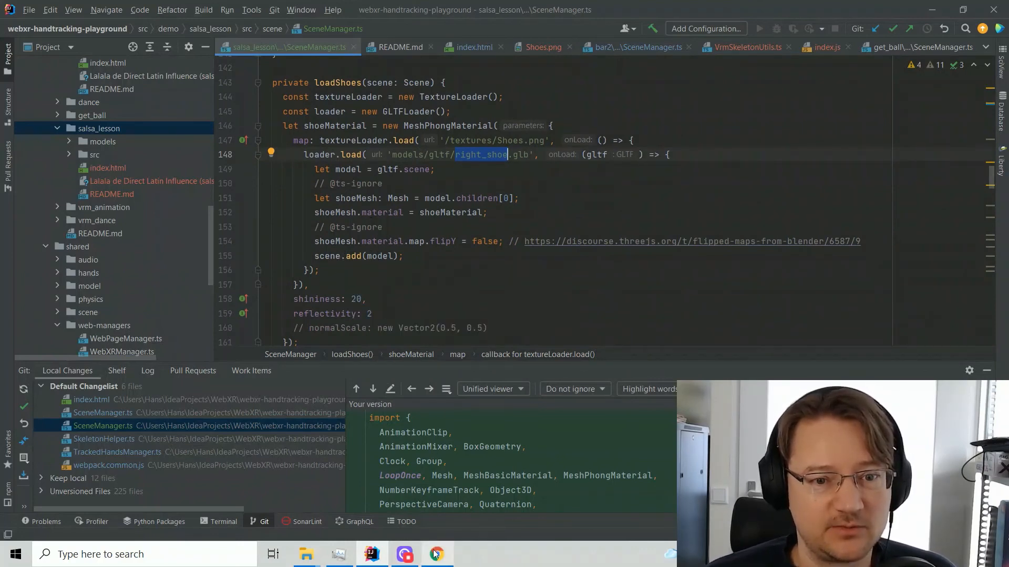
Switch to Chrome and inspect the loaded shoe in the salsa_lesson demo by moving closer and back again
{"action": "left_click", "coordinate": [436, 554]}
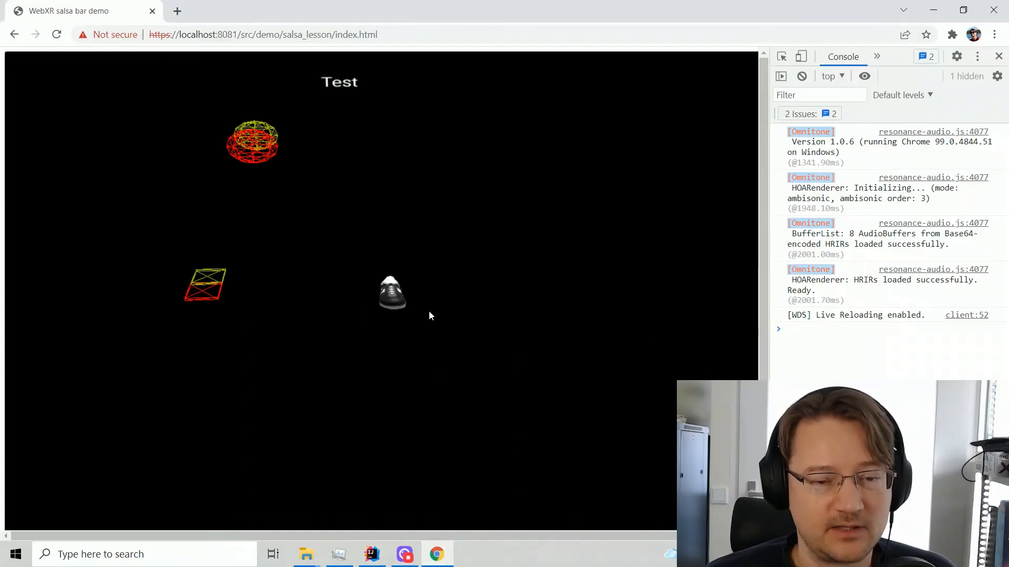
{"action": "key", "text": "w"}
{"action": "key", "text": "w"}
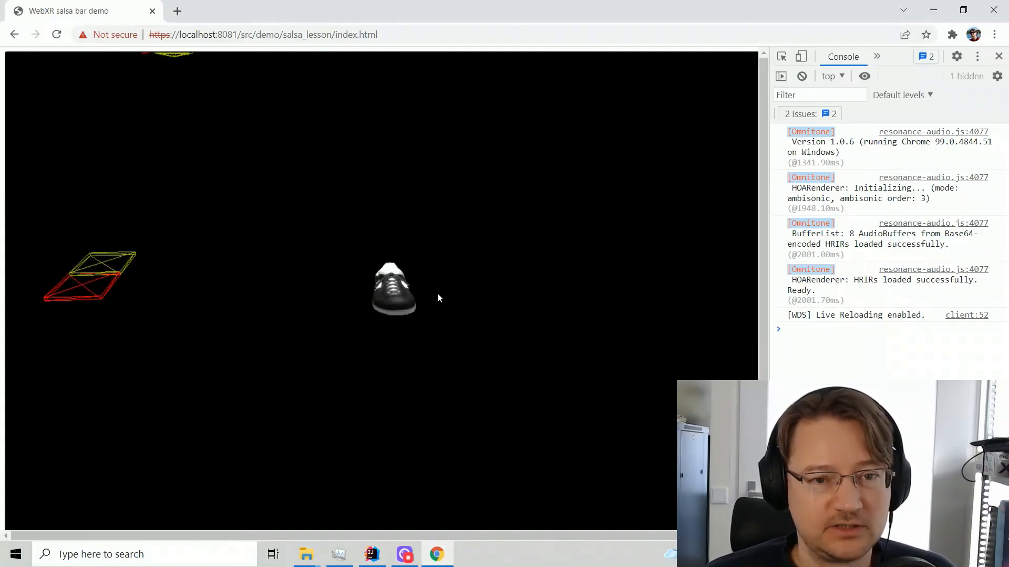
{"action": "key", "text": "s"}
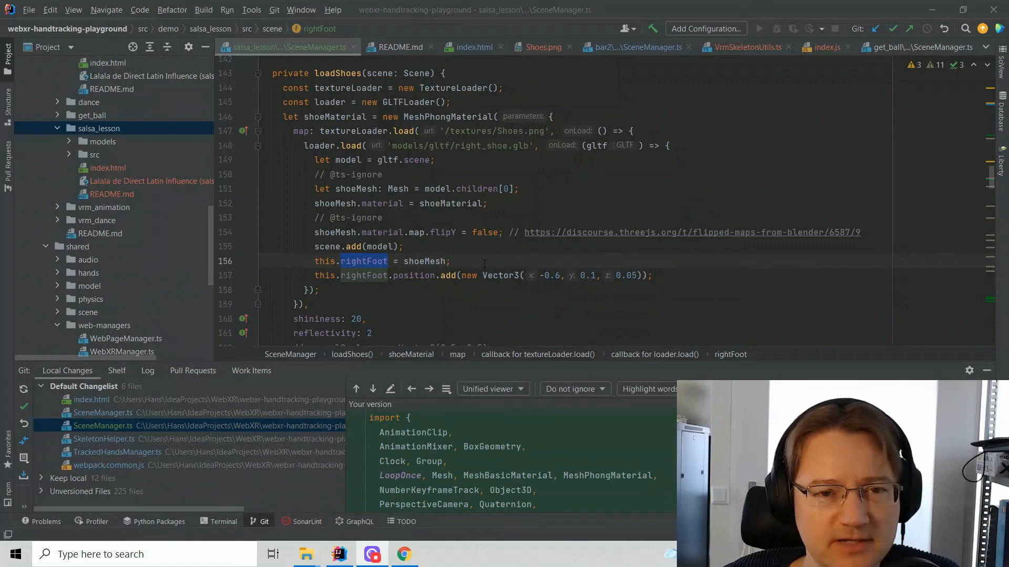
In IntelliJ IDEA, examine the assignment of shoeMesh to rightFoot in loadShoes, and switch back to Chrome
{"action": "left_click", "coordinate": [365, 263]}
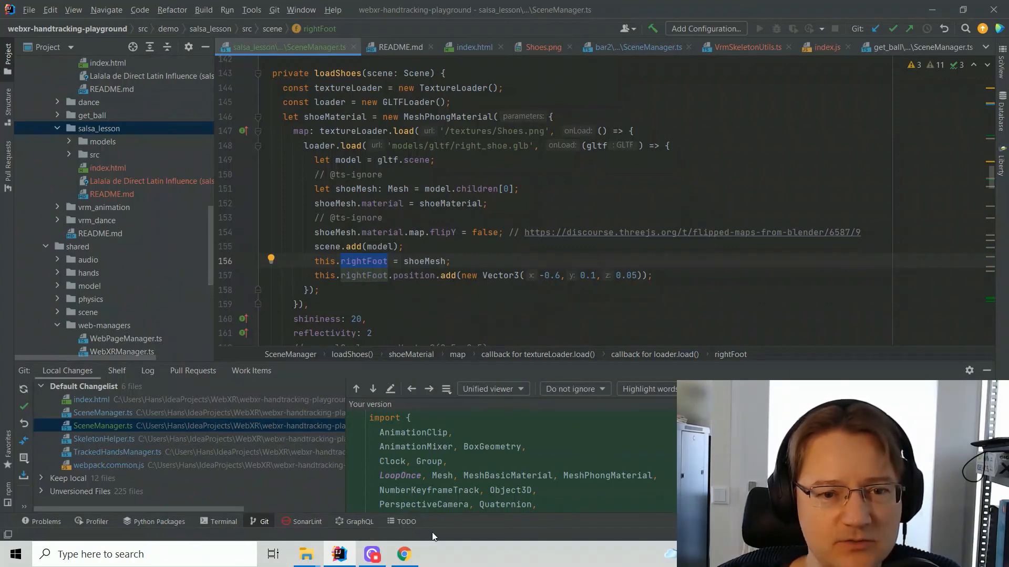
{"action": "left_click", "coordinate": [402, 555]}
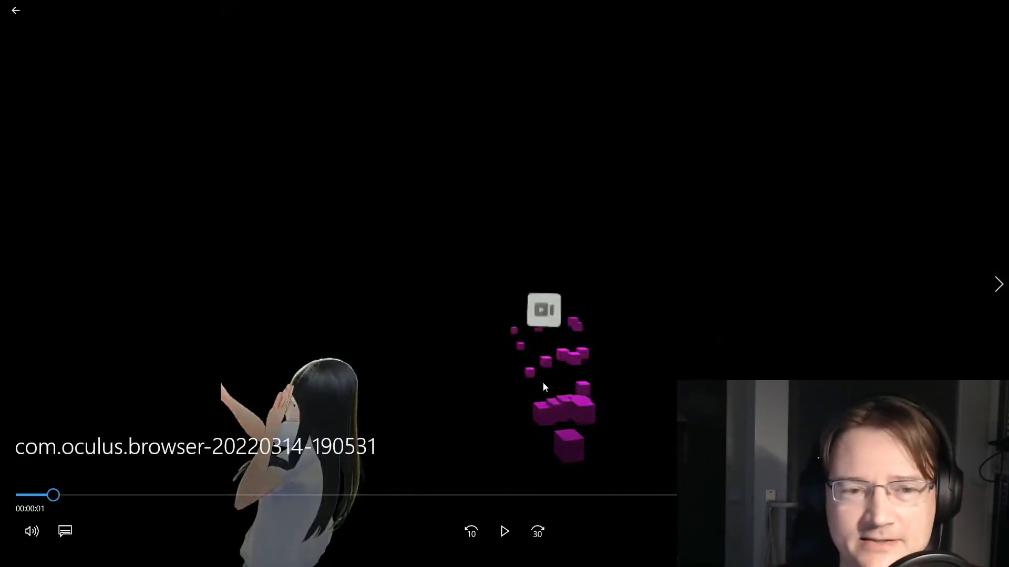
{"action": "left_click", "coordinate": [505, 534]}
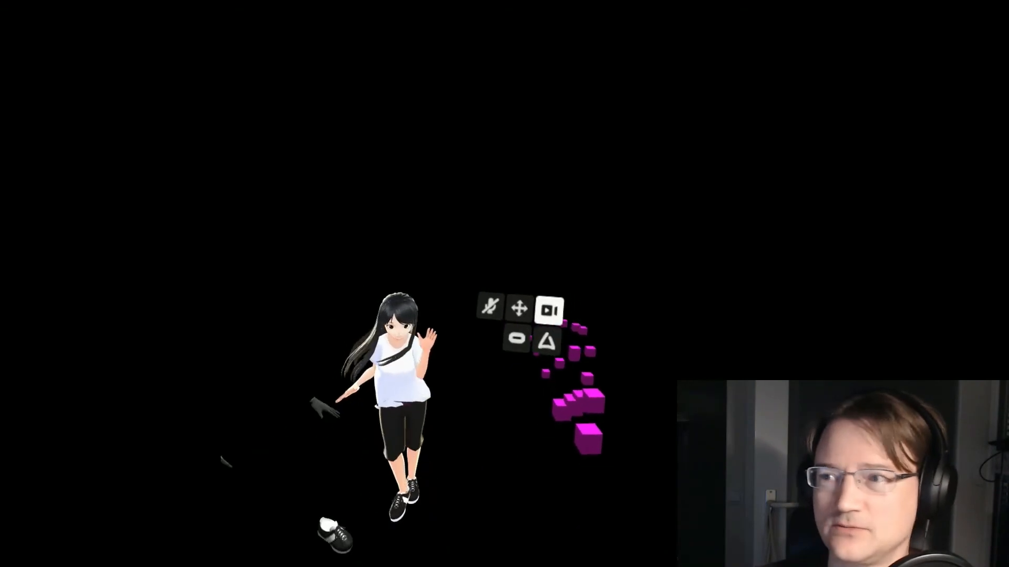
{"action": "left_click", "coordinate": [605, 362]}
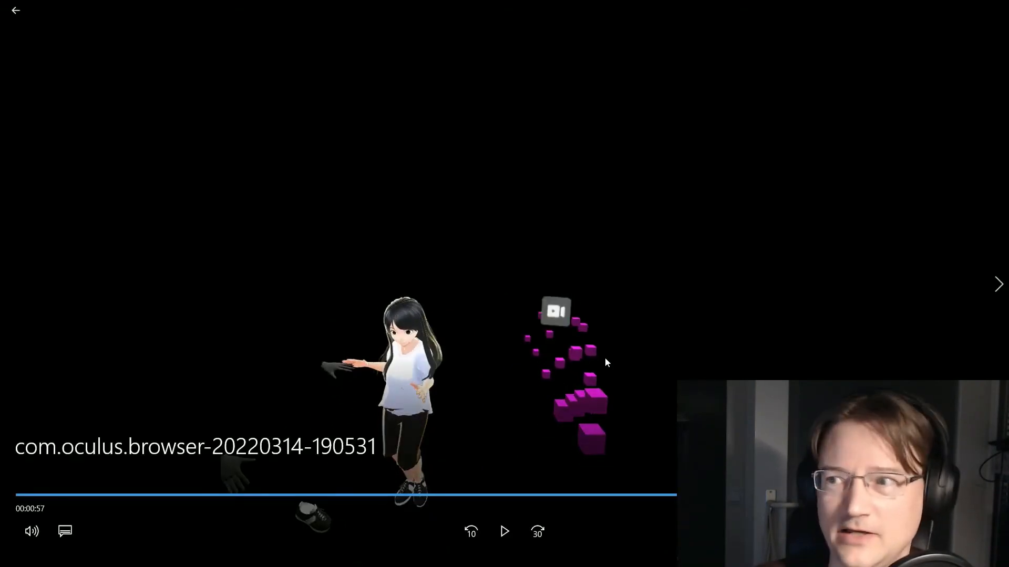